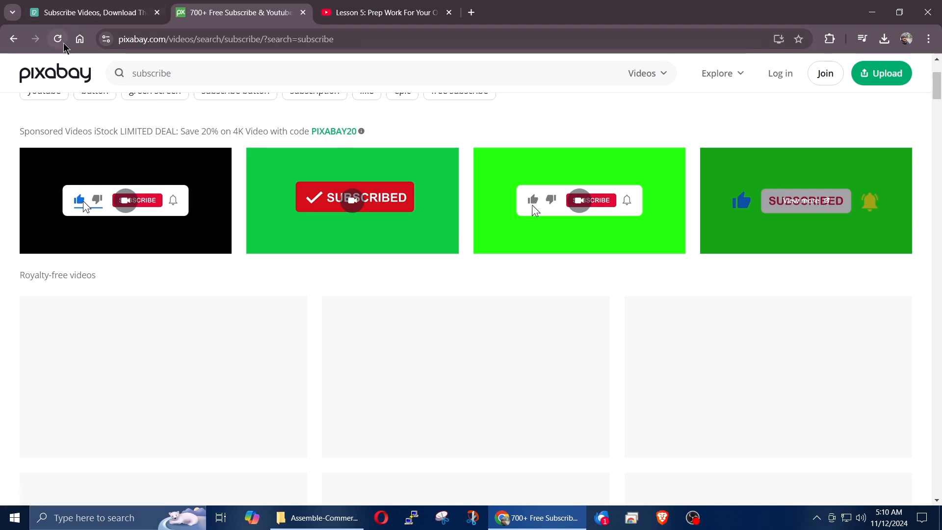
# - Reload the subscribe video results and open the green-screen clip showing Like, Comment, Share and Subscribe
pyautogui.click(58, 44)
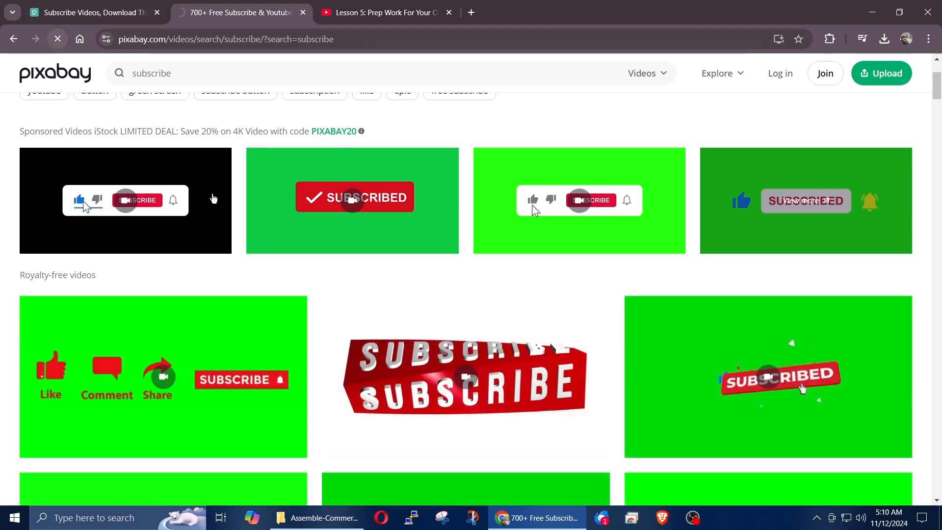
pyautogui.scroll(-3, 311, 381)
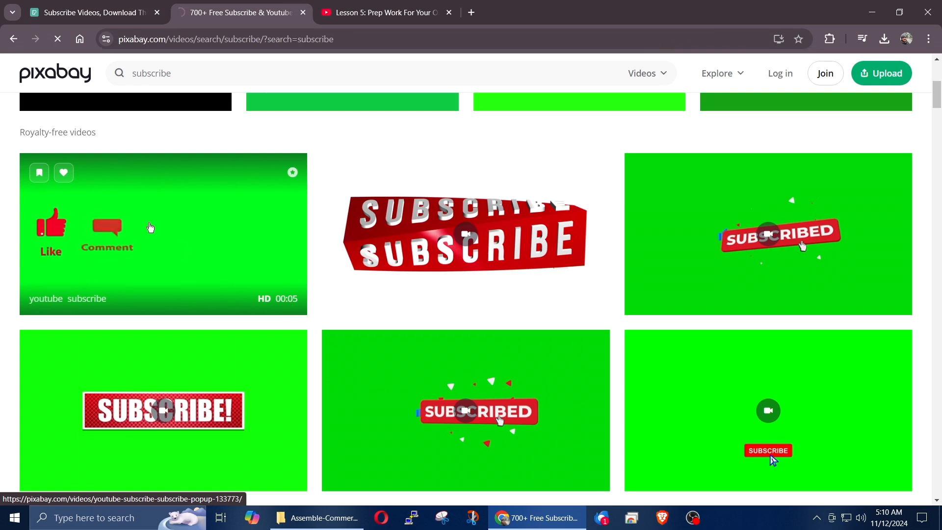
pyautogui.click(146, 224)
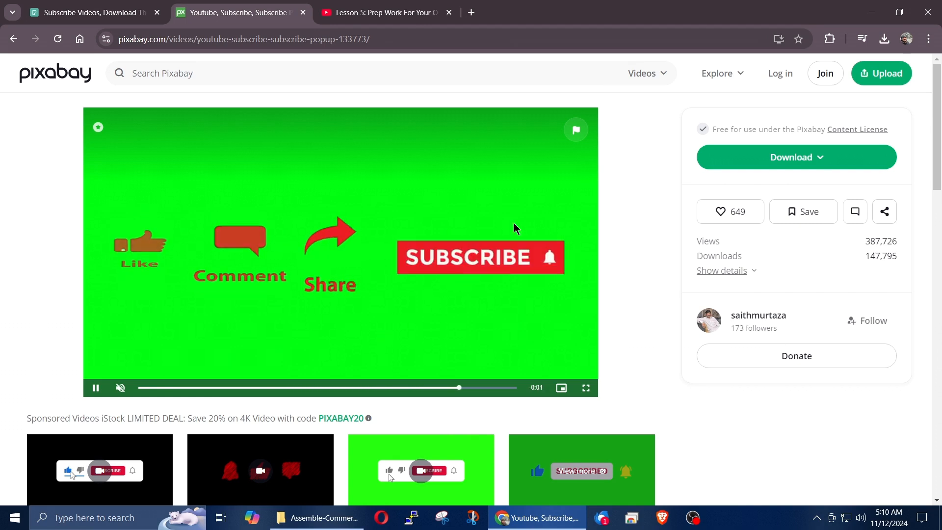
# - Download the Like, Comment, Share and Subscribe clip as a 1280×720 MP4
pyautogui.click(792, 160)
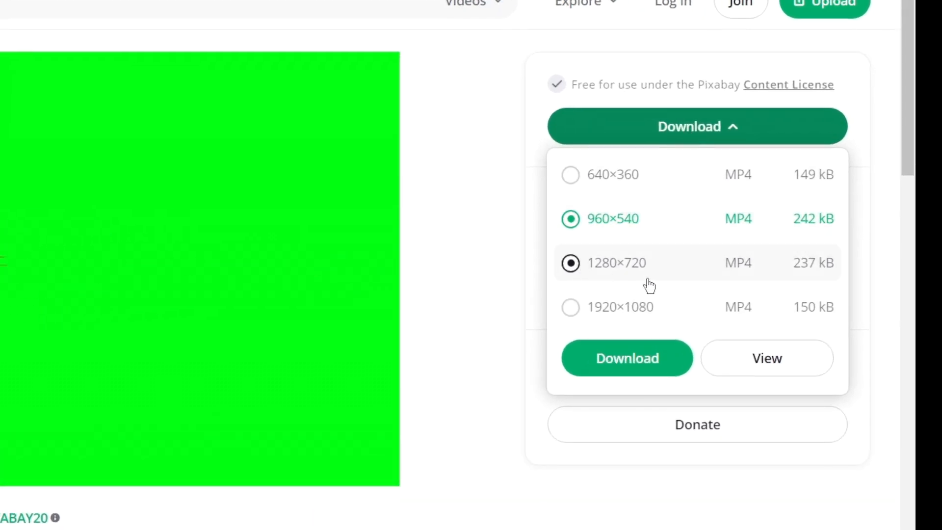
pyautogui.click(578, 266)
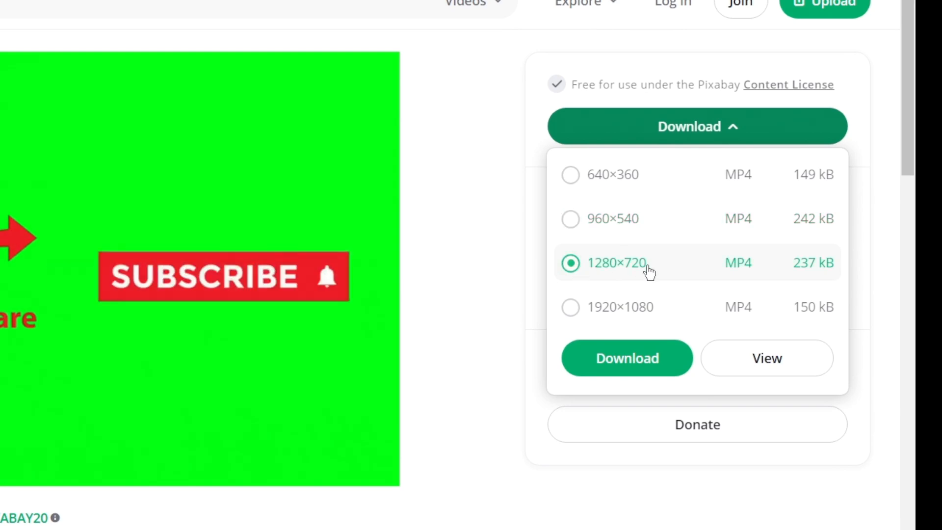
pyautogui.click(618, 368)
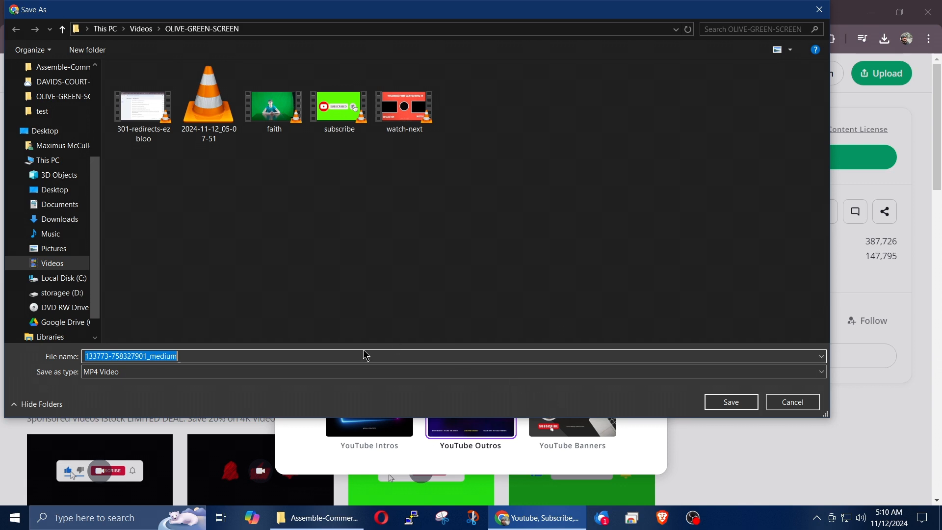
# - Save the downloaded video as subscribe-comment in the OLIVE-GREEN-SCREEN folder
pyautogui.click(195, 355)
pyautogui.moveTo(195, 355); pyautogui.dragTo(60, 344)
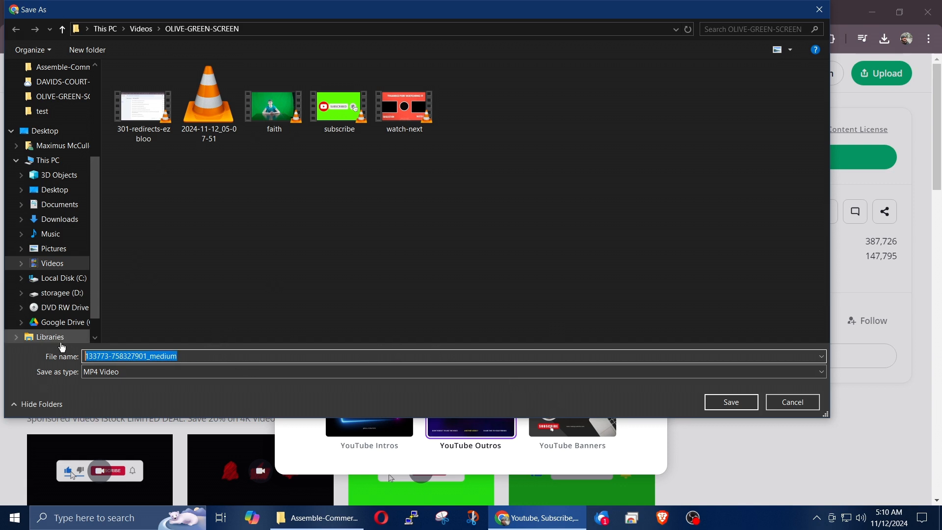
pyautogui.write('subscribe')
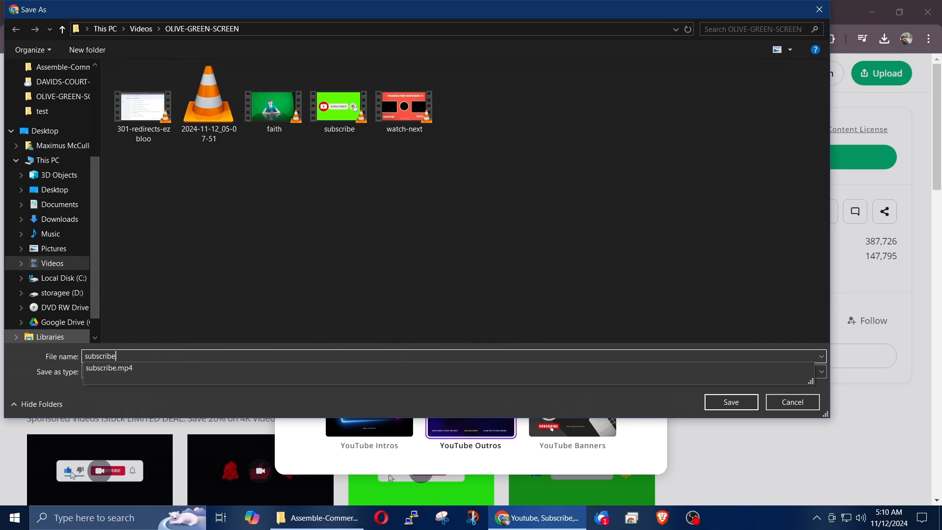
pyautogui.write('-comment')
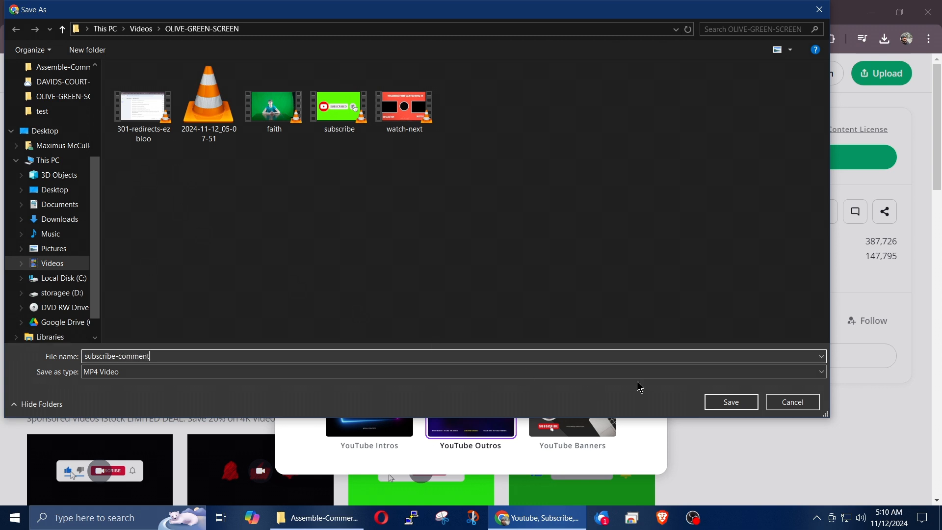
pyautogui.click(730, 402)
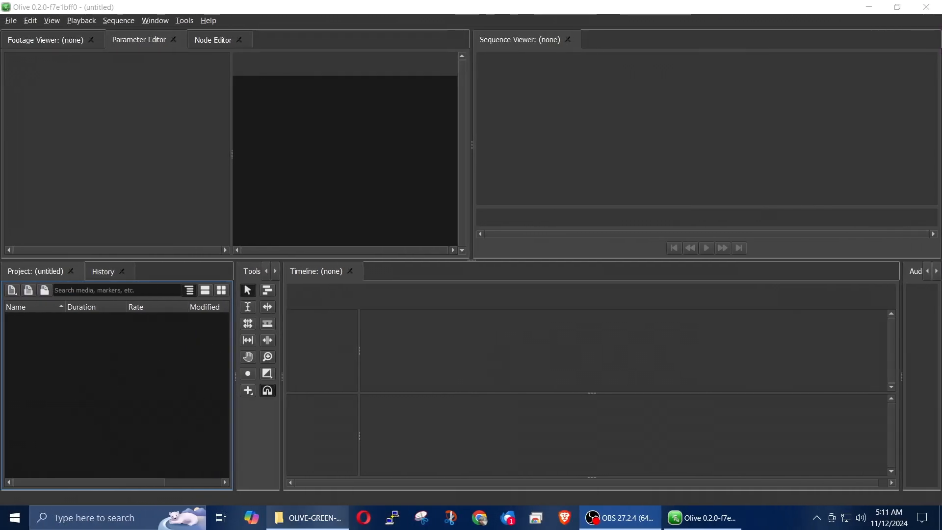
# - Import 301-redirects-ezbloo into Olive and place it on the timeline in a new sequence with parameters automatically detected from the footage
pyautogui.click(300, 518)
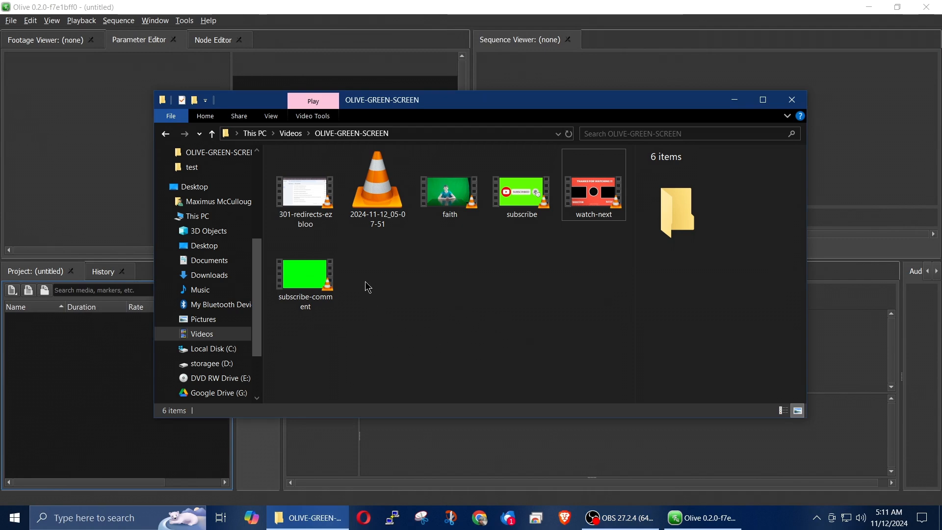
pyautogui.click(313, 205)
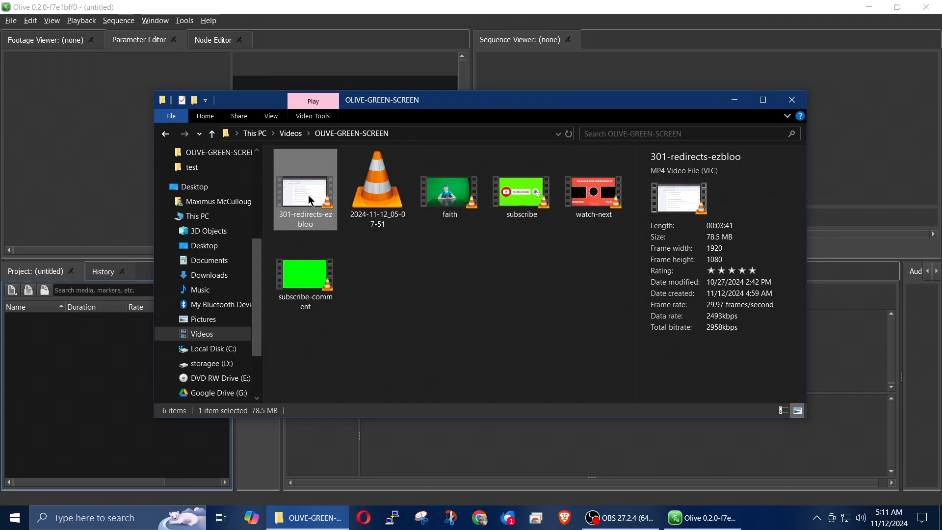
pyautogui.moveTo(309, 200); pyautogui.dragTo(108, 373)
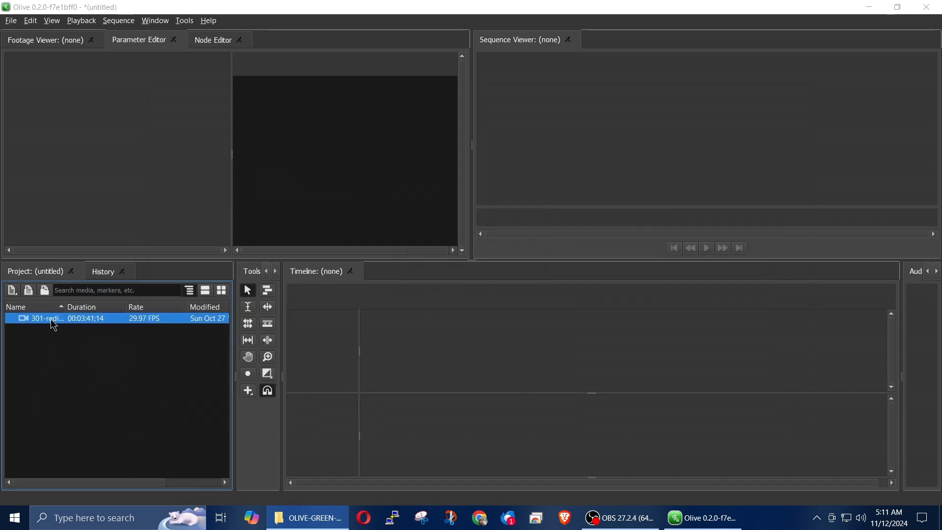
pyautogui.moveTo(54, 326); pyautogui.dragTo(415, 373)
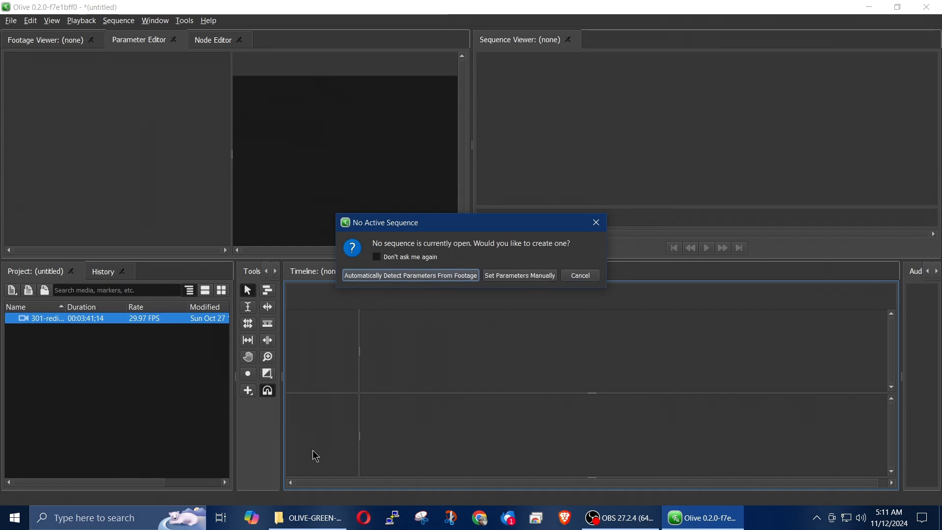
pyautogui.click(390, 276)
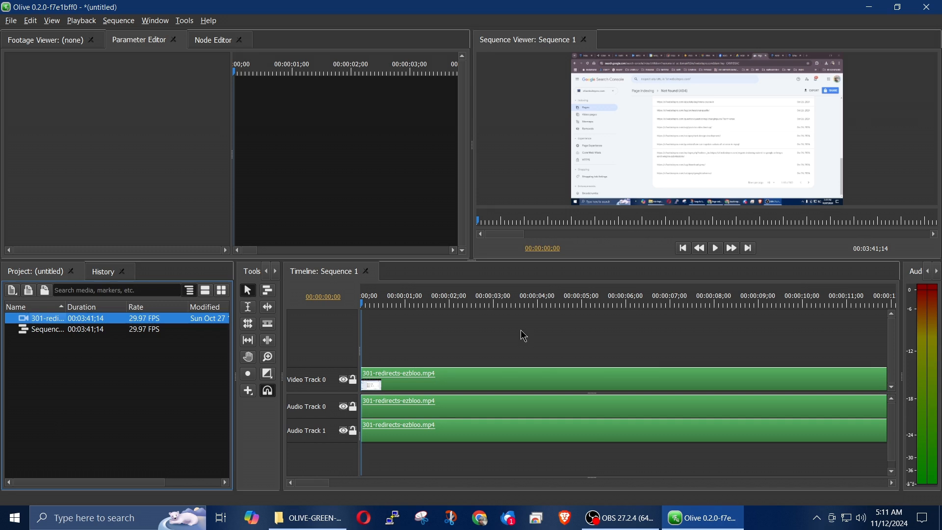
# - Play the sequence's opening to about two seconds, and import the subscribe-comment video into the project
pyautogui.click(377, 304)
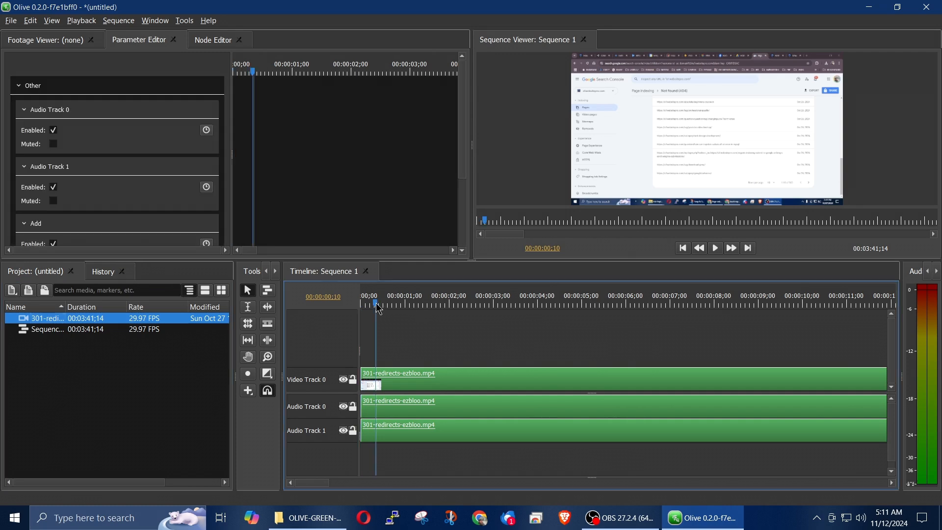
pyautogui.press('space')
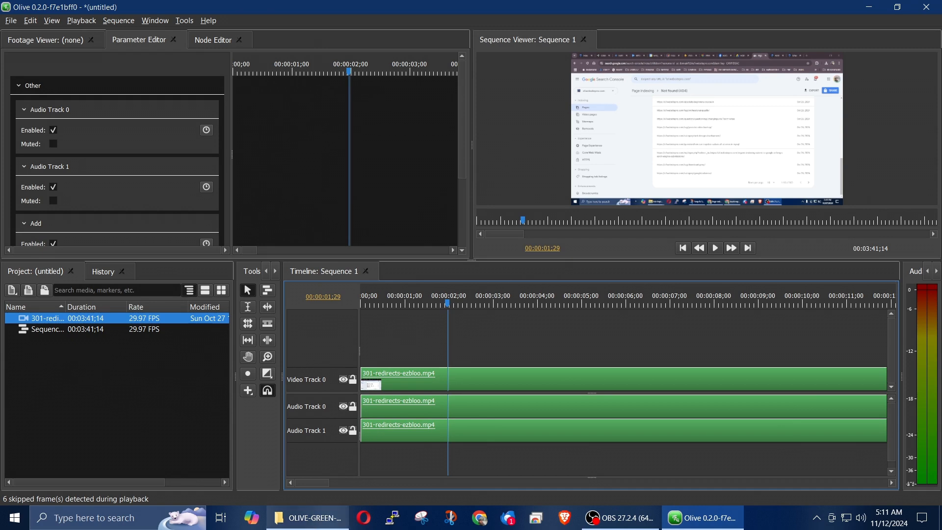
pyautogui.click(311, 519)
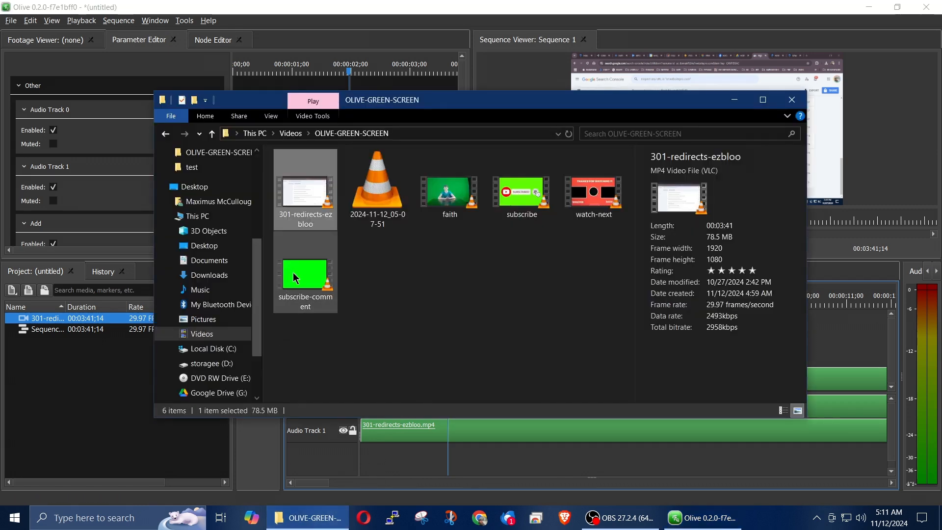
pyautogui.moveTo(312, 275); pyautogui.dragTo(69, 387)
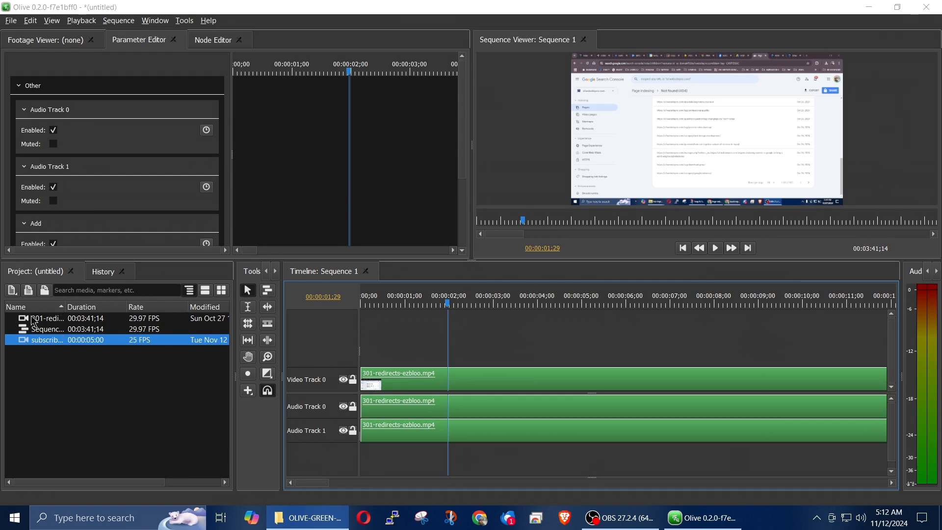
pyautogui.click(26, 345)
pyautogui.moveTo(26, 345); pyautogui.dragTo(383, 350)
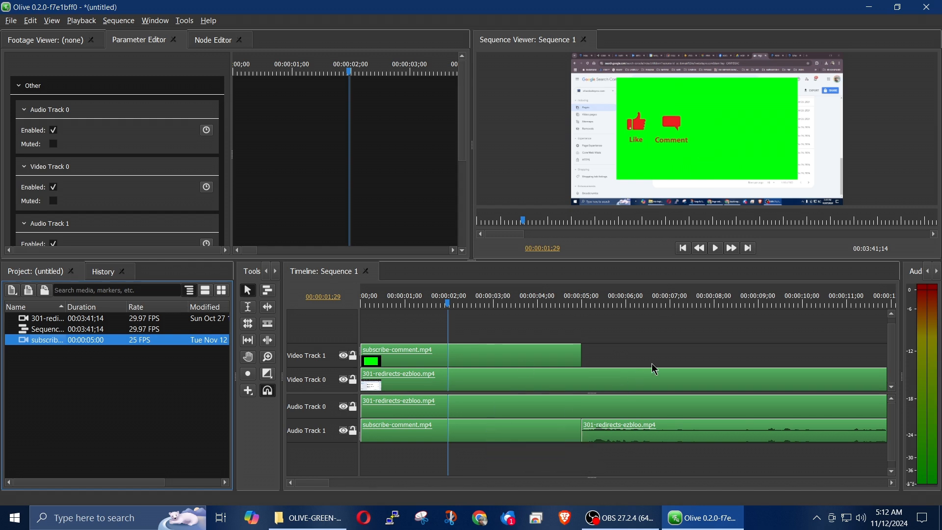
pyautogui.hotkey('ctrl', 'z')
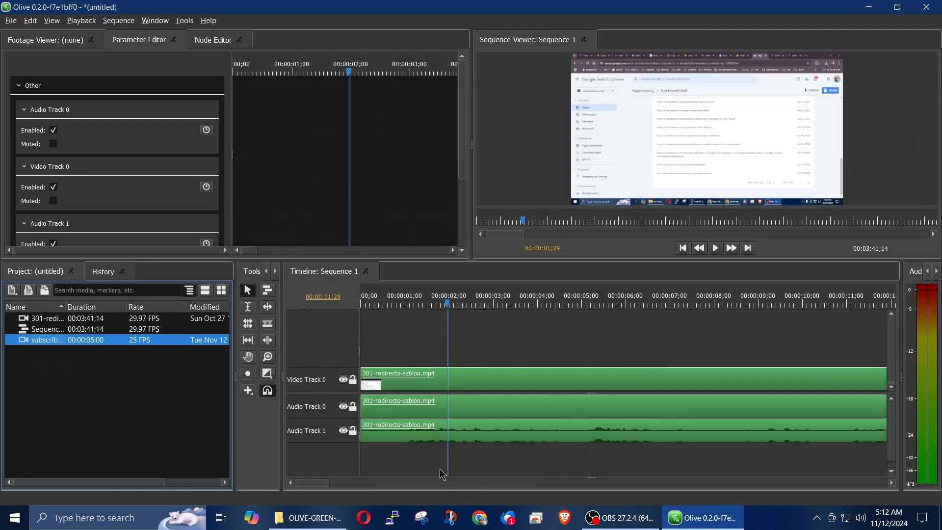
# - Lock Video Track 0 and both audio tracks, and place the subscribe-comment clip on Video Track 2 at the timeline's start
pyautogui.click(352, 379)
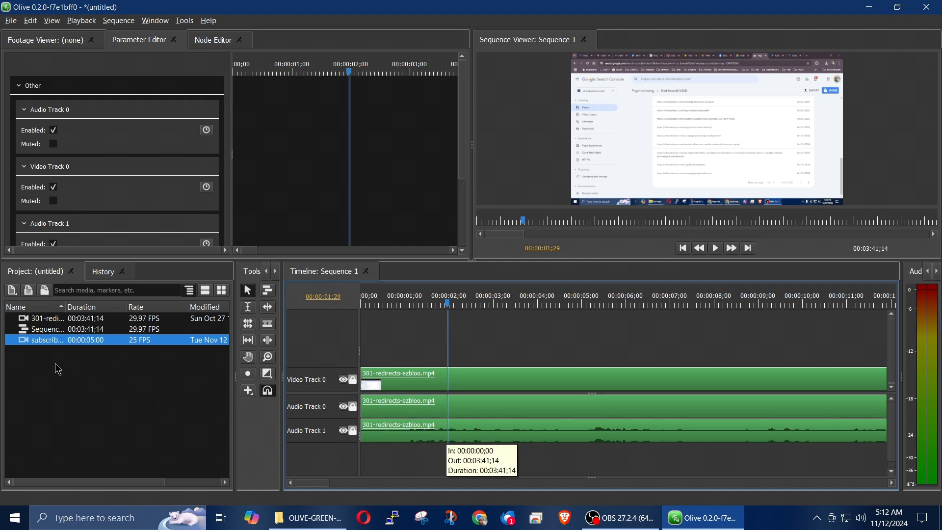
pyautogui.moveTo(34, 342); pyautogui.dragTo(394, 358)
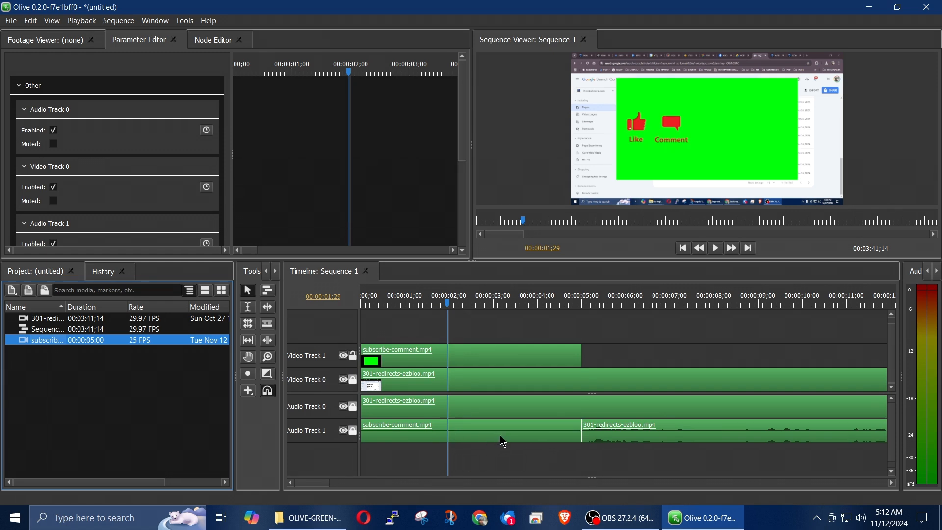
pyautogui.hotkey('ctrl', 'z')
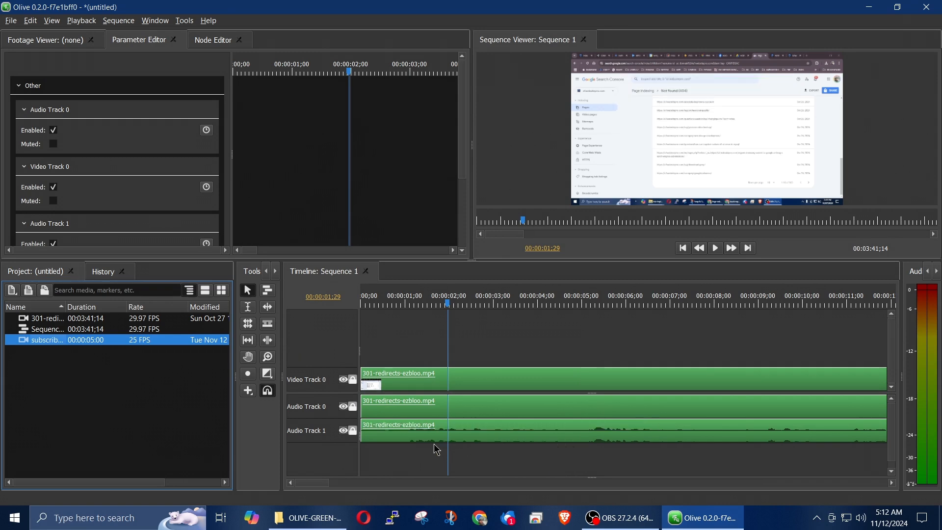
pyautogui.click(311, 465)
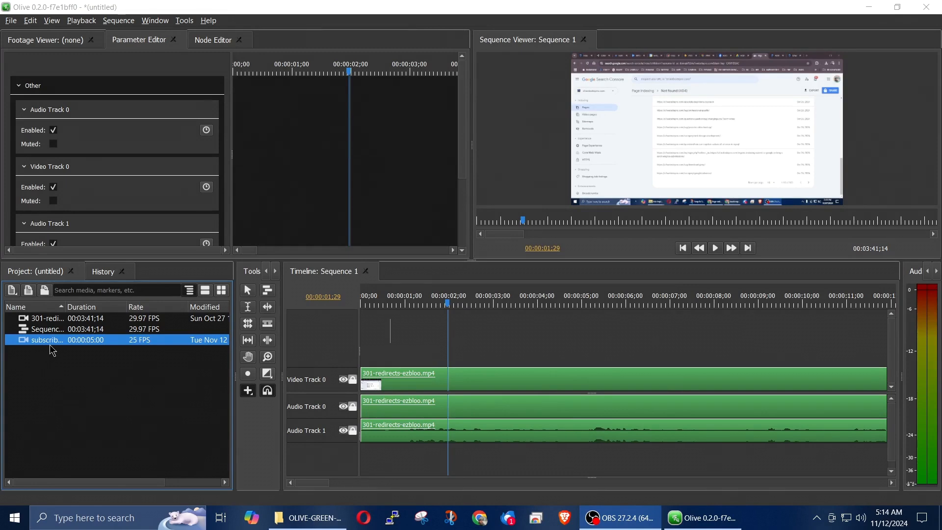
pyautogui.moveTo(39, 346); pyautogui.dragTo(390, 336)
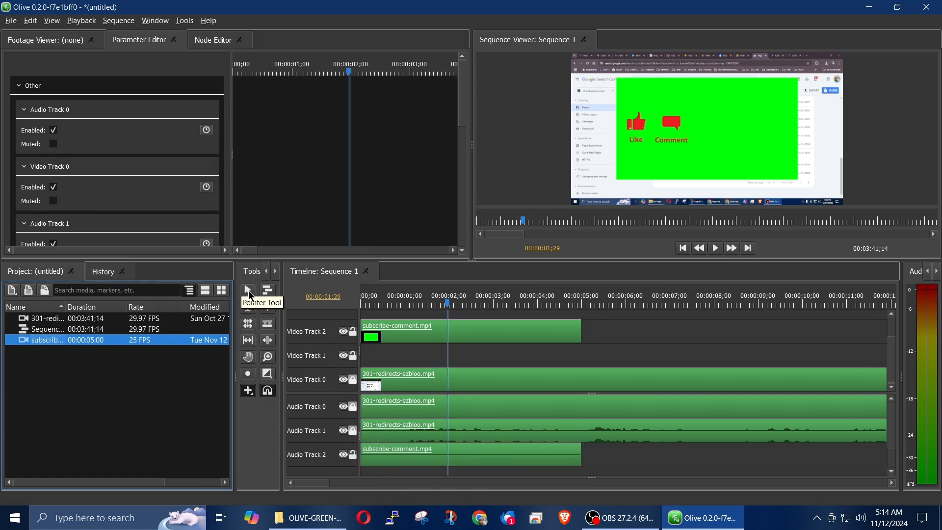
# - Unlink the subscribe-comment clip's video and audio, and delete its audio from Audio Track 2
pyautogui.click(249, 292)
pyautogui.click(498, 335)
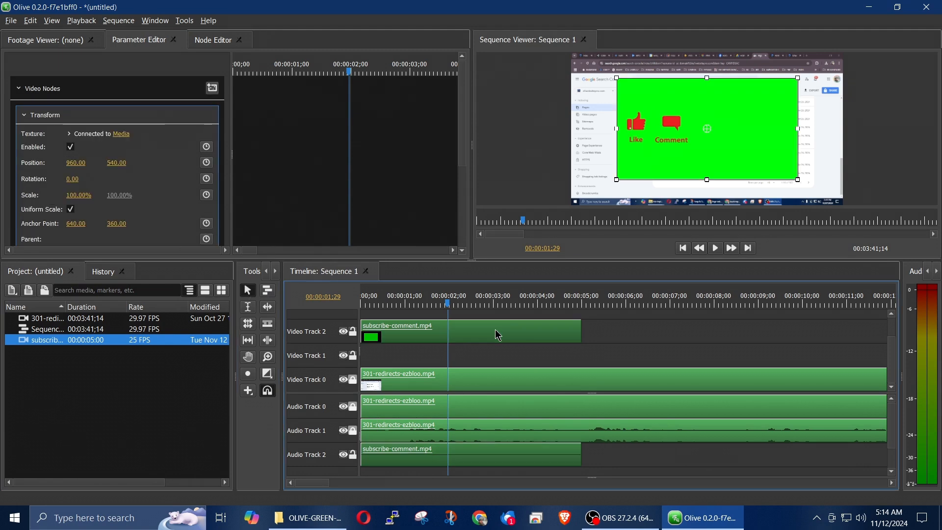
pyautogui.rightClick(499, 336)
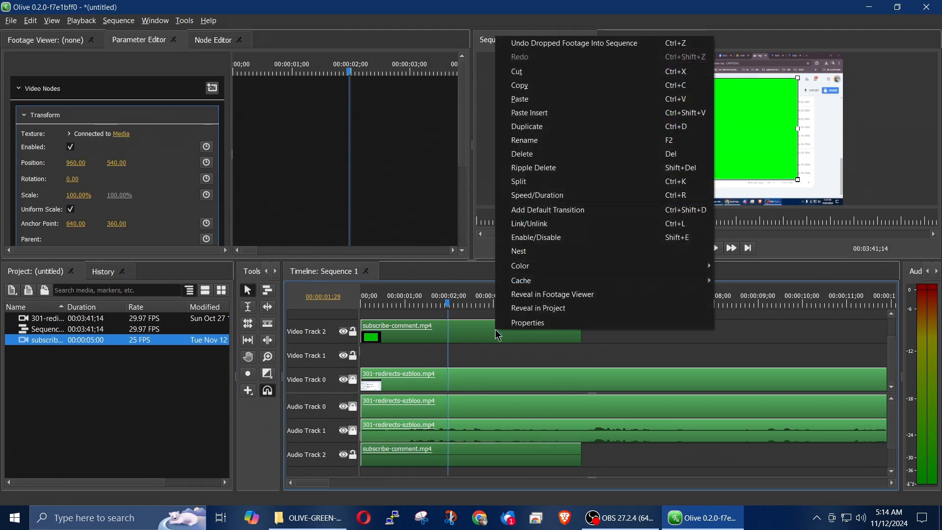
pyautogui.click(532, 223)
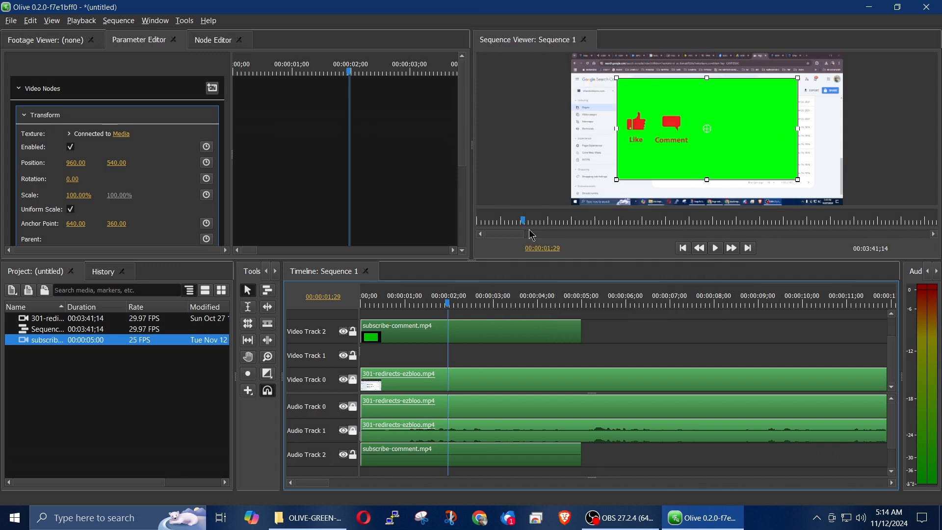
pyautogui.click(620, 452)
pyautogui.click(535, 463)
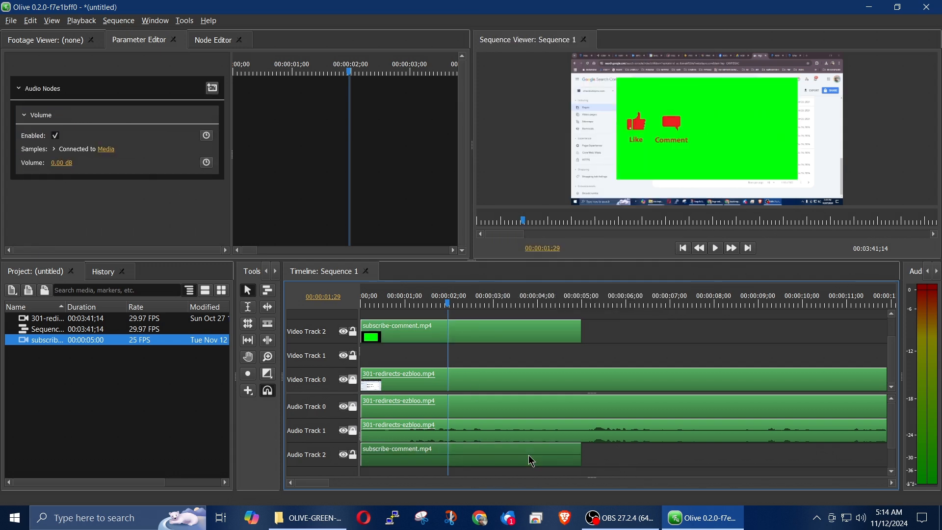
pyautogui.press('Delete')
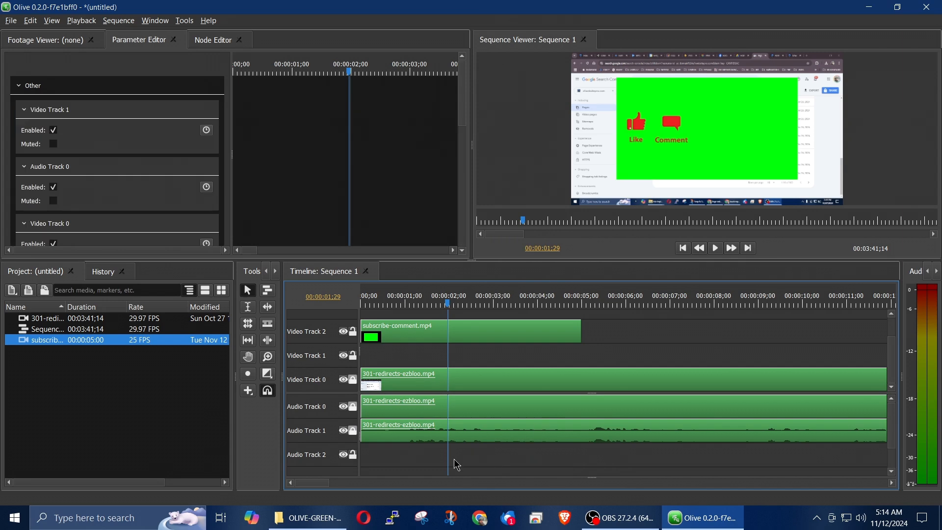
# - Move the subscribe-comment video clip down to Video Track 1, directly above the screen recording
pyautogui.moveTo(492, 334); pyautogui.dragTo(492, 355)
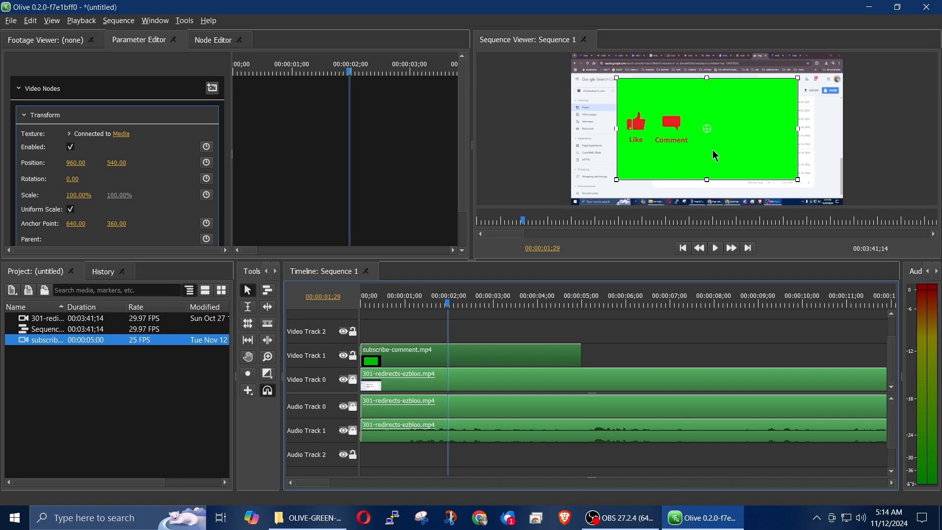
pyautogui.click(653, 349)
# - Add a Chroma Key node to the subscribe-comment clip, connected between its Transform and Output nodes
pyautogui.click(423, 360)
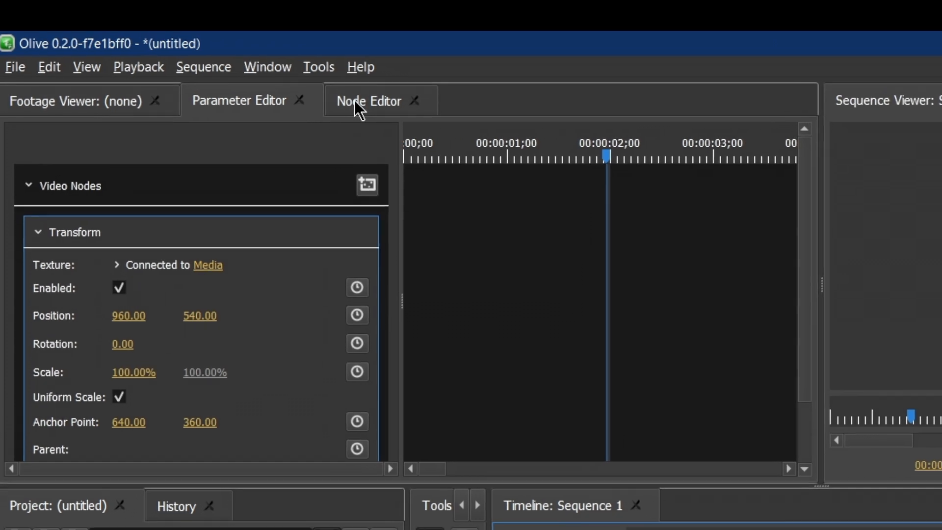
pyautogui.click(307, 82)
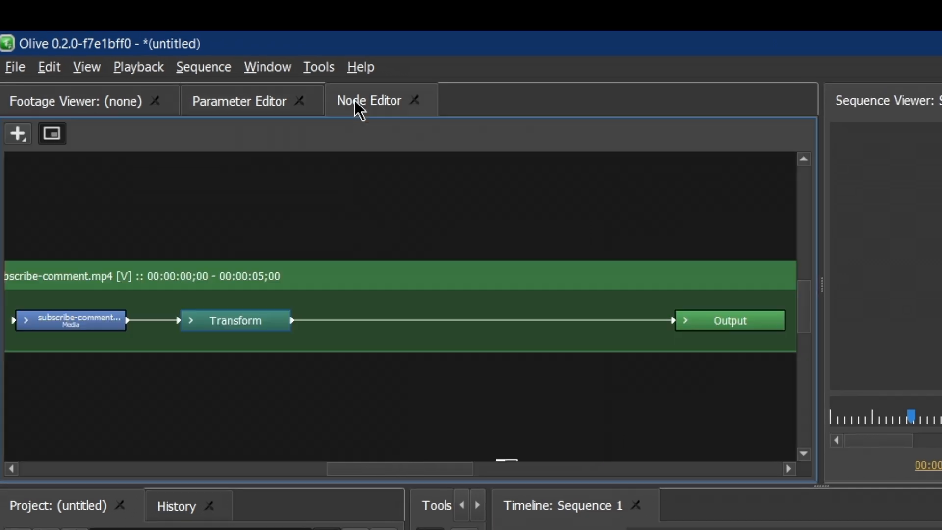
pyautogui.click(20, 140)
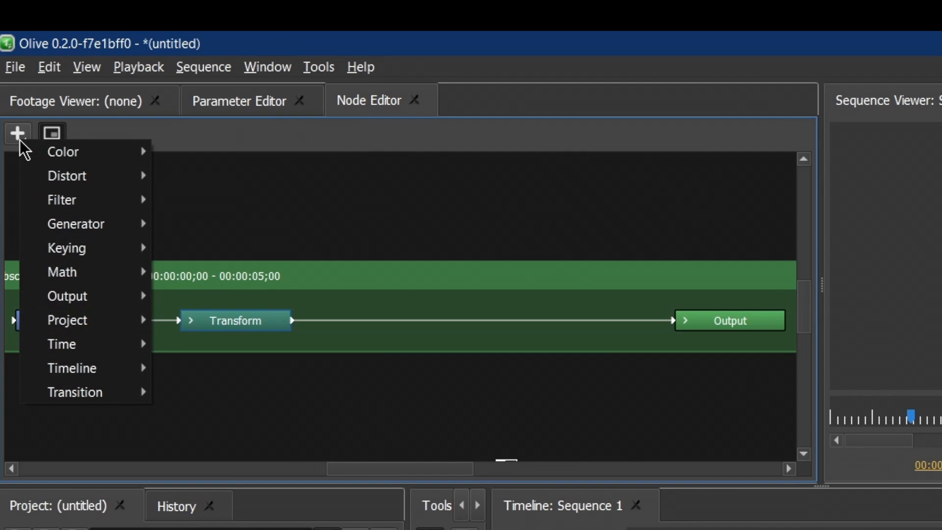
pyautogui.moveTo(103, 250)
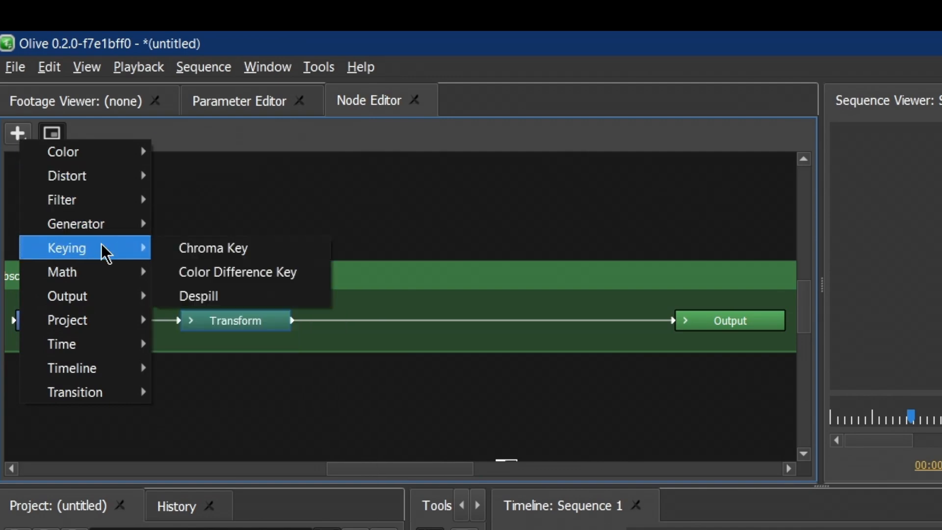
pyautogui.click(211, 250)
pyautogui.click(447, 327)
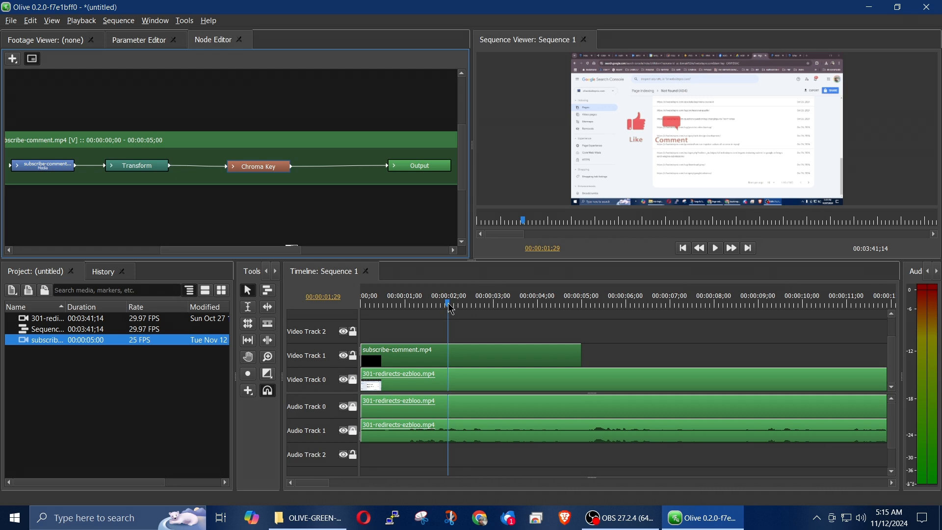
# - Play the sequence from its start past the subscribe-comment clip, and replay its opening to check the keyed overlay
pyautogui.moveTo(451, 308); pyautogui.dragTo(361, 300)
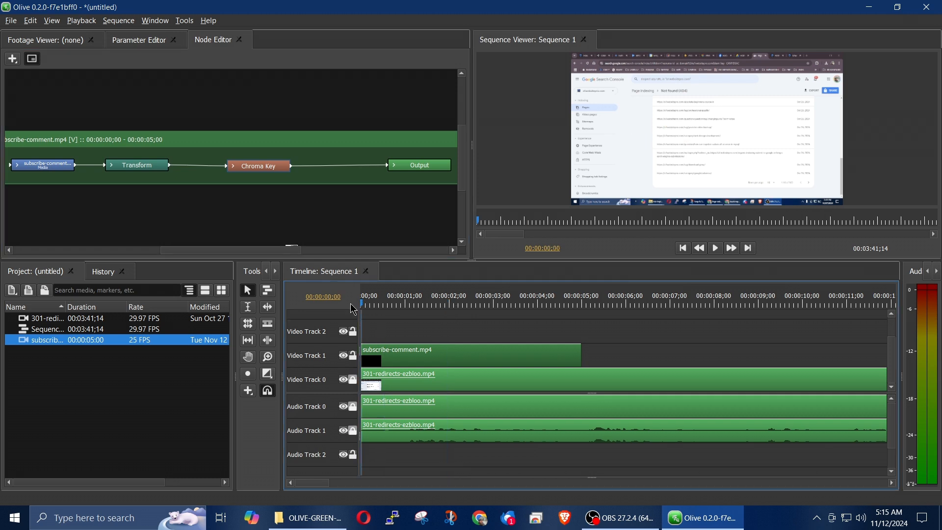
pyautogui.press('space')
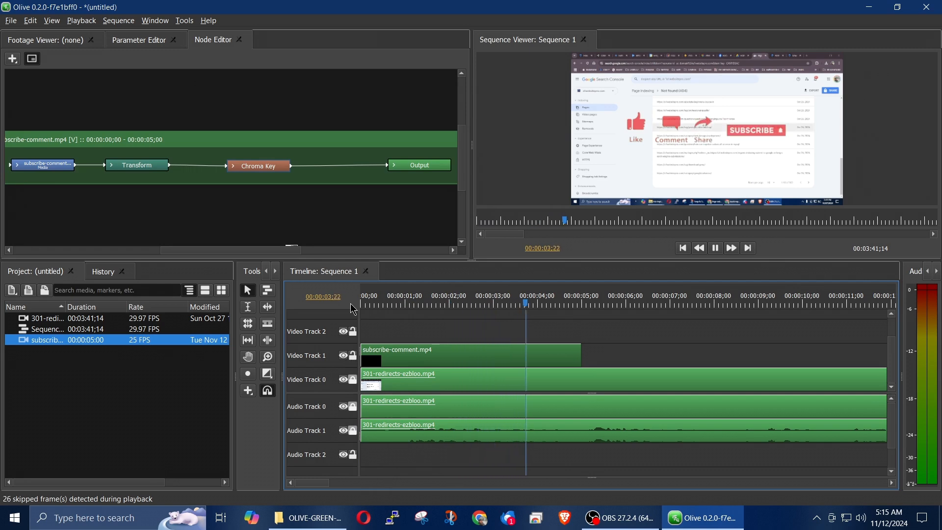
pyautogui.press('space')
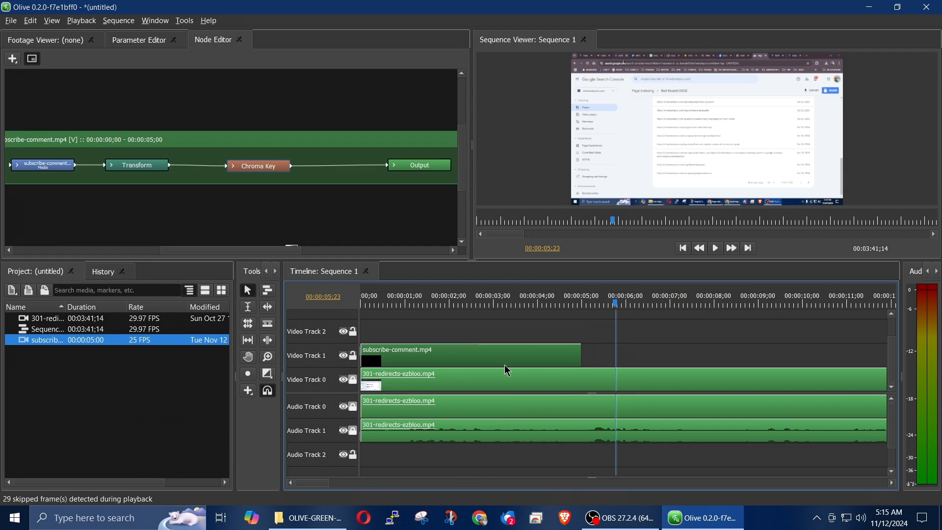
pyautogui.click(384, 305)
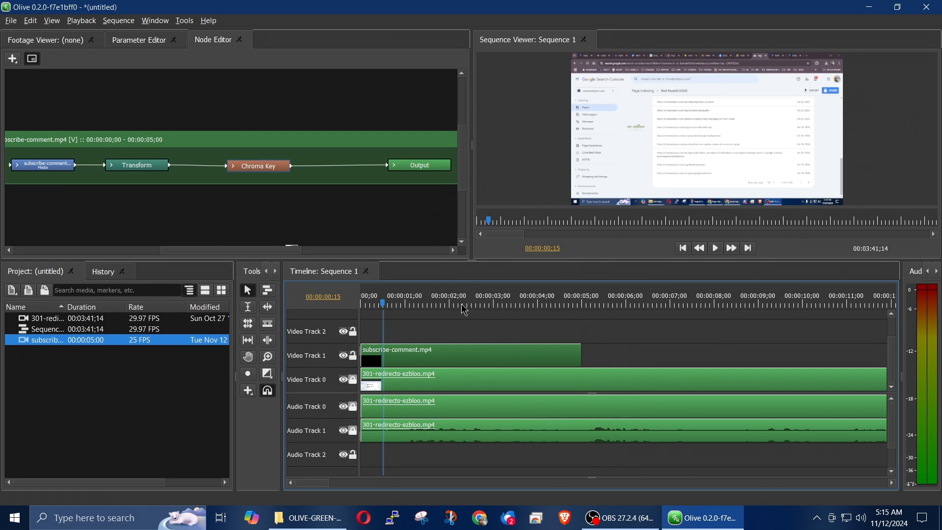
pyautogui.press('space')
pyautogui.press('space')
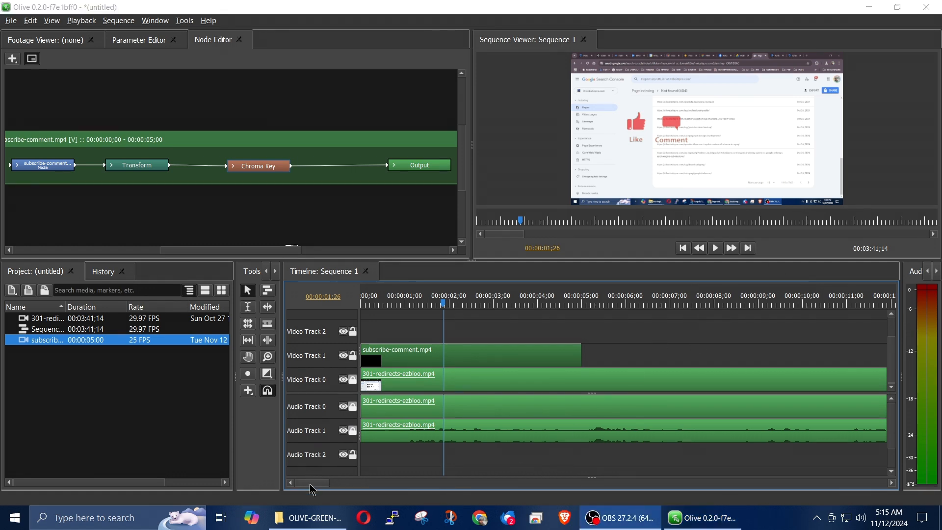
# - Import the watch-next video from the OLIVE-GREEN-SCREEN folder into the project
pyautogui.click(309, 517)
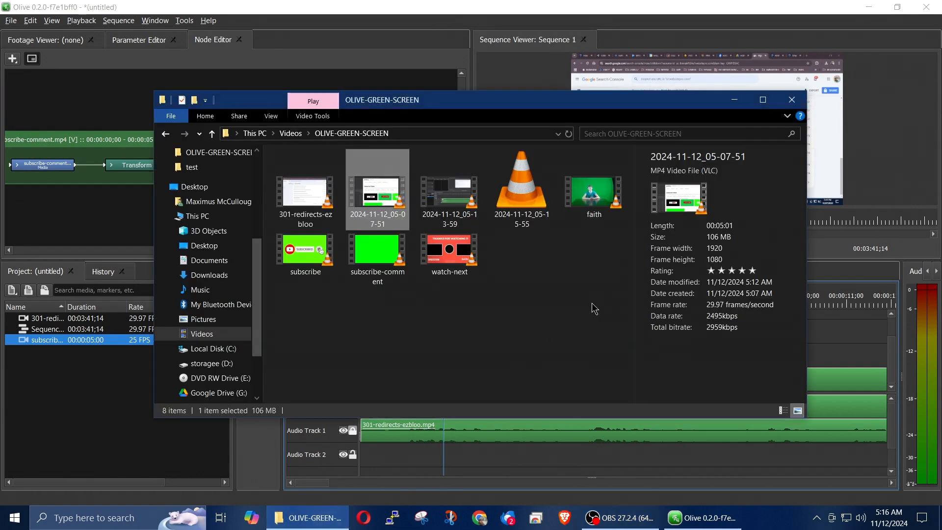
pyautogui.click(470, 266)
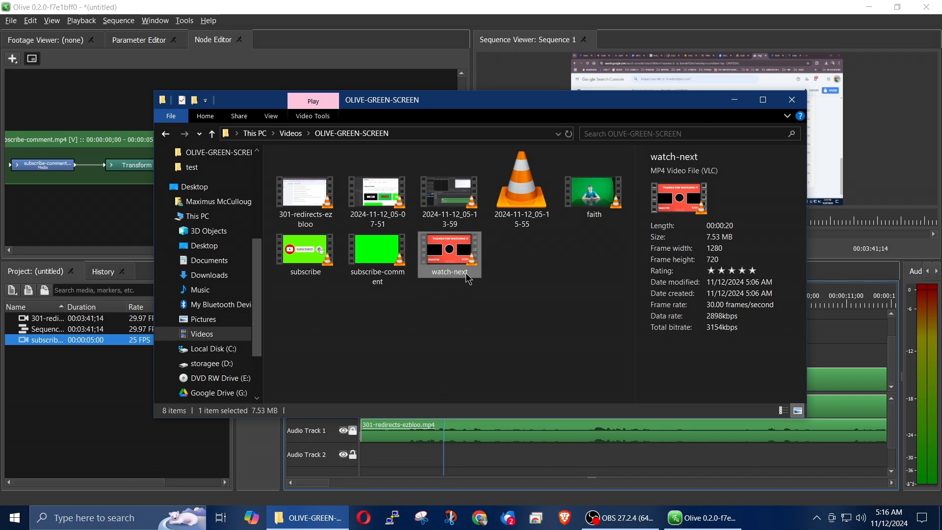
pyautogui.moveTo(455, 257); pyautogui.dragTo(58, 422)
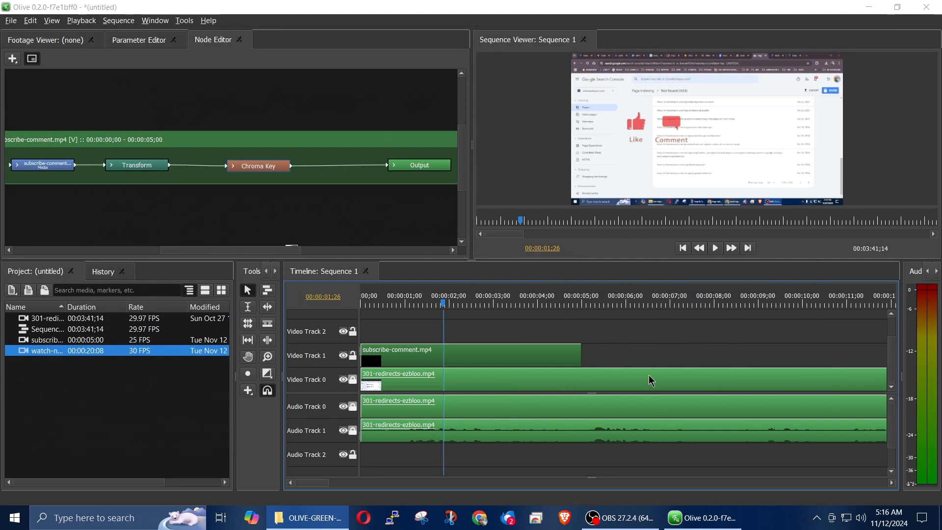
# - Place the watch-next clip on Video Track 2 near the end of the screen recording, at 00:03:14;27
pyautogui.scroll(-10, 666, 399)
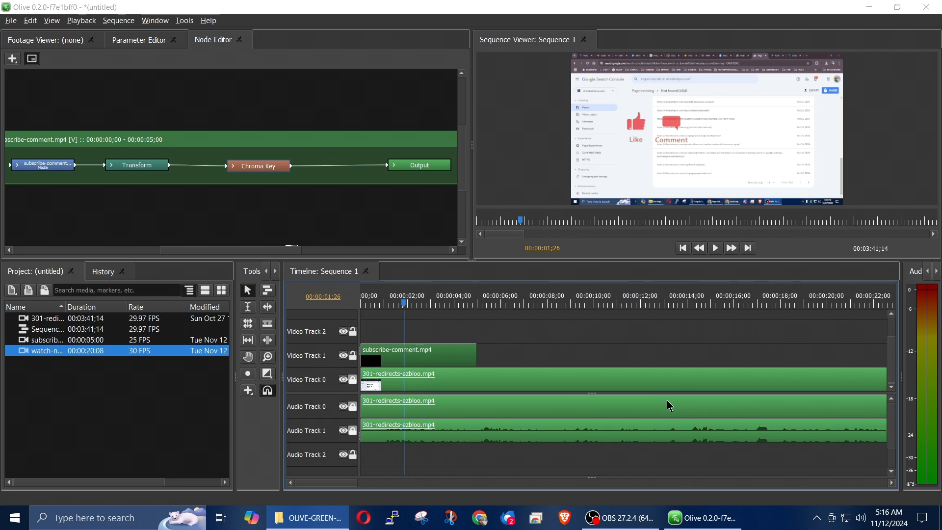
pyautogui.scroll(-3, 667, 409)
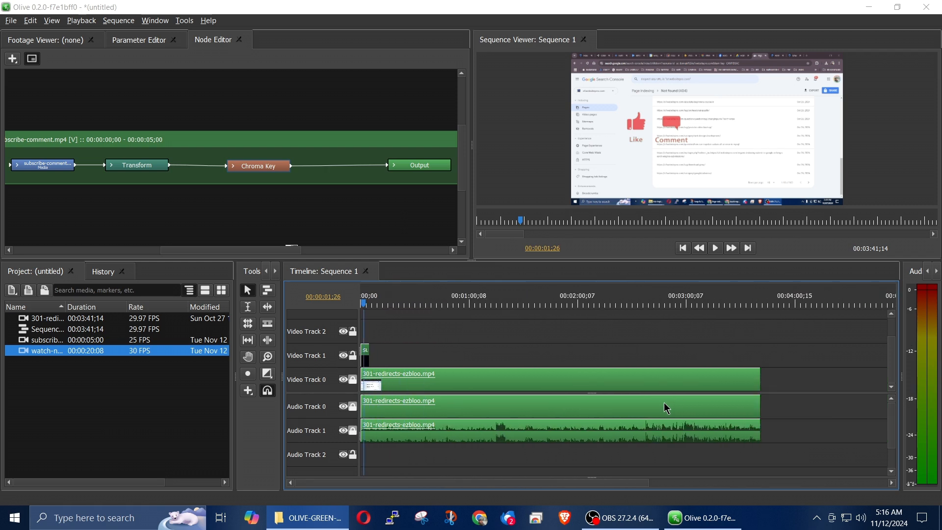
pyautogui.click(714, 305)
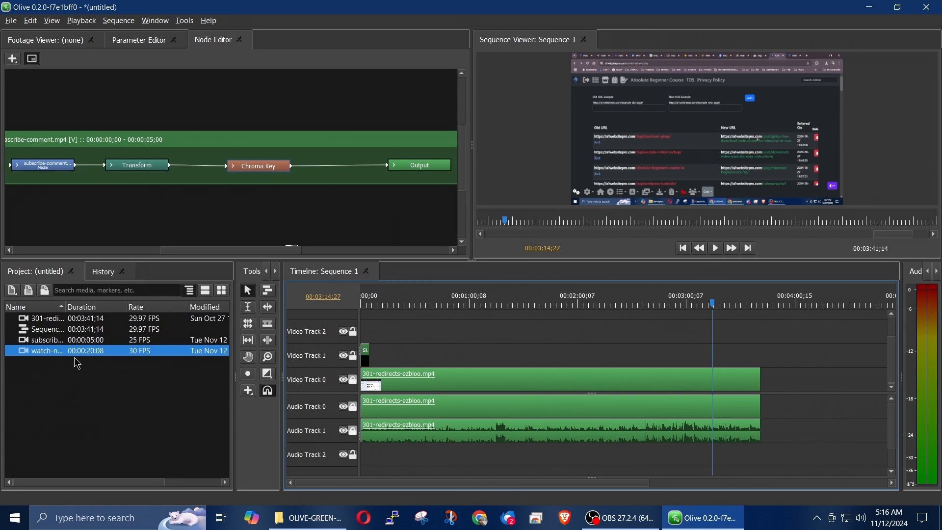
pyautogui.moveTo(35, 357); pyautogui.dragTo(748, 346)
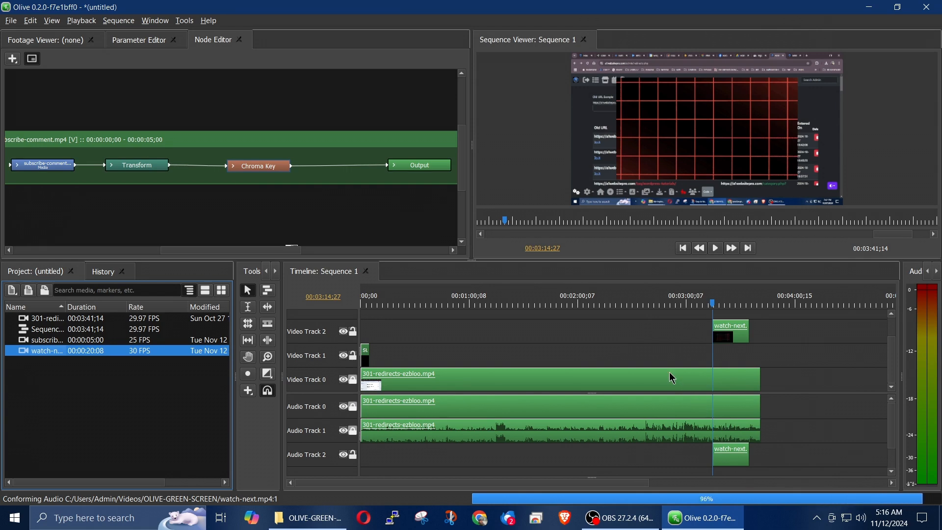
# - Unlink the watch-next clip's video and audio, and move its video down to Video Track 1
pyautogui.click(740, 331)
pyautogui.rightClick(740, 332)
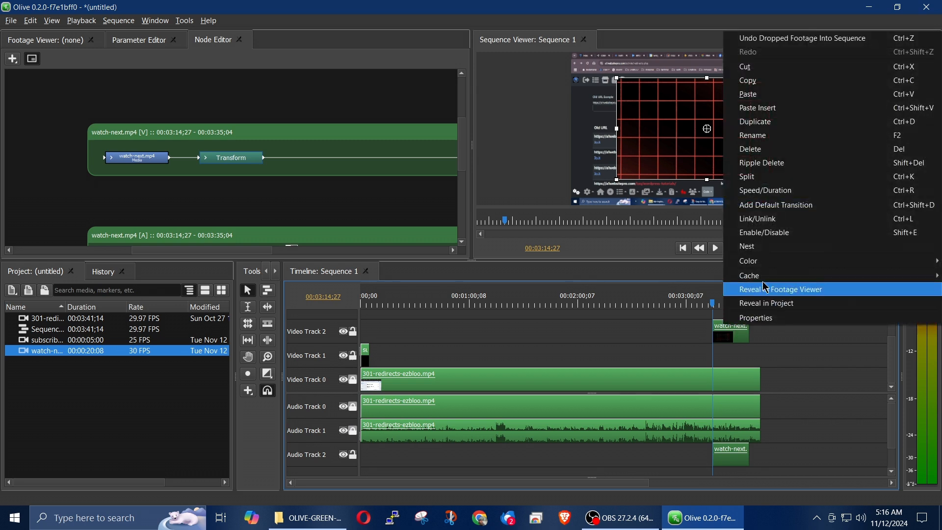
pyautogui.click(780, 219)
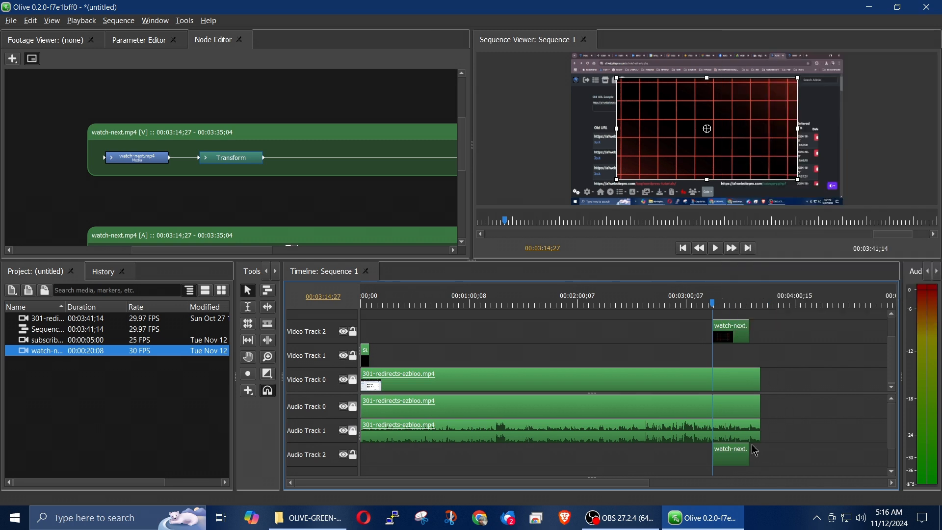
pyautogui.click(800, 348)
pyautogui.moveTo(741, 339); pyautogui.dragTo(737, 426)
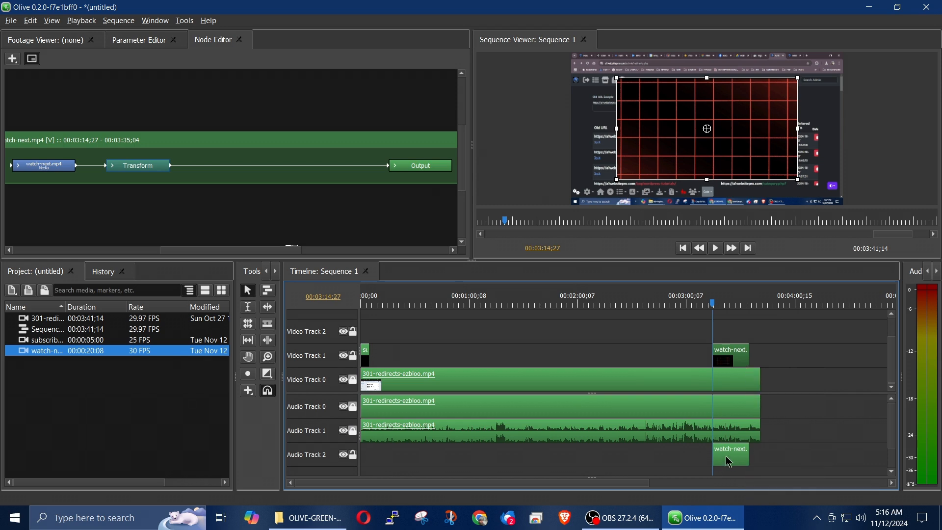
# - Mute the screen recording's audio on Audio Tracks 0 and 1
pyautogui.scroll(5, 730, 460)
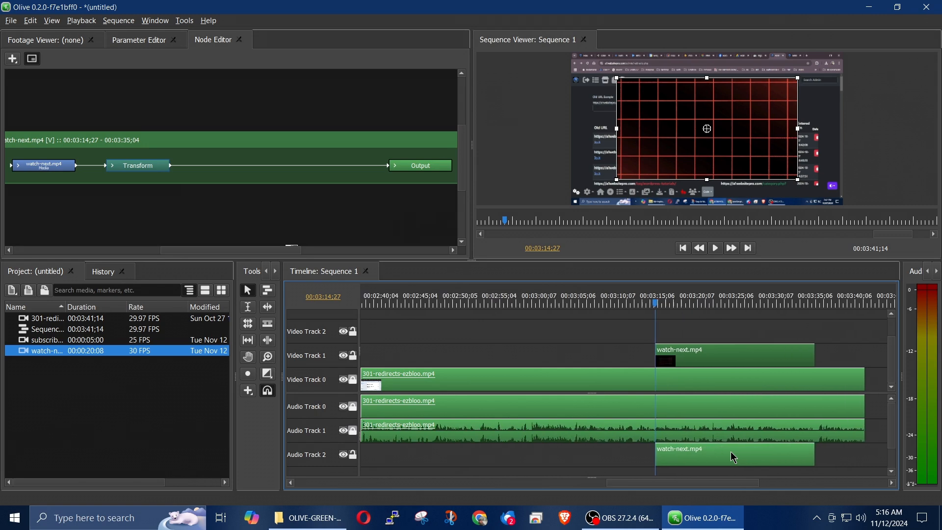
pyautogui.scroll(4, 734, 458)
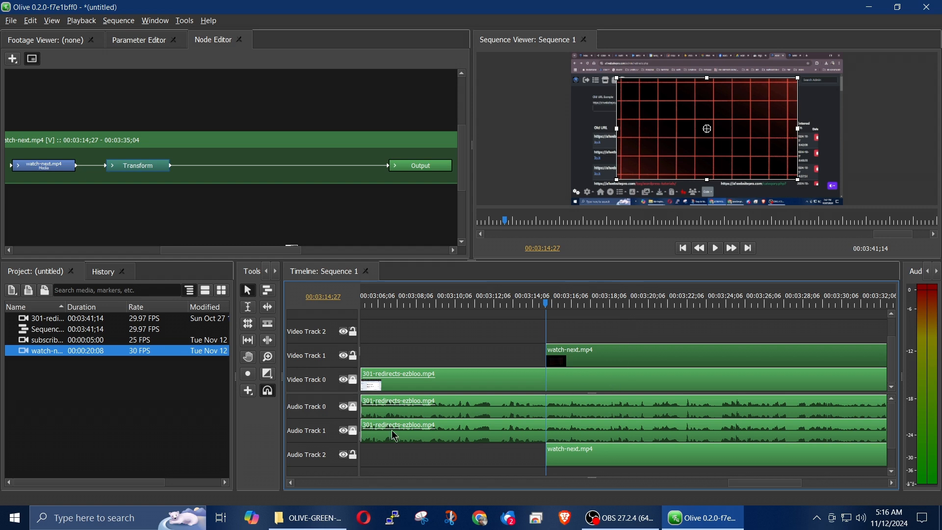
pyautogui.click(344, 407)
# - Play the watch-next end screen, replaying it from just before its start to 00:03:17;06
pyautogui.press('space')
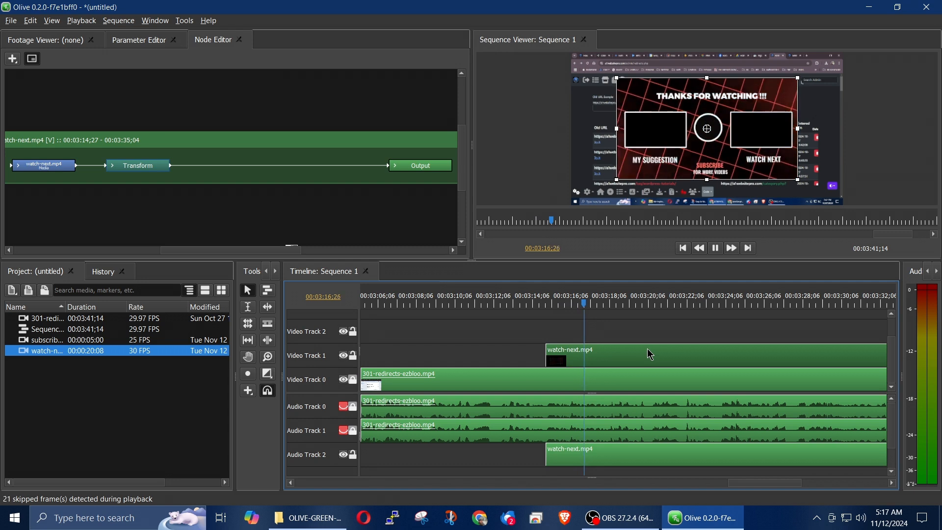
pyautogui.click(541, 304)
pyautogui.press('space')
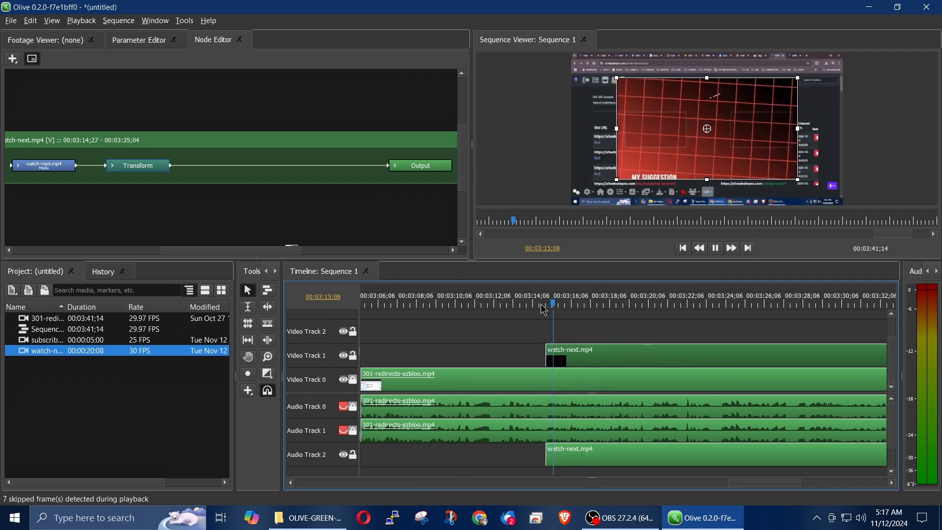
pyautogui.press('space')
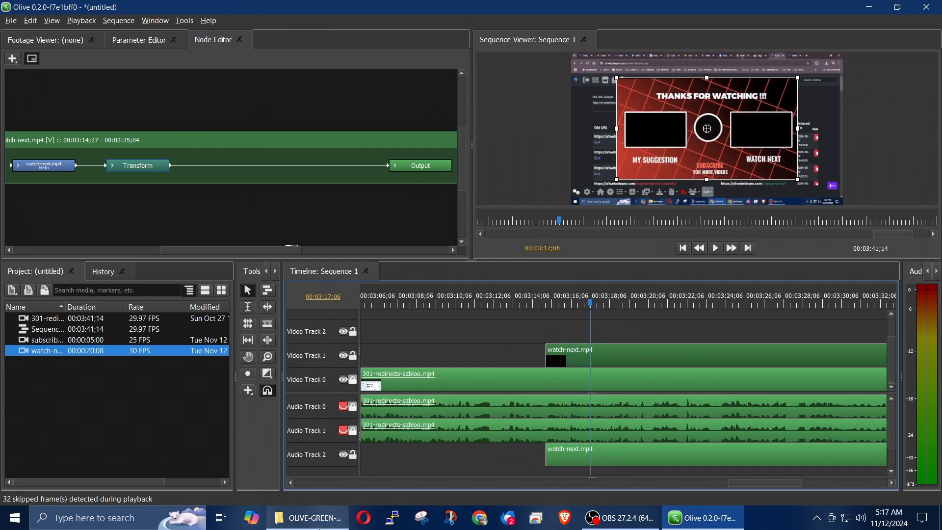
# - Import the faith green-screen video from the OLIVE-GREEN-SCREEN folder into the project
pyautogui.click(308, 518)
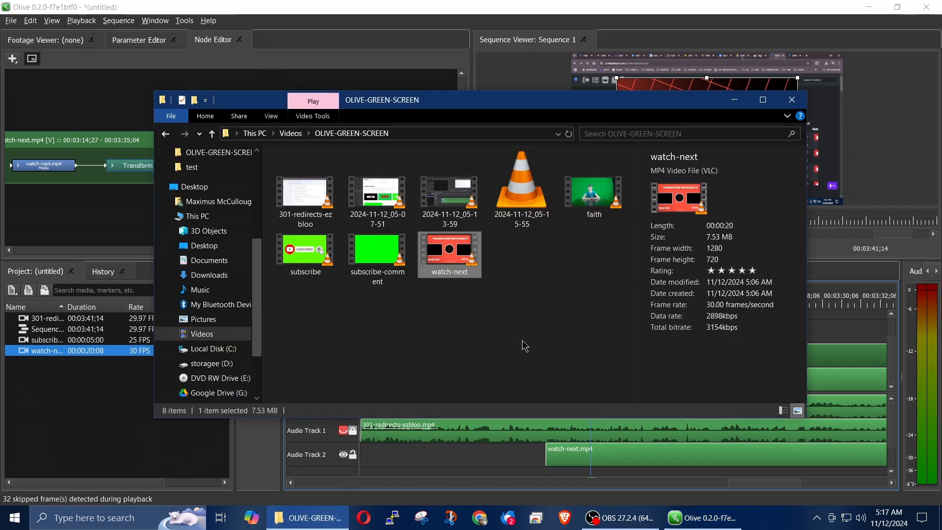
pyautogui.click(592, 196)
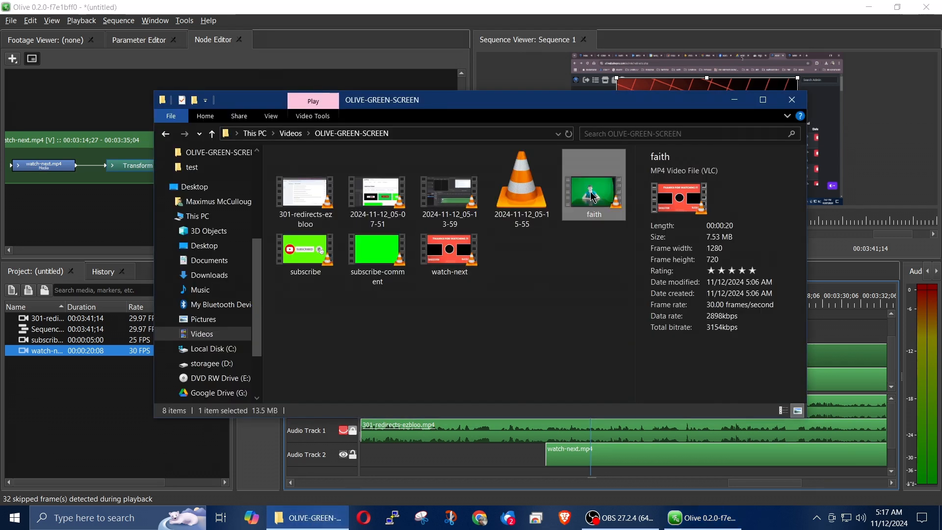
pyautogui.moveTo(592, 196); pyautogui.dragTo(96, 414)
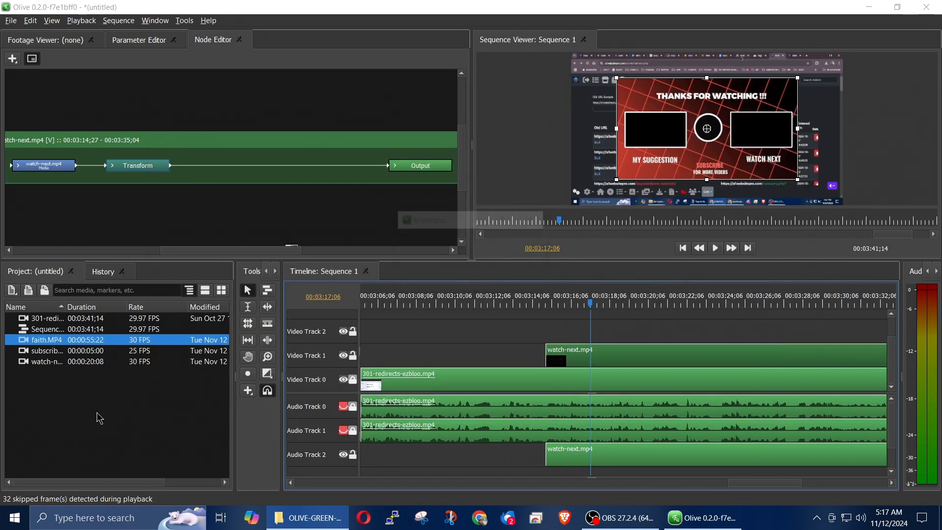
pyautogui.click(432, 447)
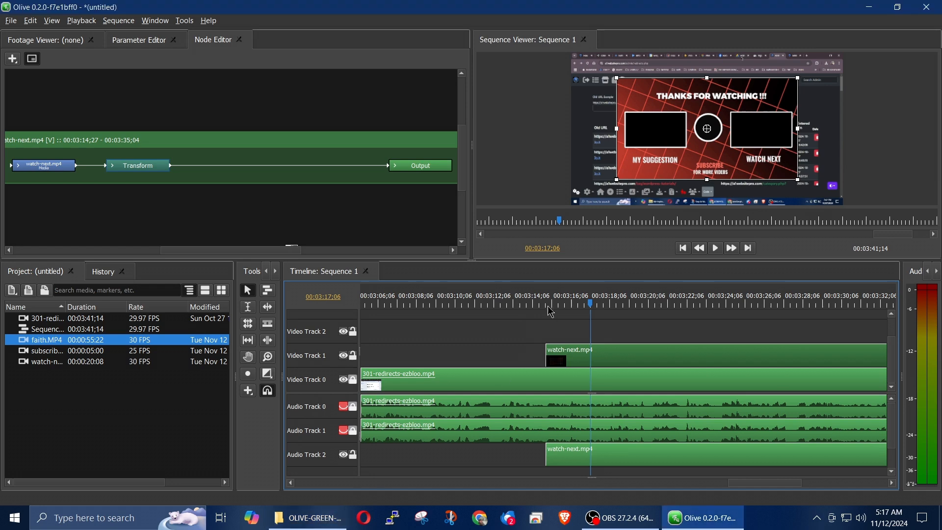
# - Preview the Sequence 1 video from the flash-walk folder at about 11:21 in VLC, and close the player
pyautogui.click(324, 521)
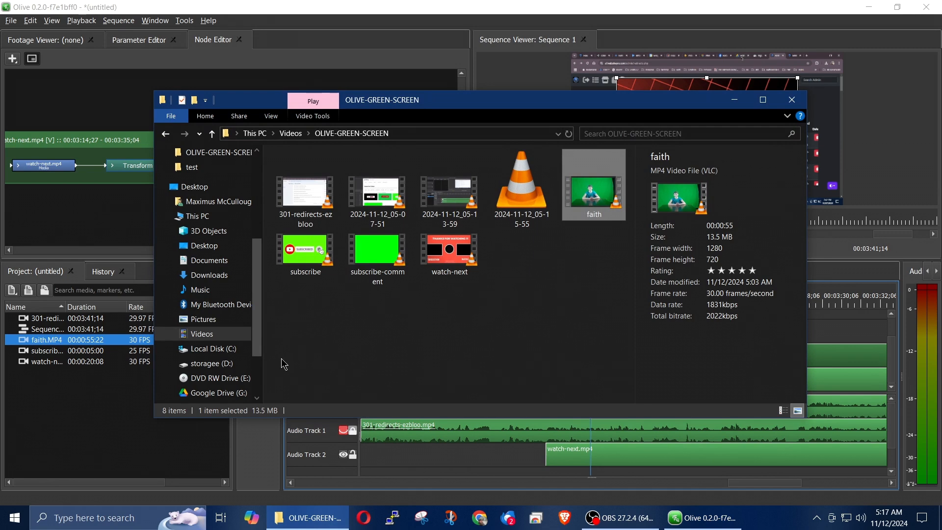
pyautogui.click(198, 335)
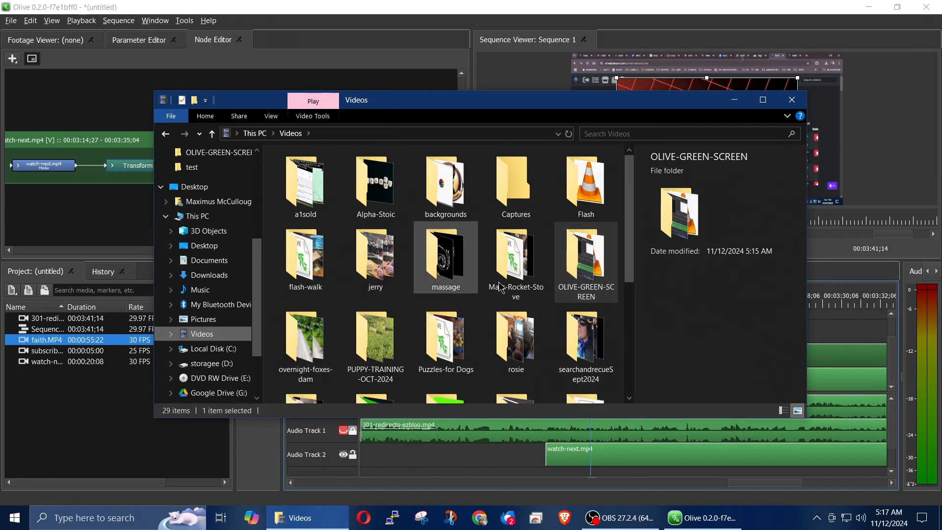
pyautogui.doubleClick(306, 263)
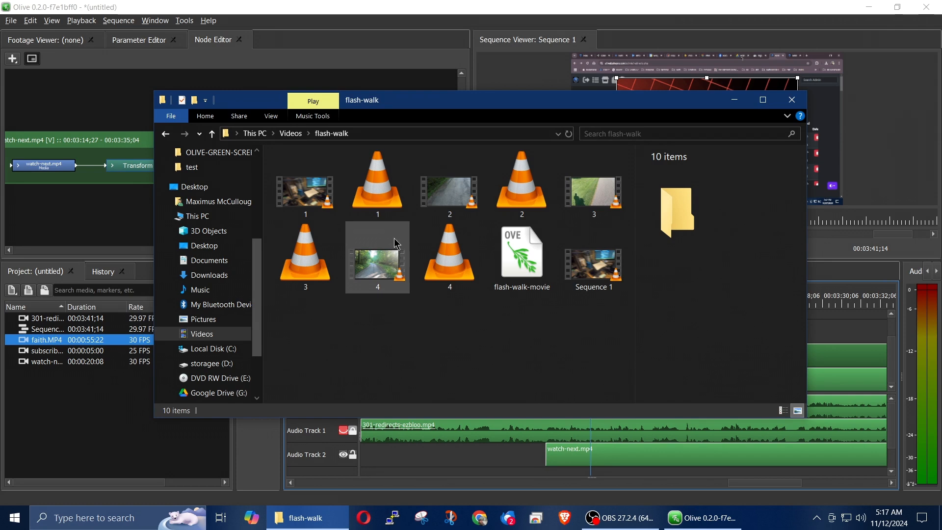
pyautogui.doubleClick(594, 257)
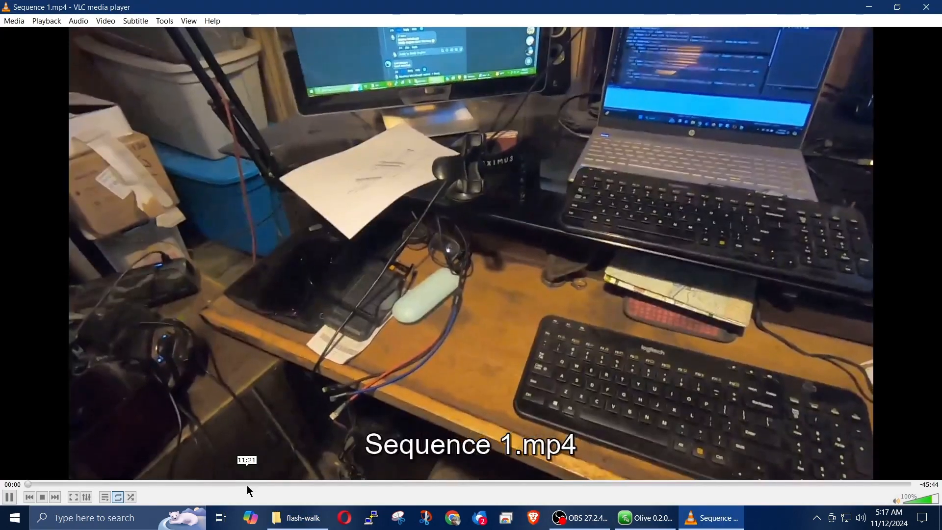
pyautogui.click(247, 485)
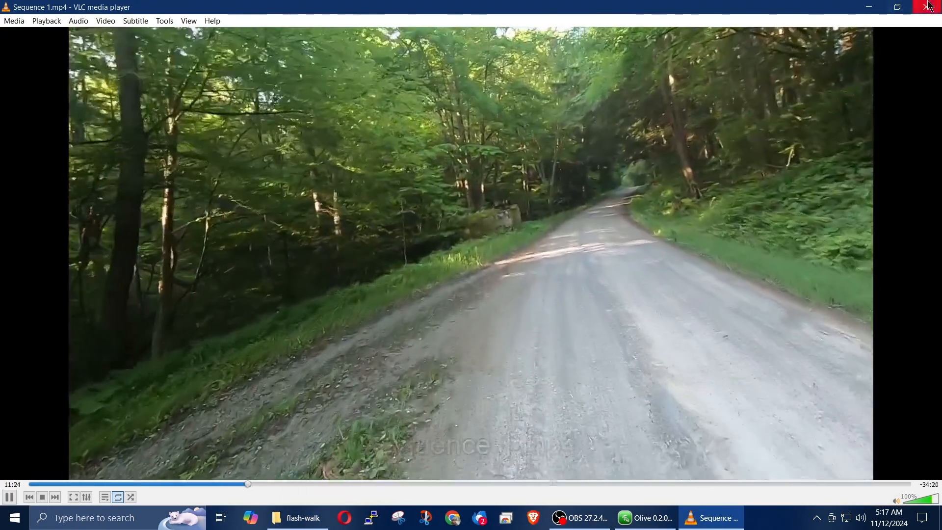
pyautogui.click(927, 7)
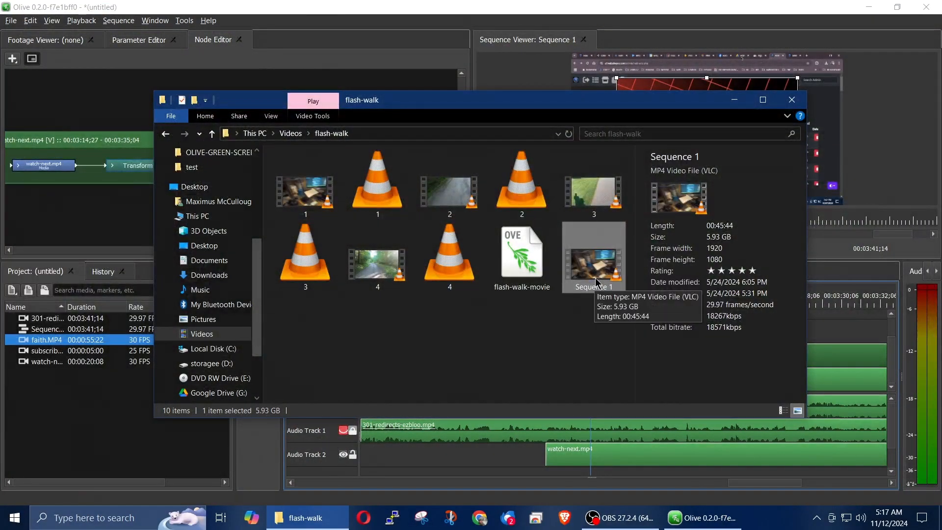
# - Import the Sequence 1 video from the flash-walk folder into the project and place faith.MP4 on Video Track 3 from 00:03:16;20
pyautogui.moveTo(593, 264); pyautogui.dragTo(69, 431)
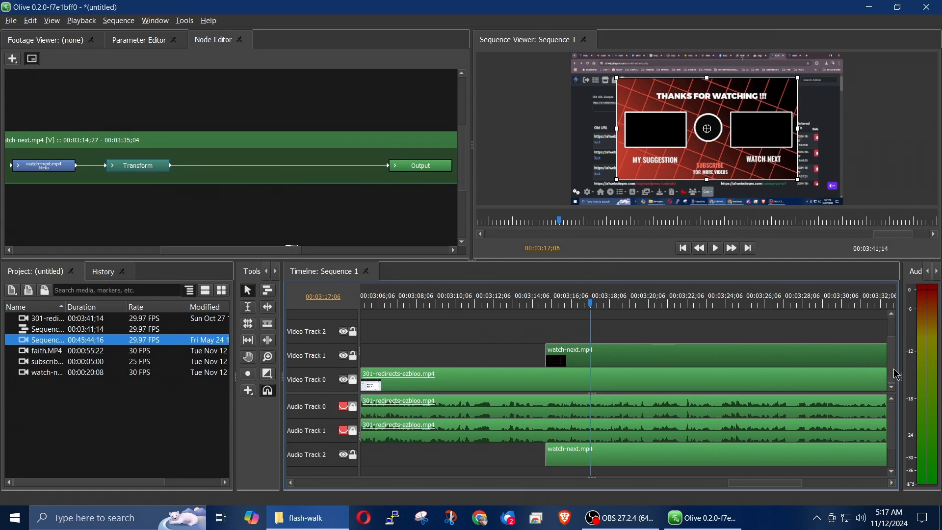
pyautogui.moveTo(896, 375); pyautogui.dragTo(898, 354)
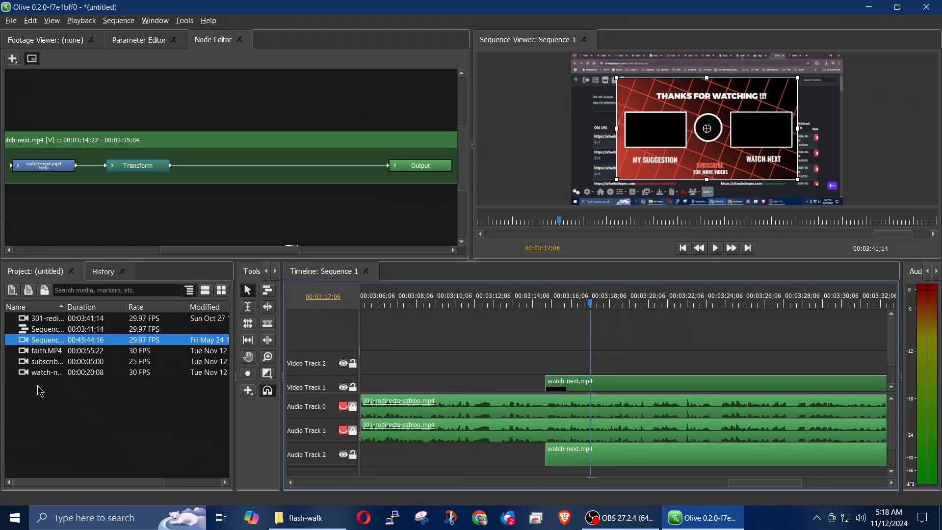
pyautogui.click(46, 351)
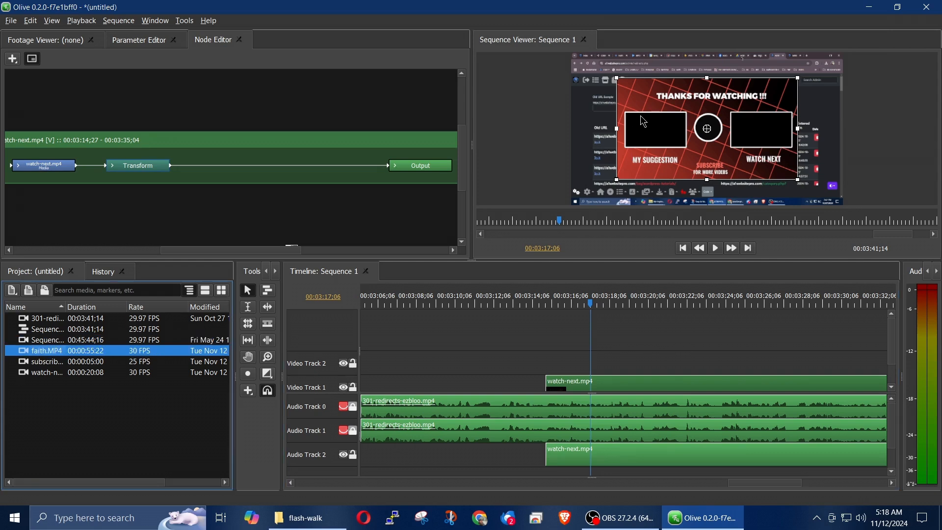
pyautogui.moveTo(43, 351); pyautogui.dragTo(614, 350)
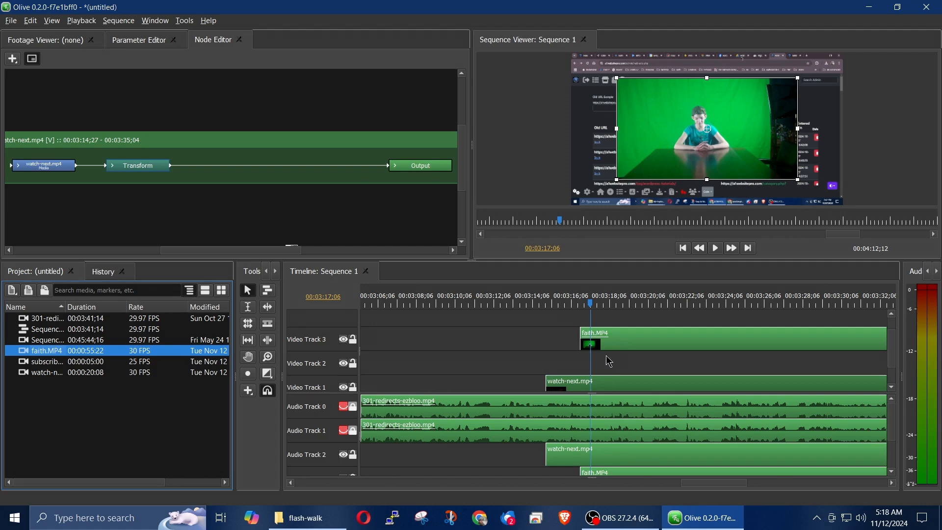
# - Unlink the faith.MP4 clip's video and audio, and delete its audio from Audio Track 3
pyautogui.click(633, 347)
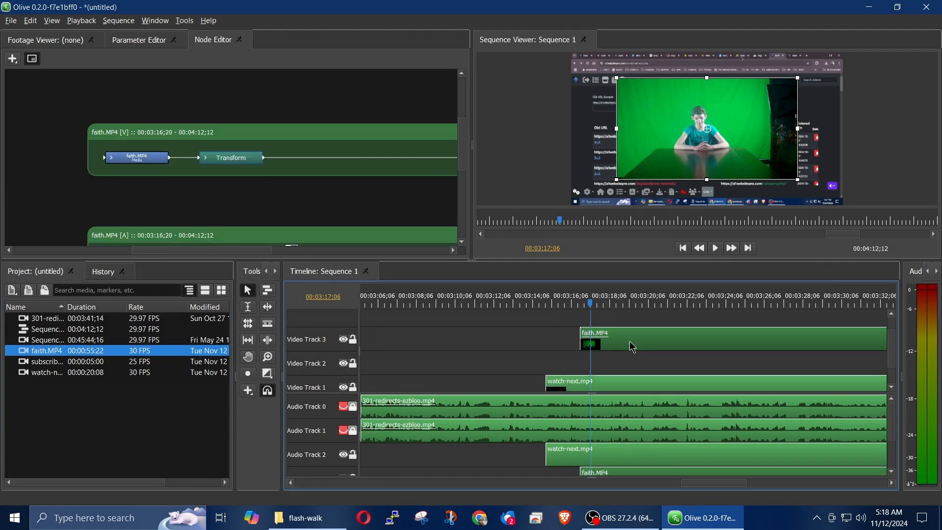
pyautogui.rightClick(633, 347)
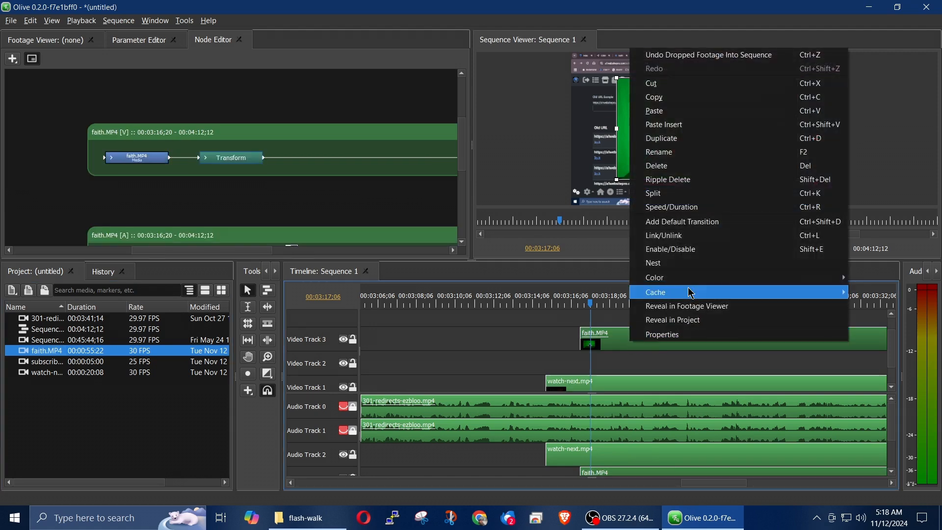
pyautogui.click(691, 235)
pyautogui.hscroll(3, 505, 381)
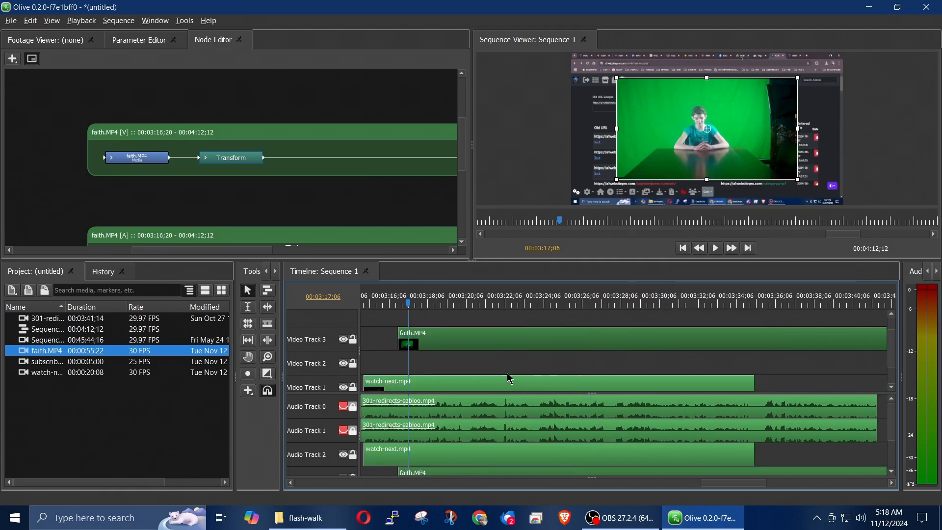
pyautogui.moveTo(892, 432); pyautogui.dragTo(898, 461)
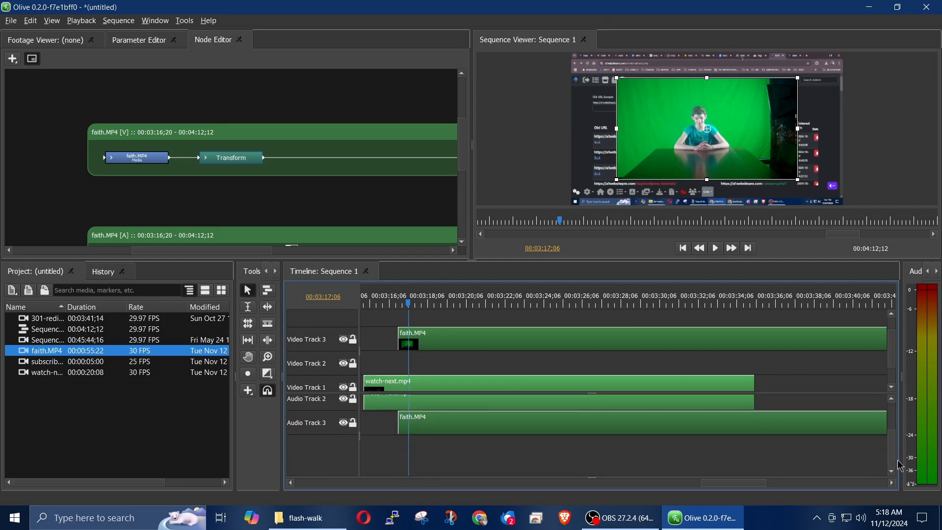
pyautogui.click(468, 472)
pyautogui.click(467, 425)
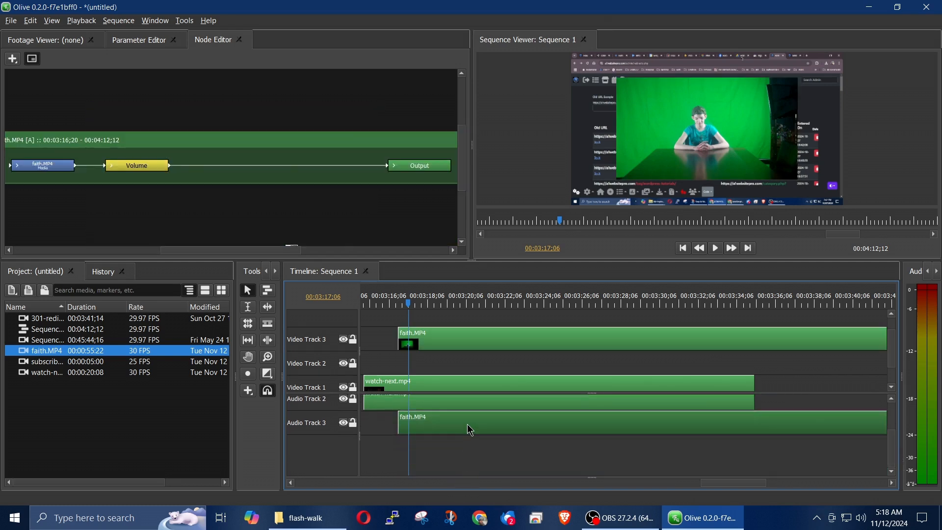
pyautogui.press('Delete')
# - Play from just before the faith.MP4 clip to 00:03:16;28 and scale the clip uniformly to 50%
pyautogui.click(383, 304)
pyautogui.press('space')
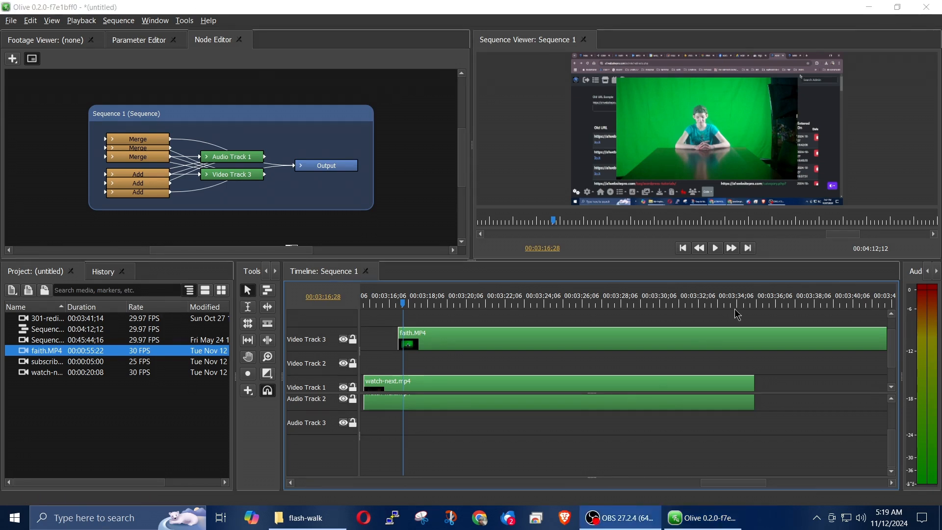
pyautogui.click(132, 40)
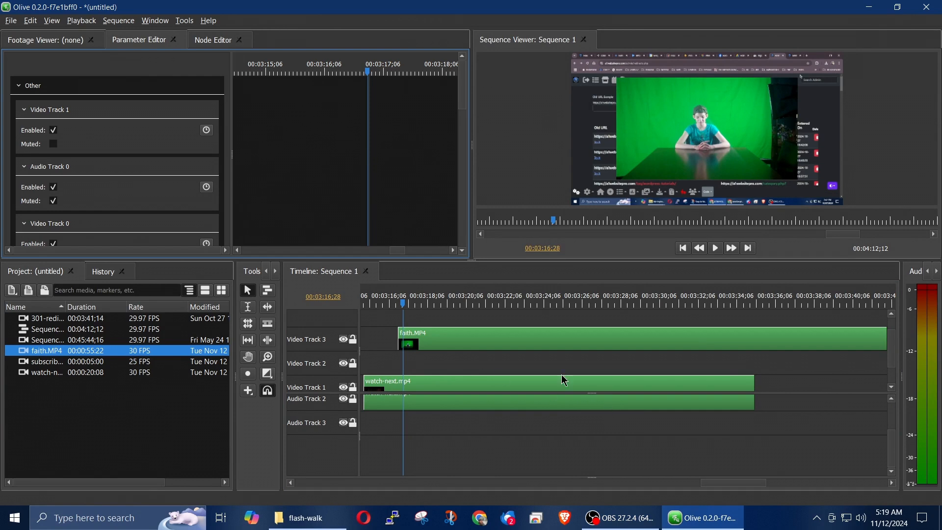
pyautogui.click(450, 345)
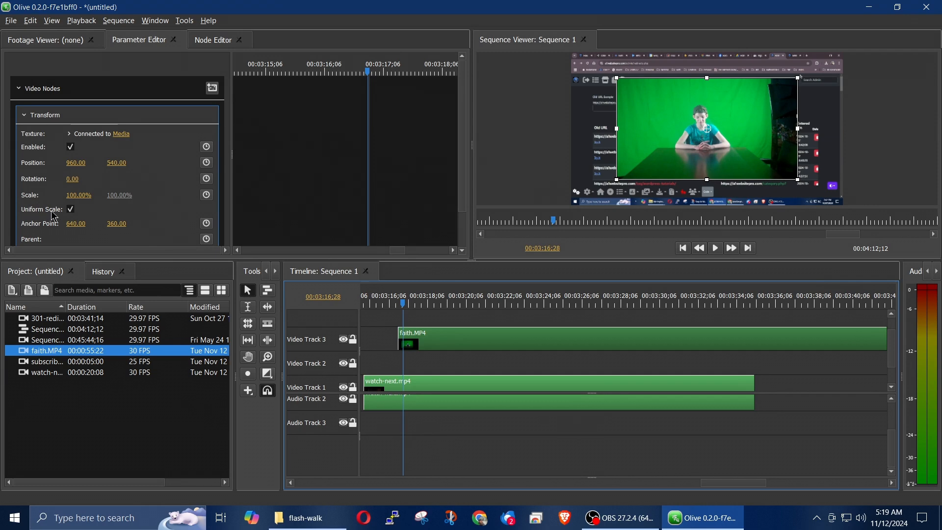
pyautogui.click(75, 196)
pyautogui.write('50')
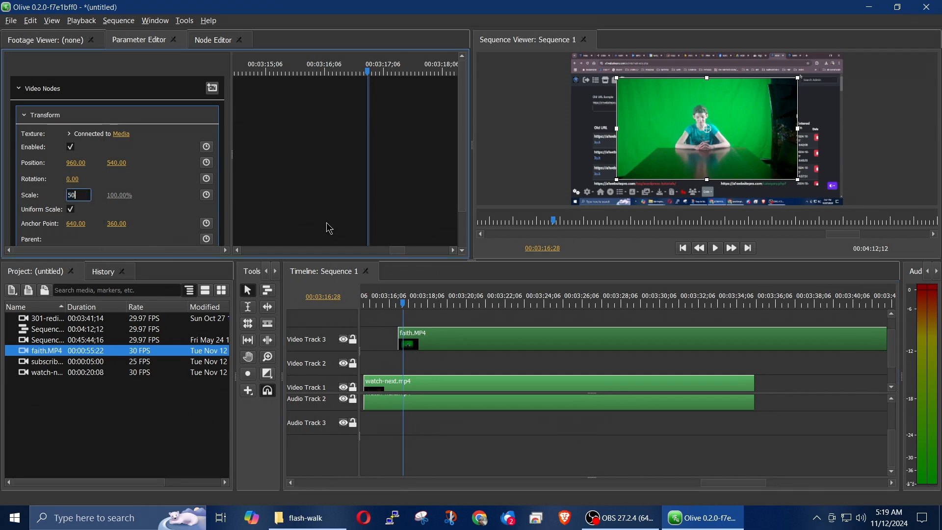
pyautogui.press('Return')
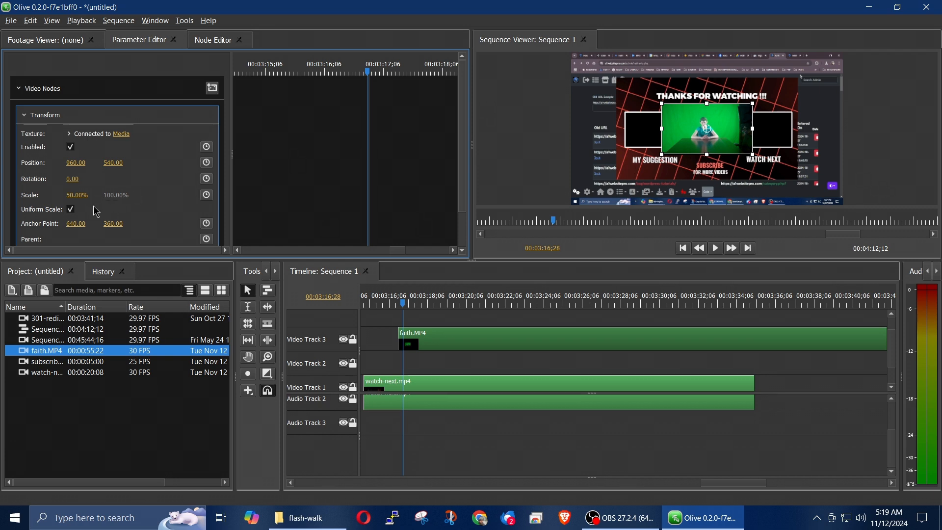
# - Set the faith.MP4 clip's scale to 30%, trying 25% first, and position it at 600, 554 inside the My Suggestion frame
pyautogui.click(77, 196)
pyautogui.write('25')
pyautogui.press('Return')
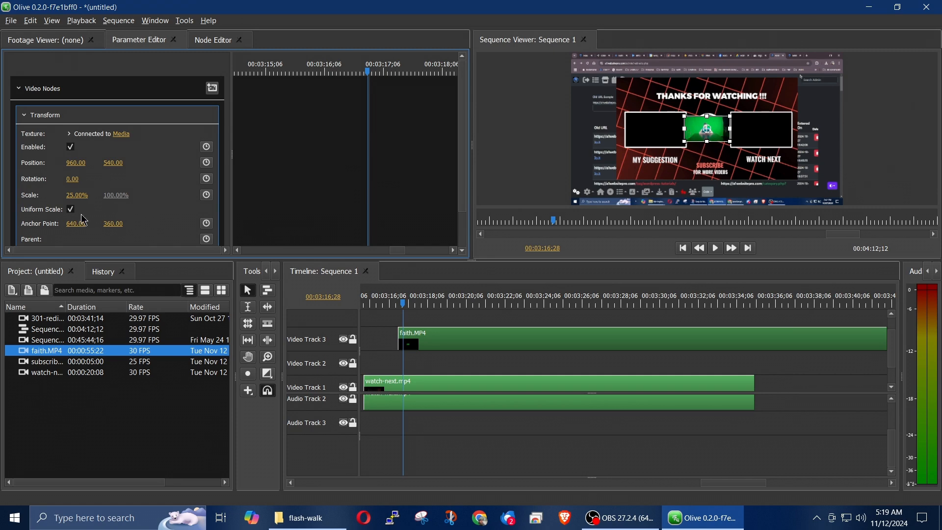
pyautogui.click(71, 194)
pyautogui.write('30')
pyautogui.press('Return')
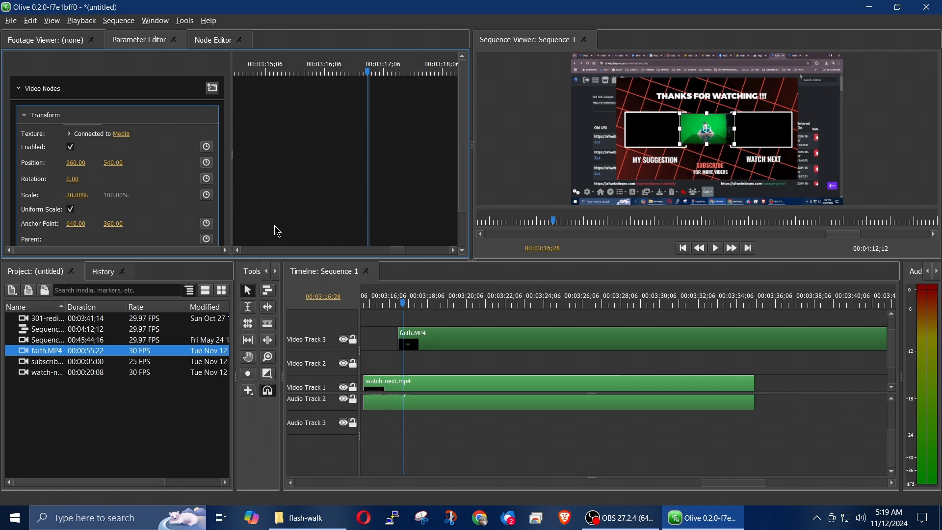
pyautogui.moveTo(693, 132); pyautogui.dragTo(643, 135)
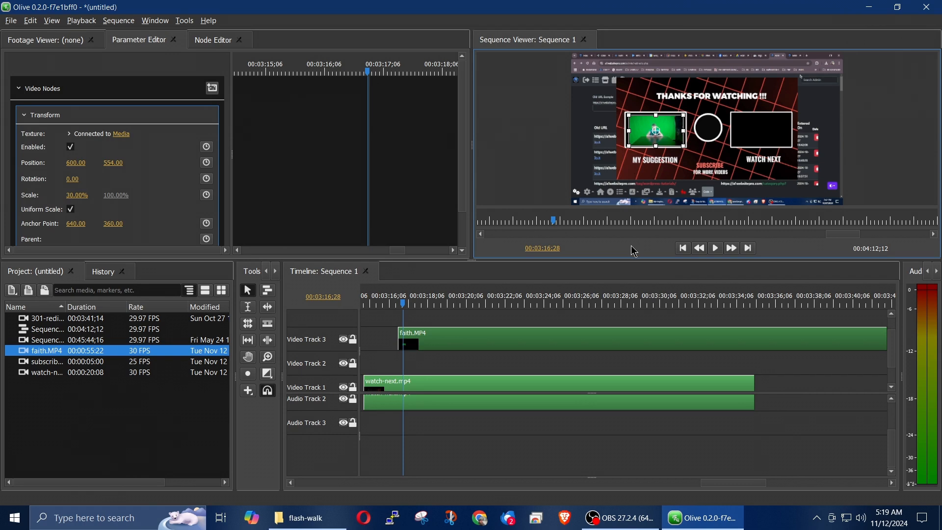
# - Open the watch-next clip from the project in the Footage Viewer
pyautogui.click(52, 374)
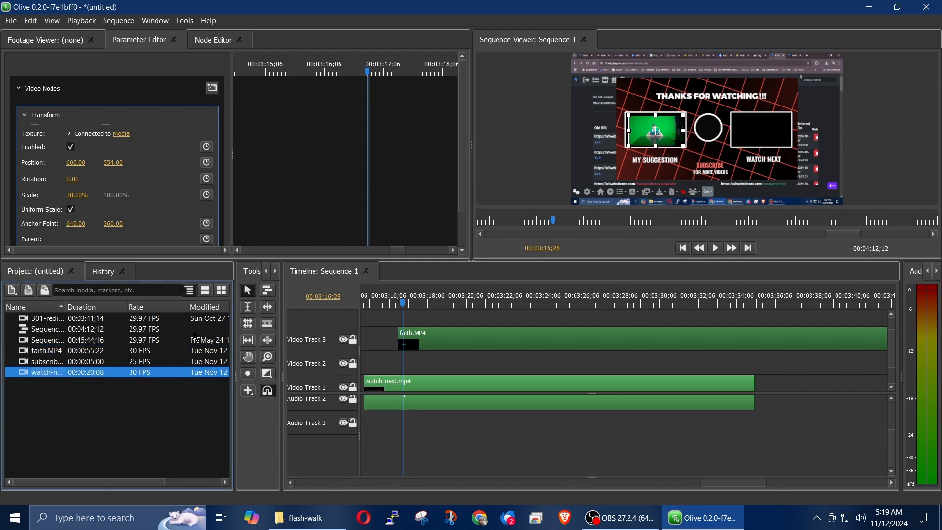
pyautogui.click(43, 40)
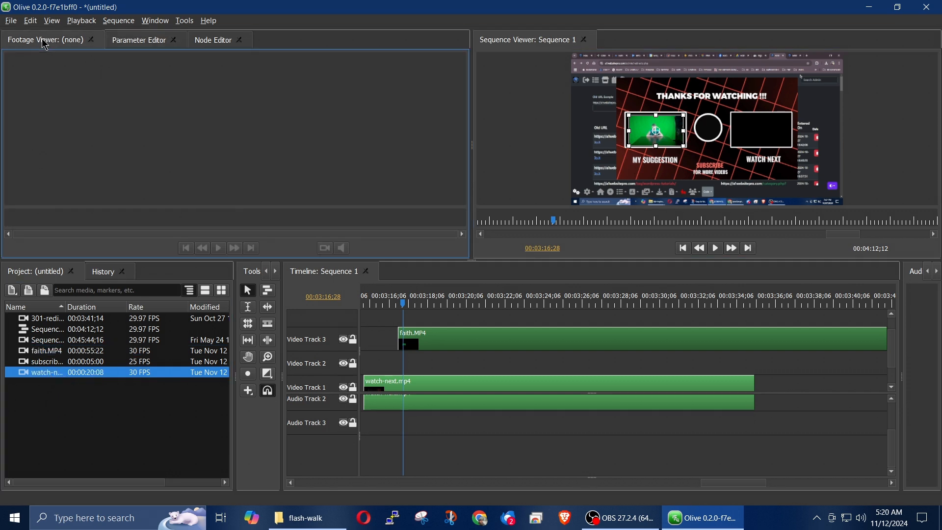
pyautogui.doubleClick(36, 373)
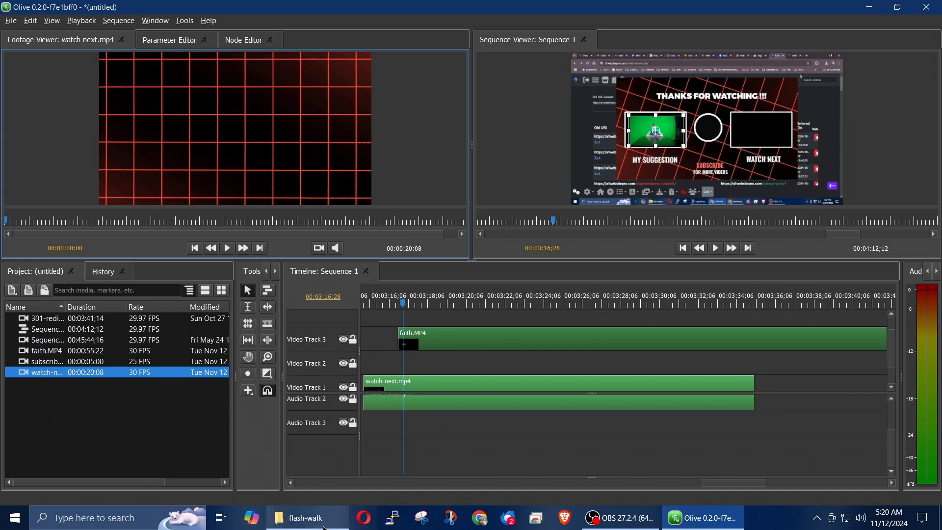
# - Import the flash-walk Sequence 1 video a second time and open it in the Footage Viewer
pyautogui.click(306, 520)
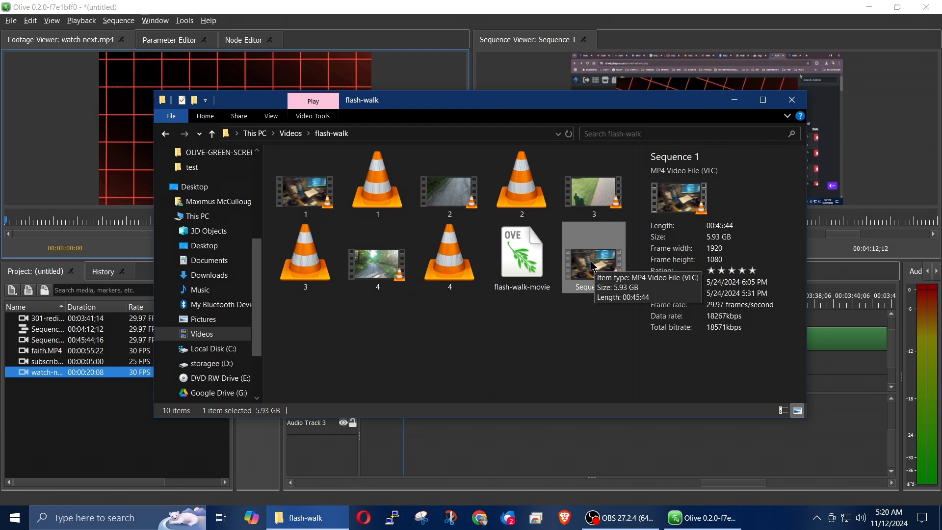
pyautogui.moveTo(593, 266); pyautogui.dragTo(84, 428)
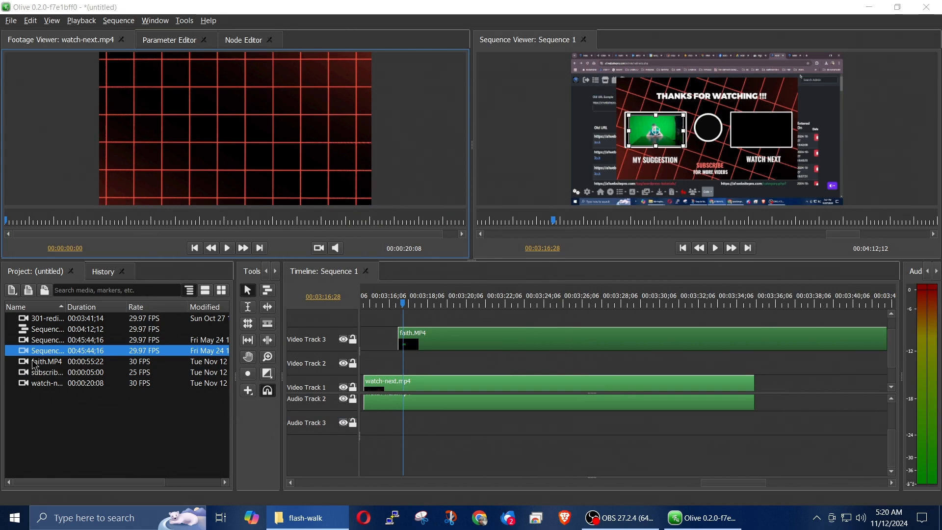
pyautogui.doubleClick(51, 354)
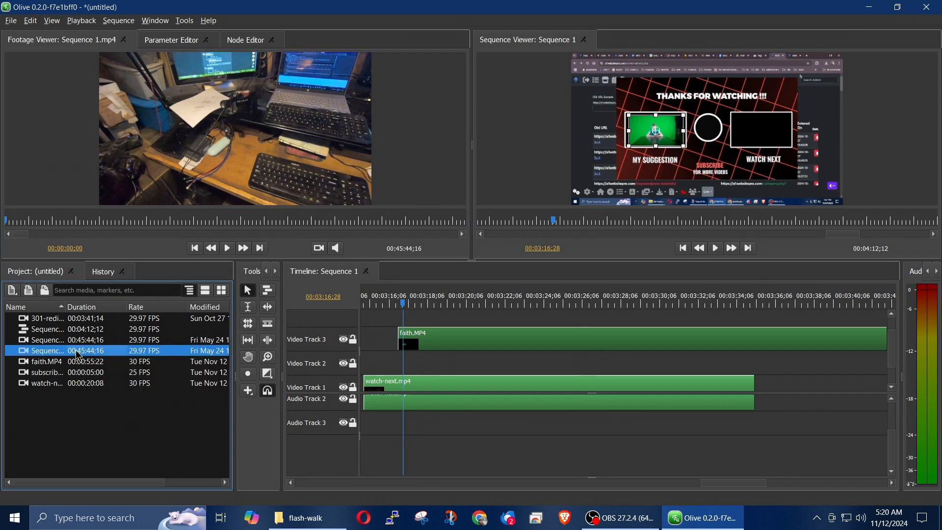
# - Place Sequence 1.mp4 on Video Track 4 from 00:03:16;28 and check its picture at several points up to 00:04:08;07
pyautogui.moveTo(79, 354); pyautogui.dragTo(457, 324)
pyautogui.click(470, 303)
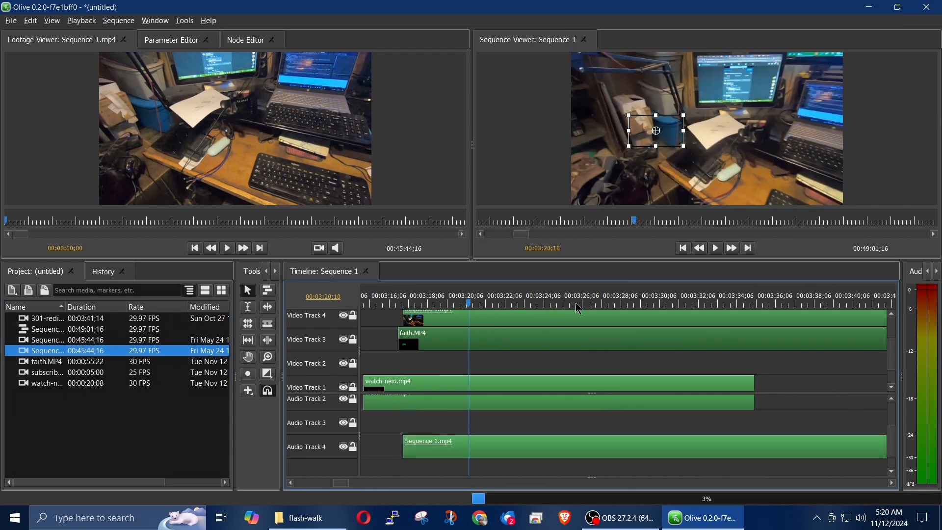
pyautogui.click(613, 302)
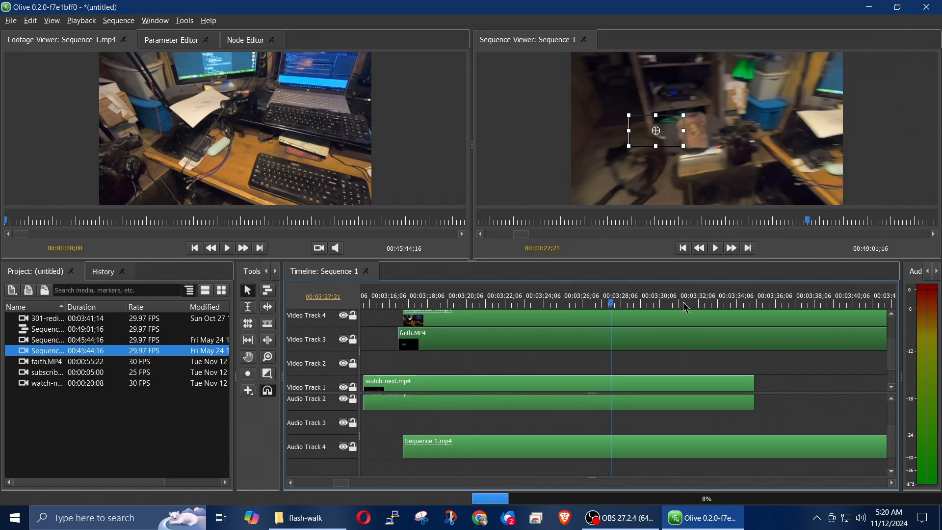
pyautogui.click(704, 302)
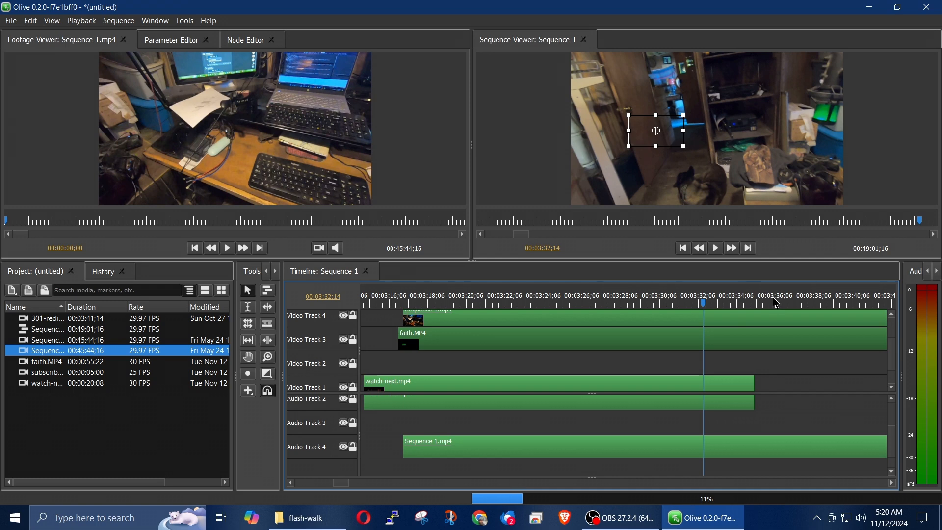
pyautogui.scroll(-8, 640, 341)
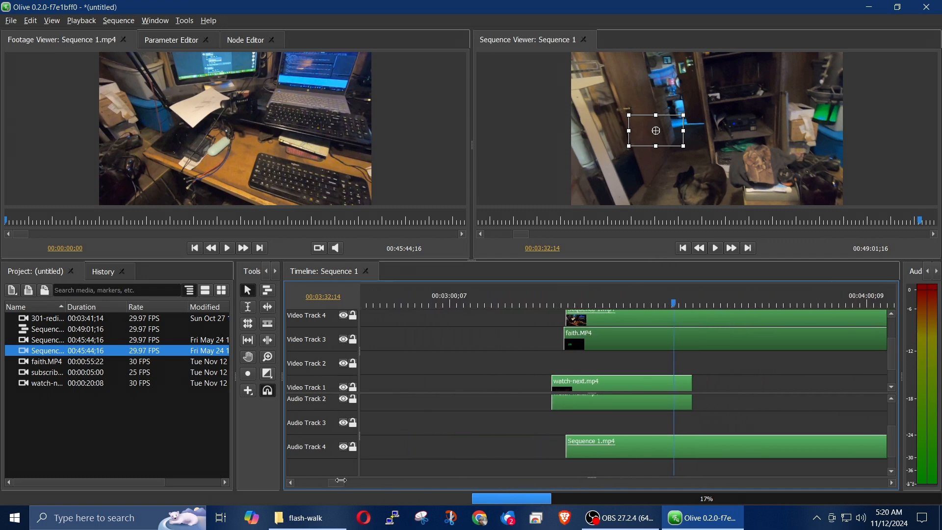
pyautogui.scroll(-3, 731, 389)
pyautogui.click(756, 303)
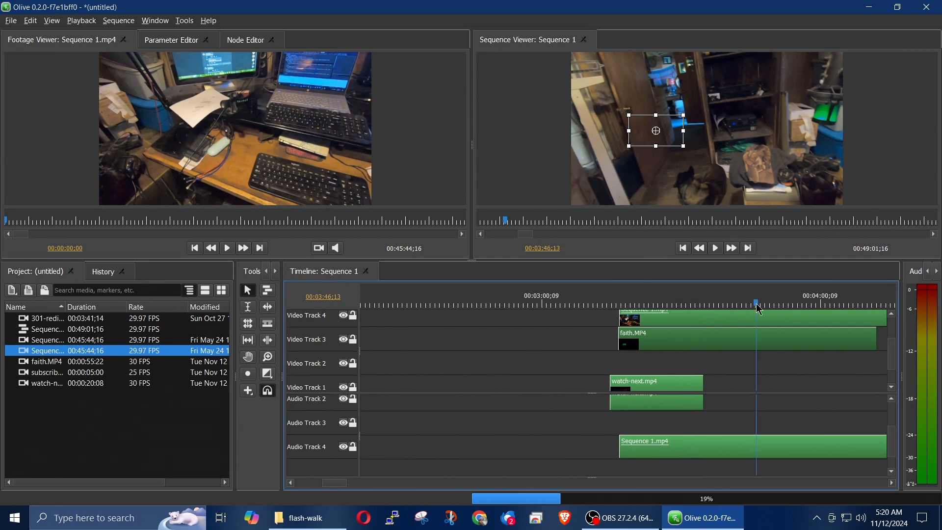
pyautogui.click(812, 303)
pyautogui.click(858, 303)
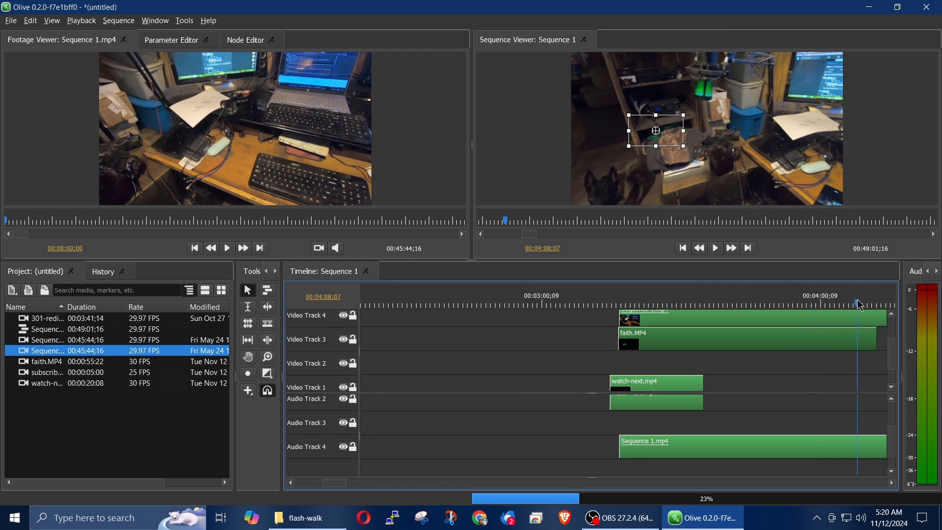
# - Delete the Sequence 1.mp4 clip from the timeline and remove its duplicate import from the project
pyautogui.click(722, 324)
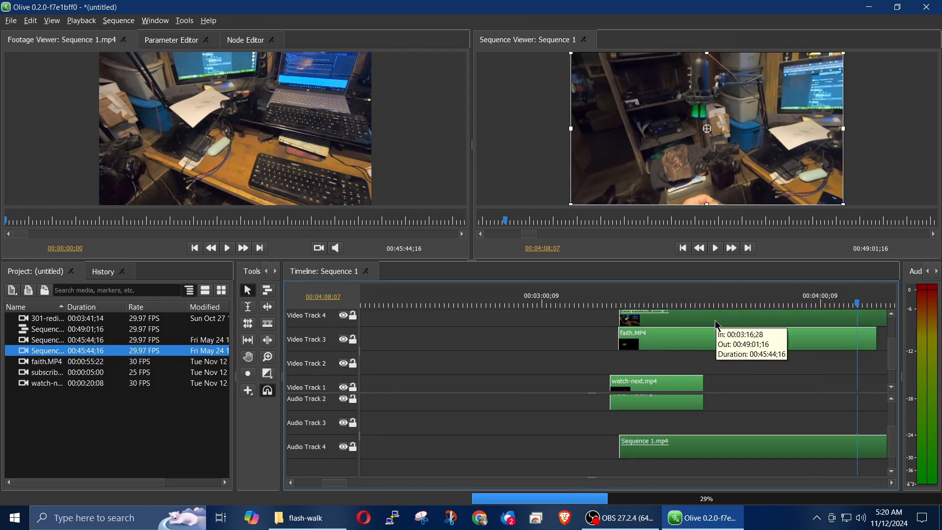
pyautogui.press('Delete')
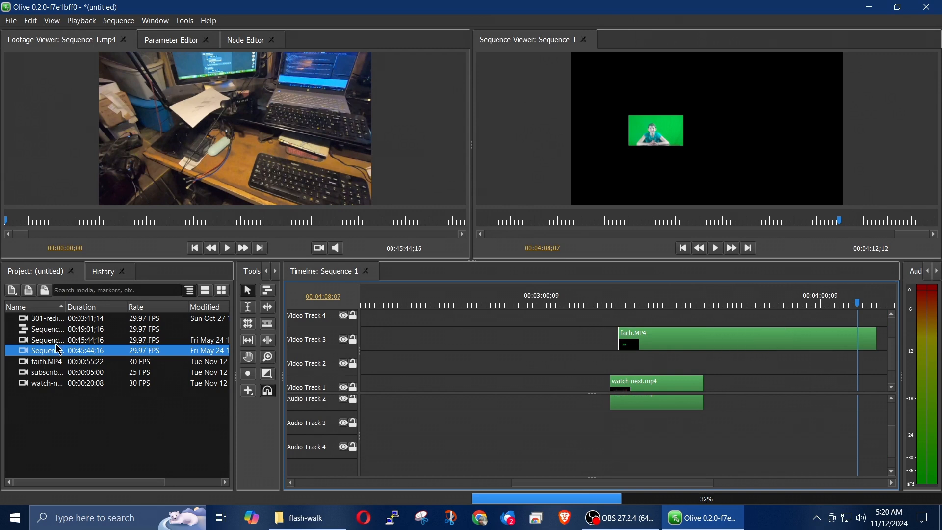
pyautogui.click(25, 353)
pyautogui.click(25, 351)
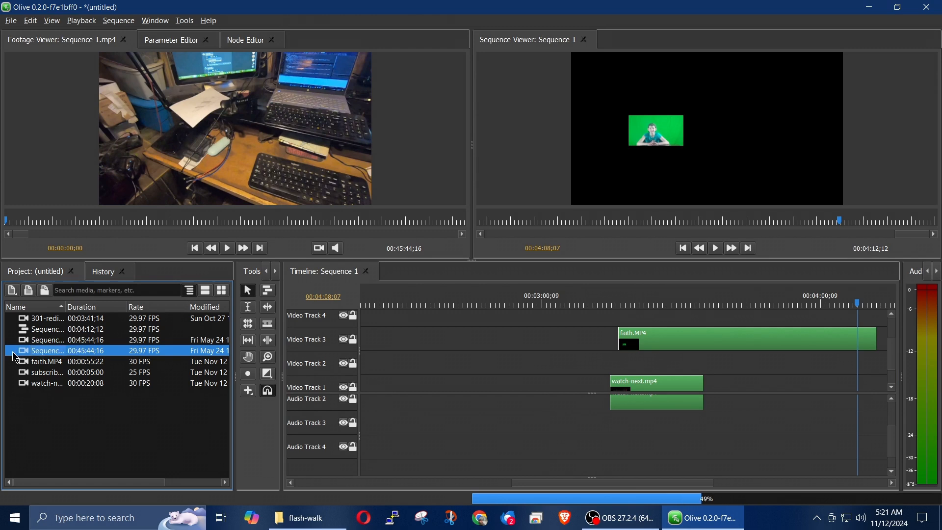
pyautogui.rightClick(13, 353)
pyautogui.click(41, 416)
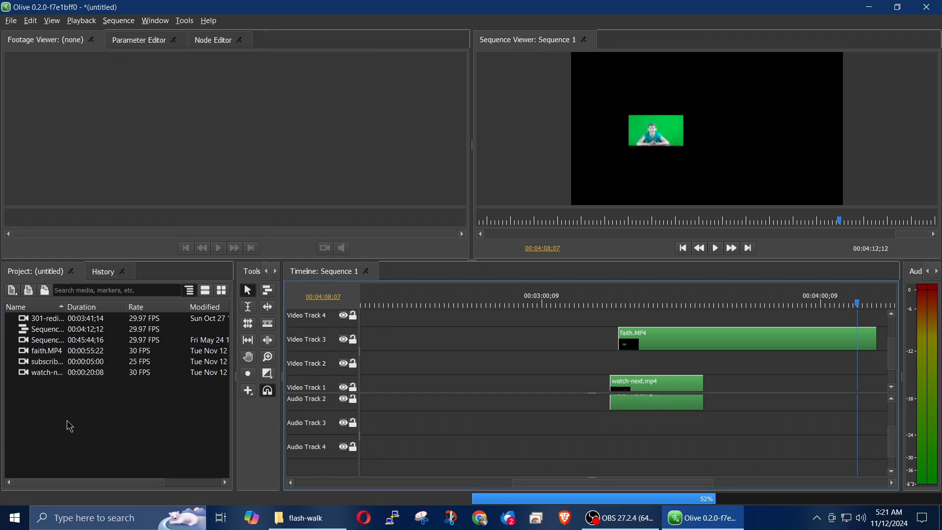
# - Open video 4.m4v from the flash-walk folder in VLC
pyautogui.click(300, 519)
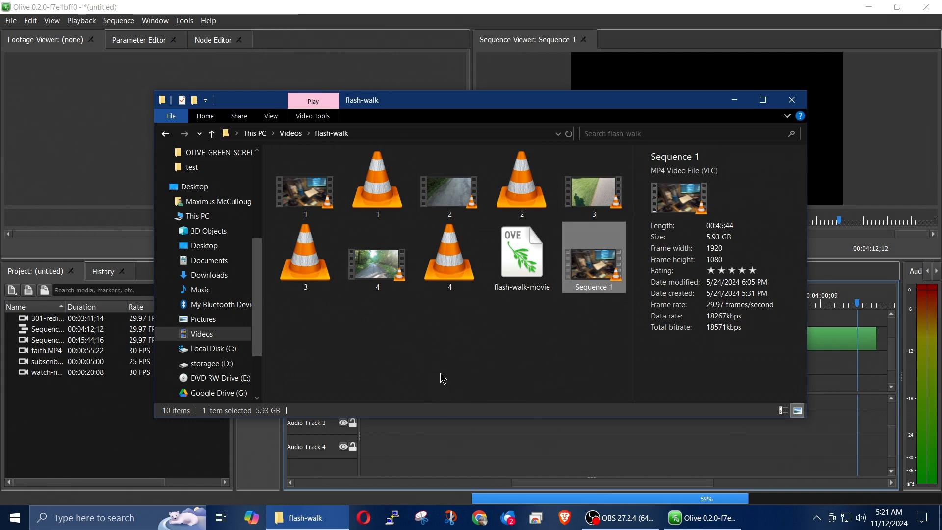
pyautogui.doubleClick(397, 291)
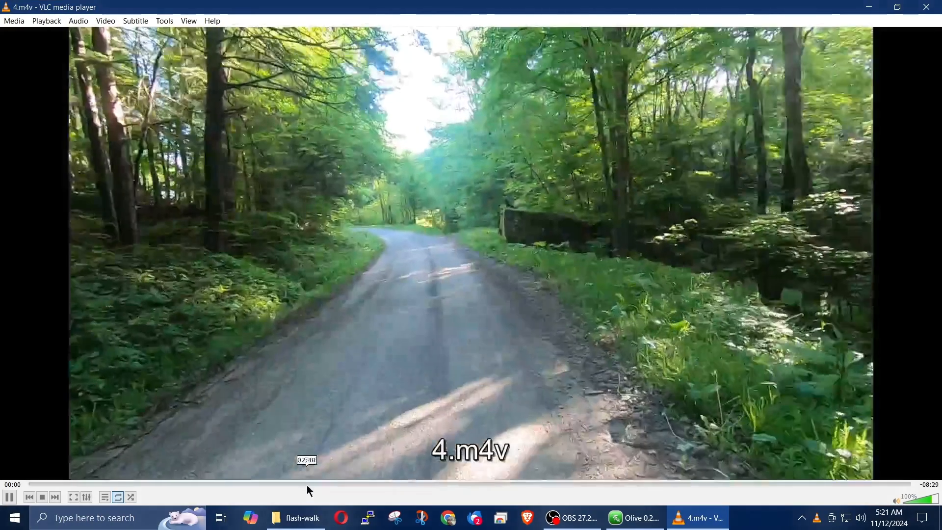
# - Check 4.m4v around 02:40 in VLC, then import it into the Olive project and place it on Video Track 4 above the start of faith.MP4
pyautogui.click(307, 485)
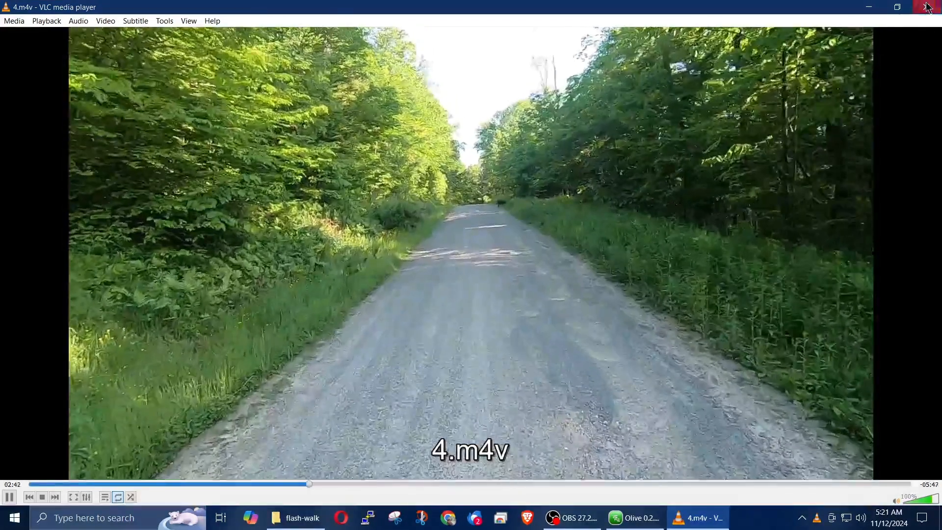
pyautogui.hotkey('ctrl', 'q')
pyautogui.moveTo(377, 265); pyautogui.dragTo(67, 437)
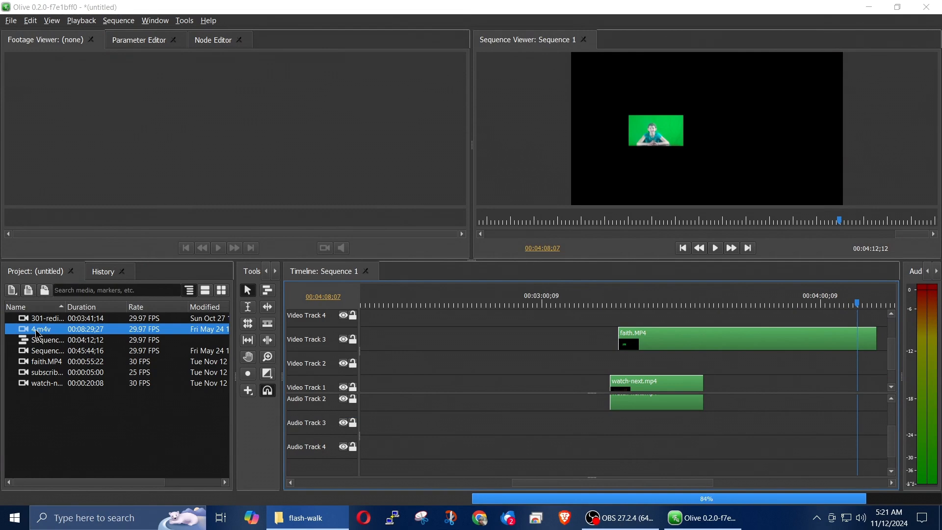
pyautogui.moveTo(30, 338); pyautogui.dragTo(645, 318)
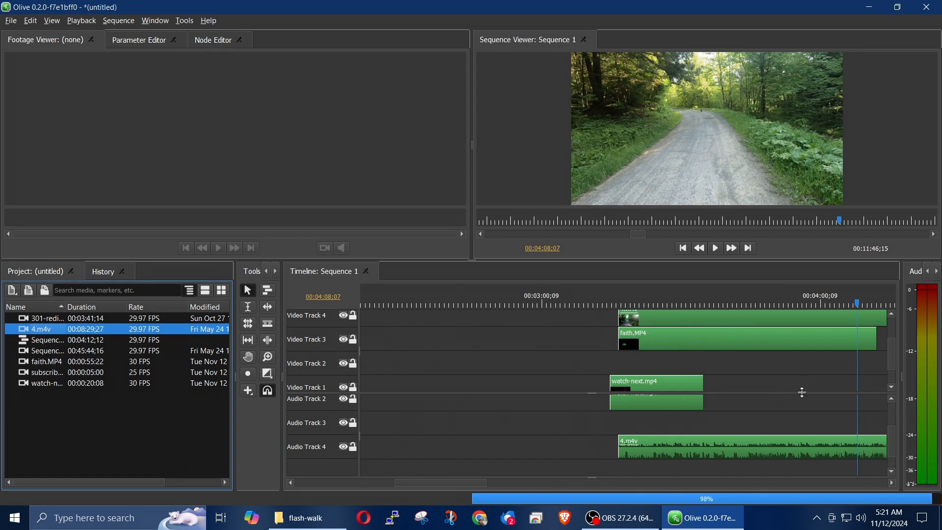
# - Move faith.MP4 down to Video Track 2 and 4.m4v down to Video Track 3
pyautogui.moveTo(895, 363)
pyautogui.mouseDown()
pyautogui.moveTo(900, 351)
pyautogui.moveTo(902, 366)
pyautogui.mouseUp()
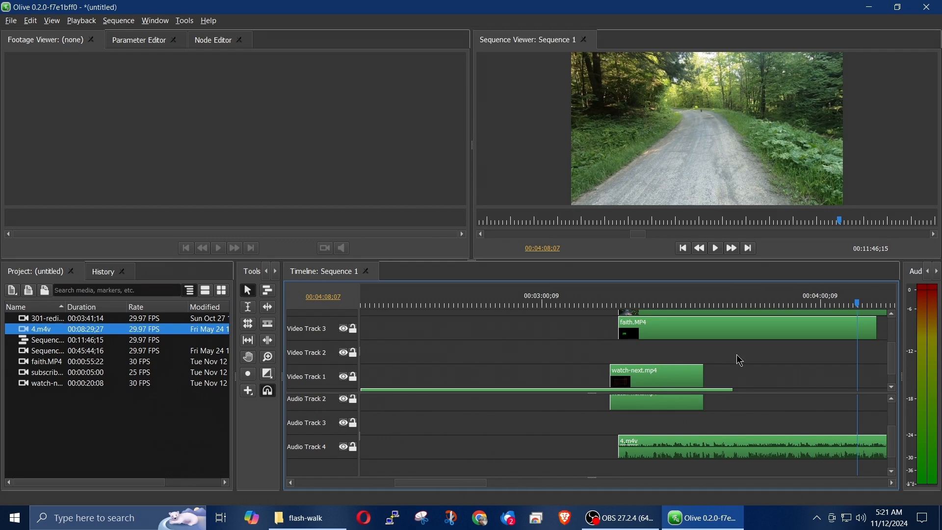
pyautogui.moveTo(655, 334); pyautogui.dragTo(653, 357)
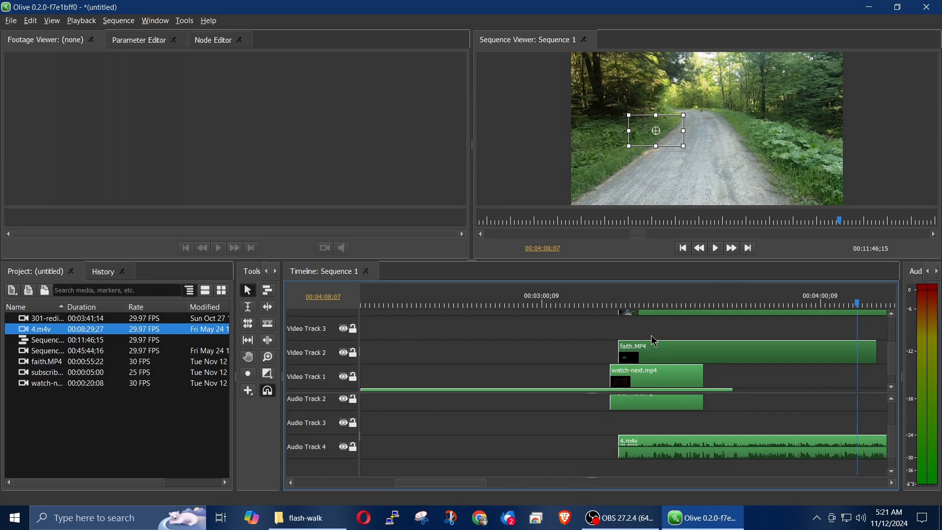
pyautogui.hscroll(-3, 651, 334)
pyautogui.hscroll(3, 651, 335)
pyautogui.scroll(2, 896, 365)
pyautogui.moveTo(662, 341); pyautogui.dragTo(659, 361)
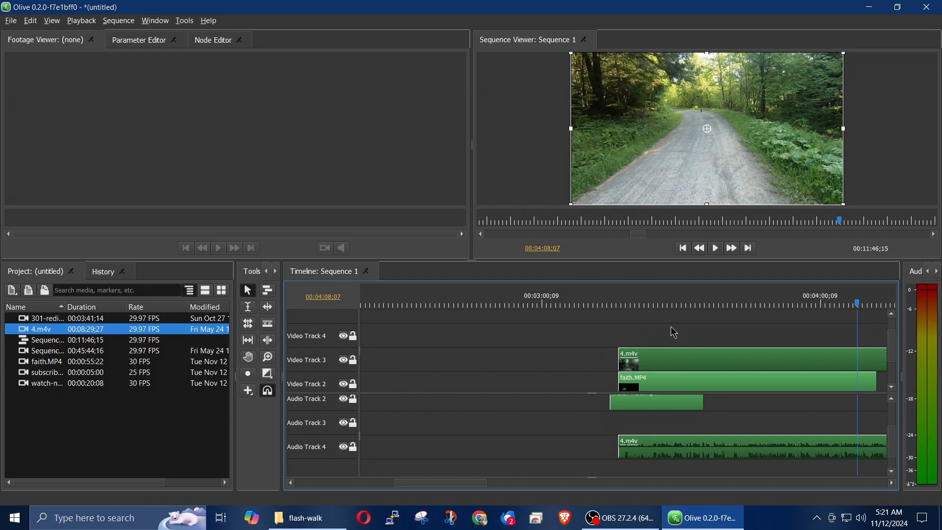
# - Shift the 4.m4v clip on the timeline so that it starts at 00:03:17;27
pyautogui.click(625, 304)
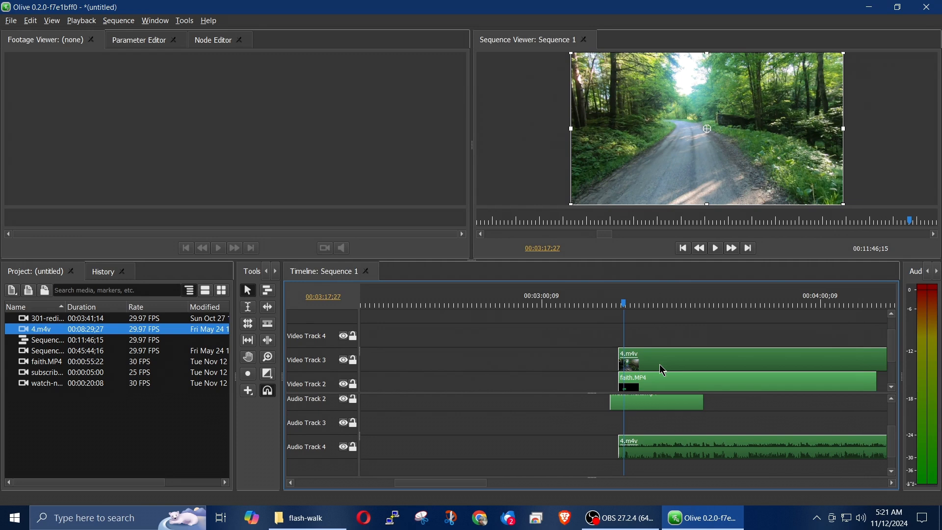
pyautogui.click(141, 42)
pyautogui.moveTo(682, 355); pyautogui.dragTo(687, 356)
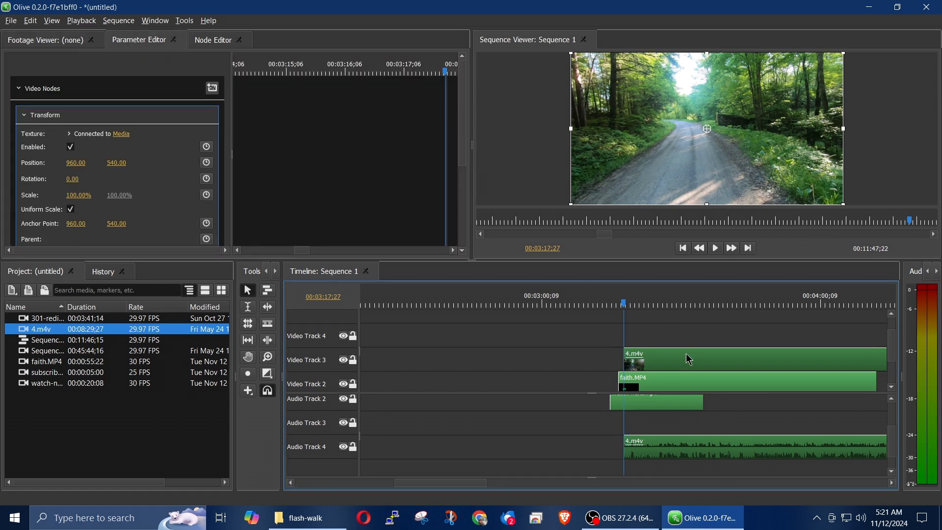
pyautogui.hscroll(2, 708, 356)
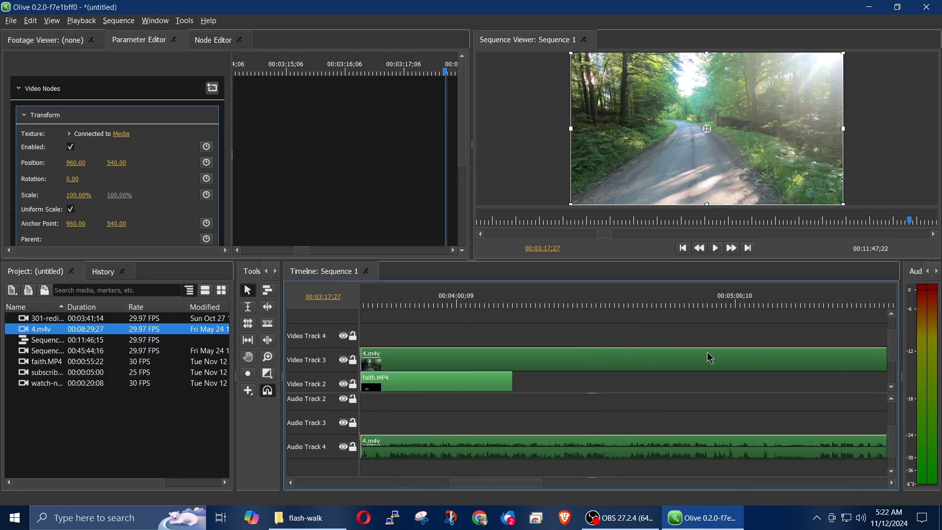
pyautogui.hscroll(-2, 708, 356)
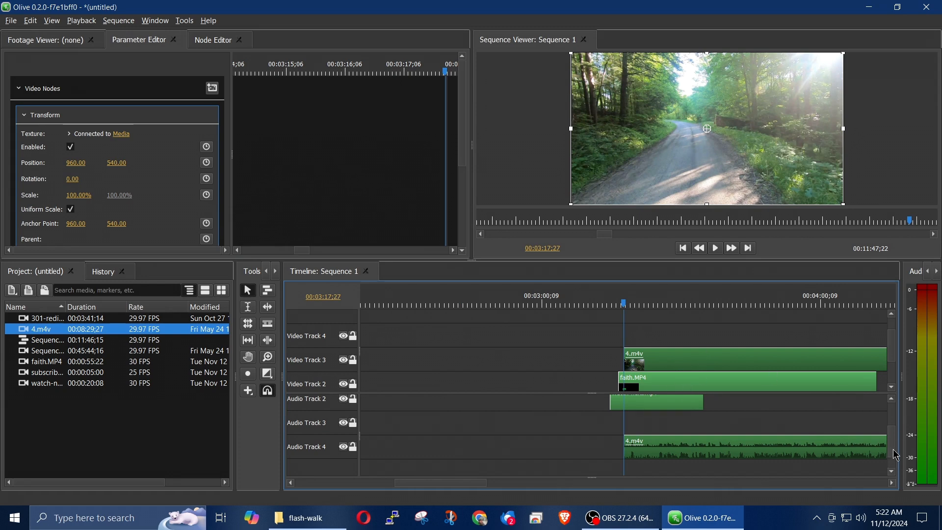
# - Unlink the 4.m4v video from its audio and delete its audio clip from Audio Track 4
pyautogui.moveTo(893, 451); pyautogui.dragTo(897, 465)
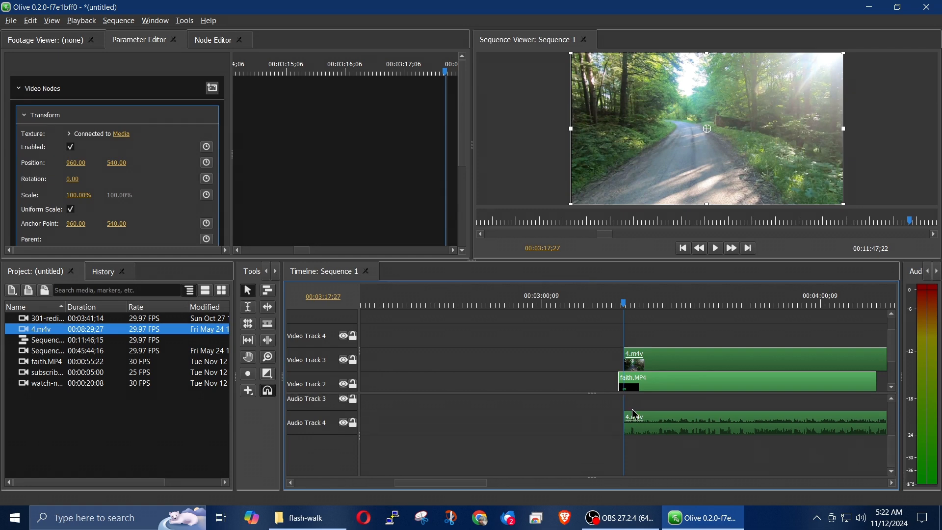
pyautogui.rightClick(687, 363)
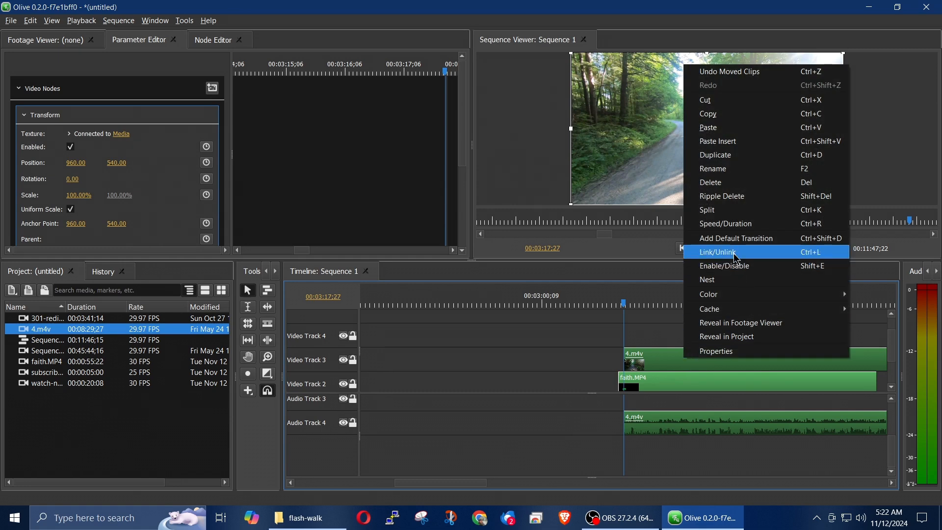
pyautogui.click(737, 251)
pyautogui.click(700, 456)
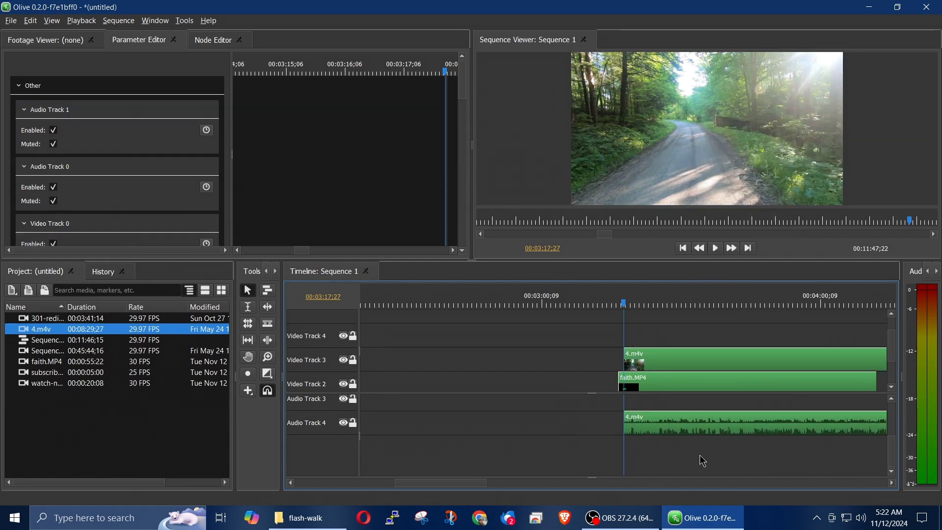
pyautogui.click(694, 431)
pyautogui.press('Delete')
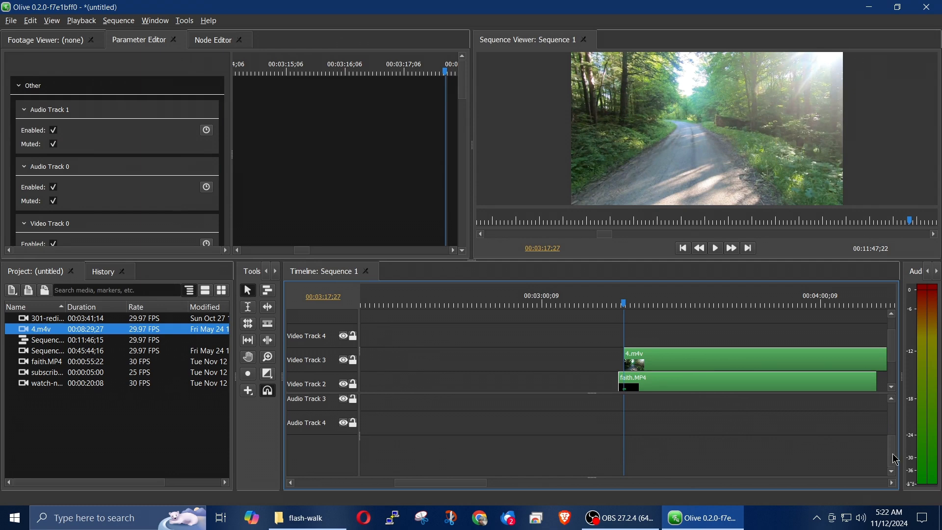
# - Check how the watch-next.mp4 end screen and its overlays appear just before and after 4.m4v starts
pyautogui.moveTo(896, 460); pyautogui.dragTo(899, 411)
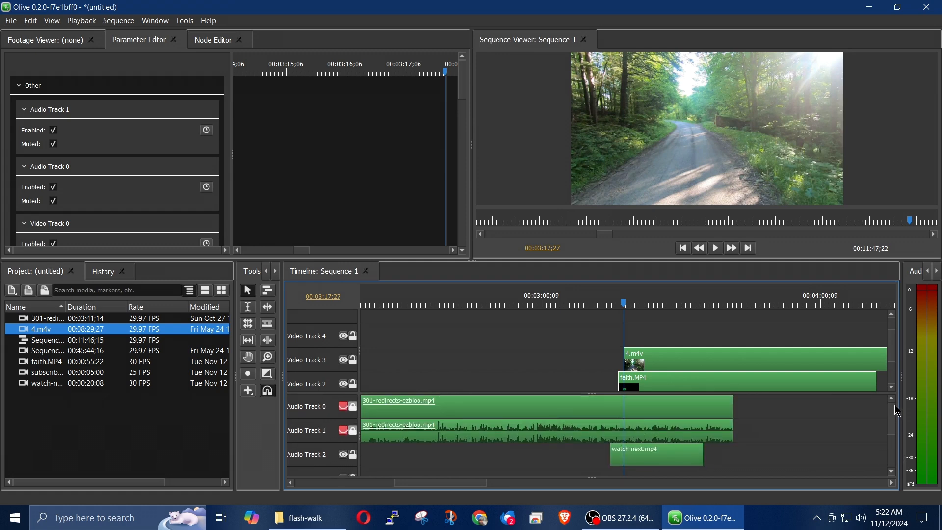
pyautogui.moveTo(888, 374)
pyautogui.mouseDown()
pyautogui.moveTo(888, 385)
pyautogui.moveTo(889, 365)
pyautogui.moveTo(889, 372)
pyautogui.mouseUp()
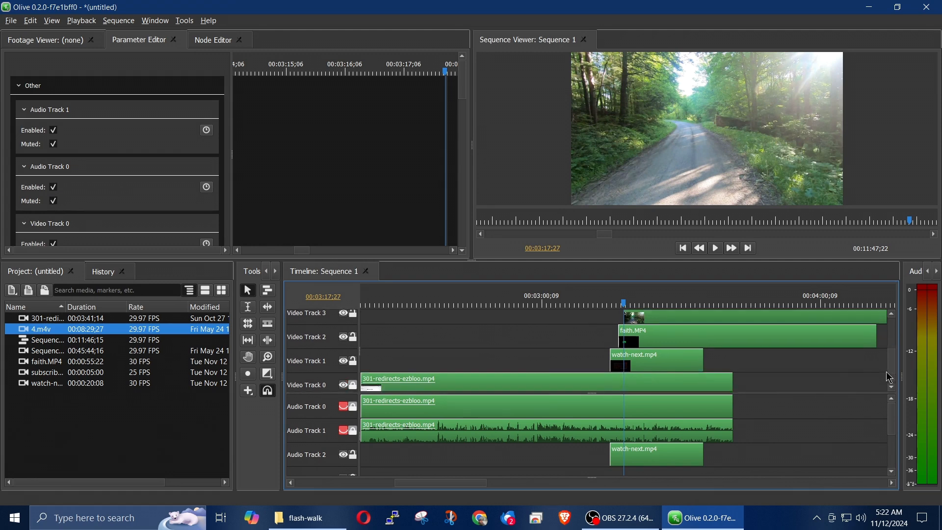
pyautogui.click(633, 359)
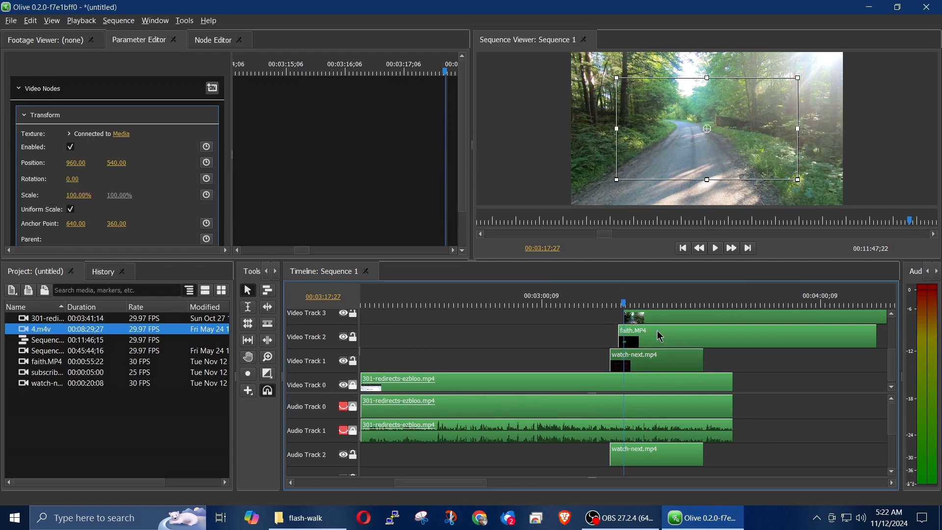
pyautogui.click(618, 304)
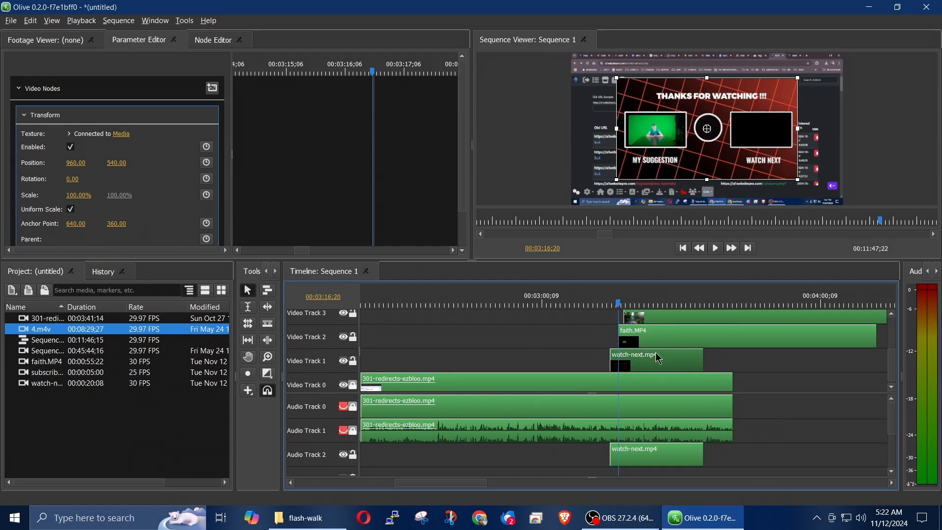
pyautogui.click(630, 302)
# - Scale the 4.m4v picture to 30%, 25% and finally 23%, and move it over the WATCH NEXT box at 1344, 540
pyautogui.click(654, 316)
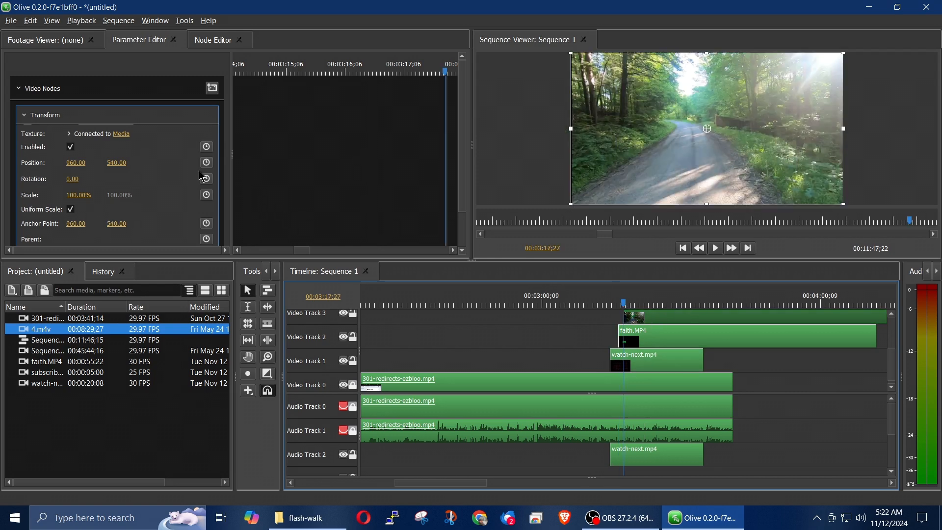
pyautogui.click(78, 196)
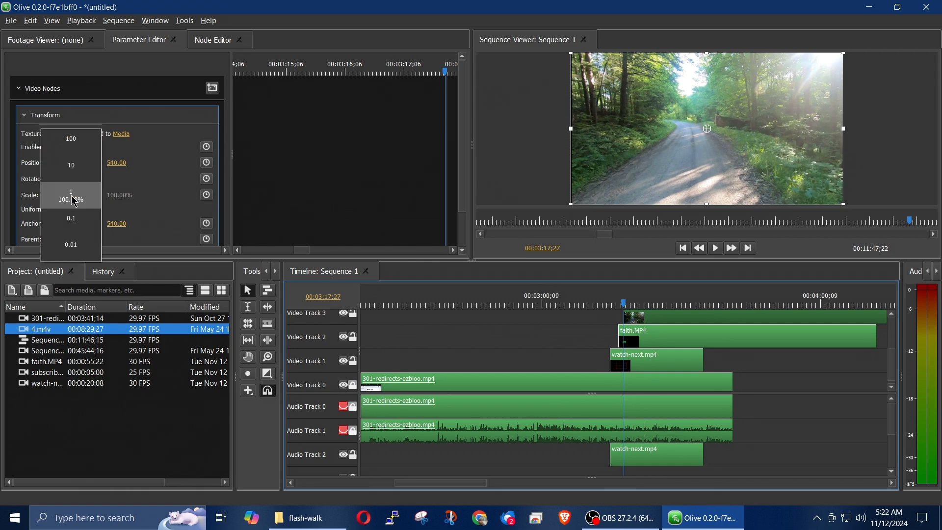
pyautogui.write('30')
pyautogui.press('Return')
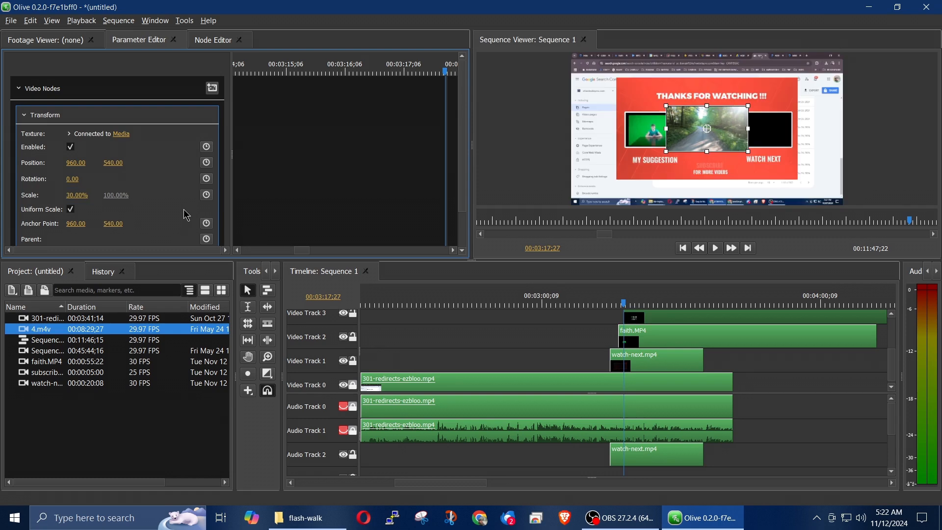
pyautogui.click(75, 199)
pyautogui.write('25')
pyautogui.press('Return')
pyautogui.click(74, 199)
pyautogui.write('23')
pyautogui.press('Return')
pyautogui.moveTo(697, 142); pyautogui.dragTo(748, 135)
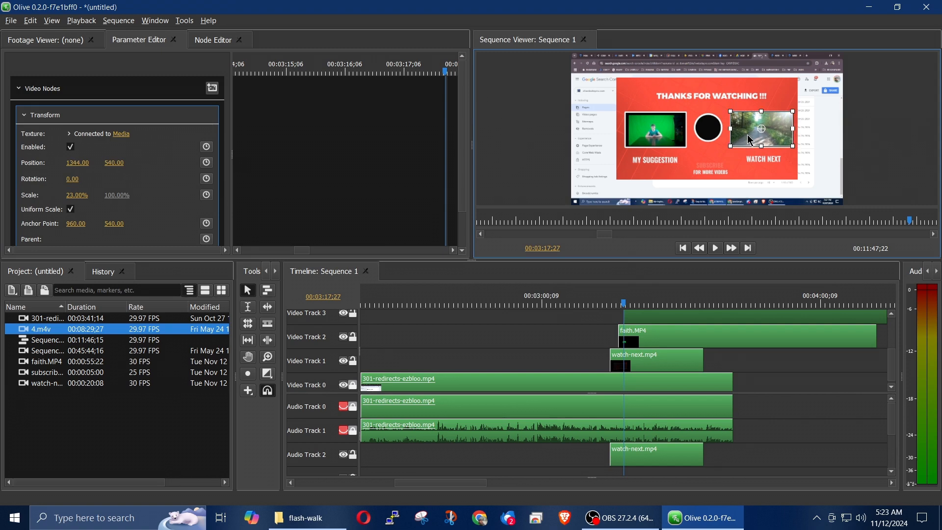
# - Reduce the 4.m4v scale to 21% and shift the picture slightly down within the WATCH NEXT box to 1341, 565
pyautogui.click(72, 201)
pyautogui.write('21')
pyautogui.press('Return')
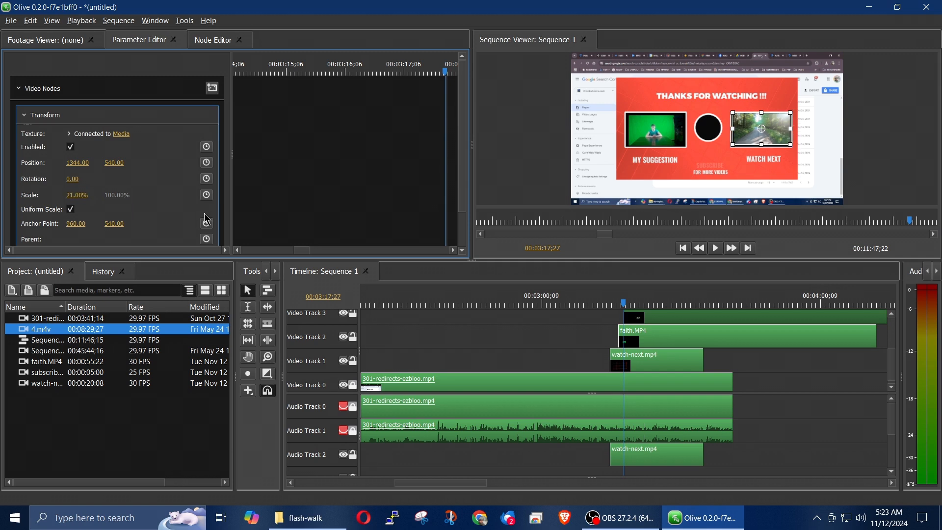
pyautogui.moveTo(771, 137); pyautogui.dragTo(774, 144)
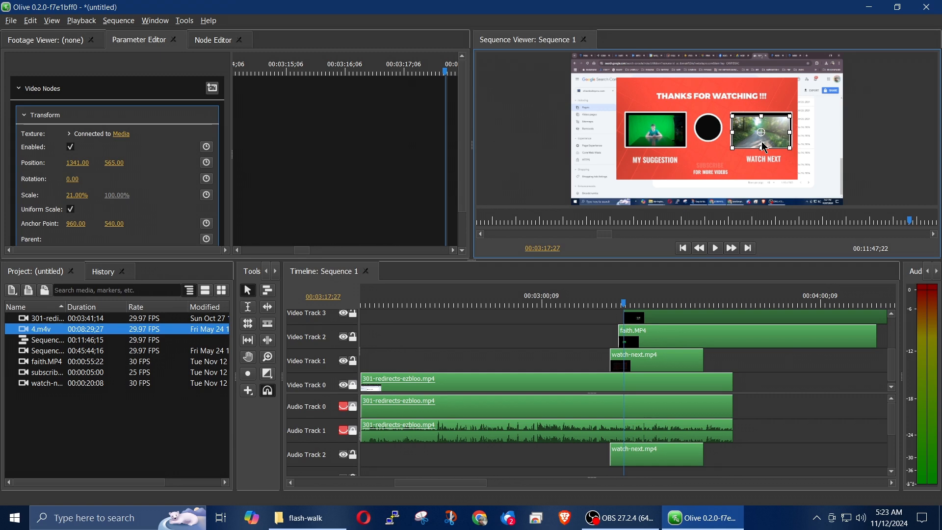
# - Try a horizontal position of 1325 for the 4.m4v picture, then set it back to 1341
pyautogui.click(79, 163)
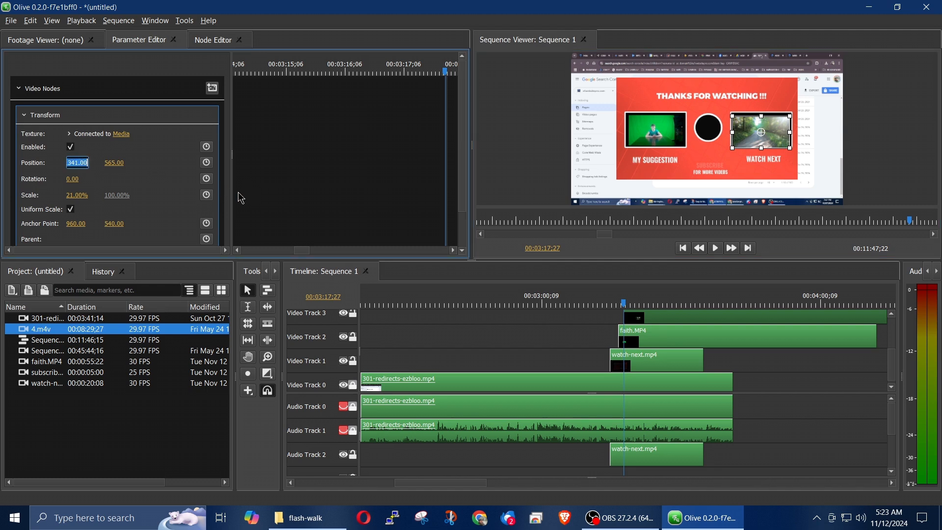
pyautogui.write('1325')
pyautogui.press('Return')
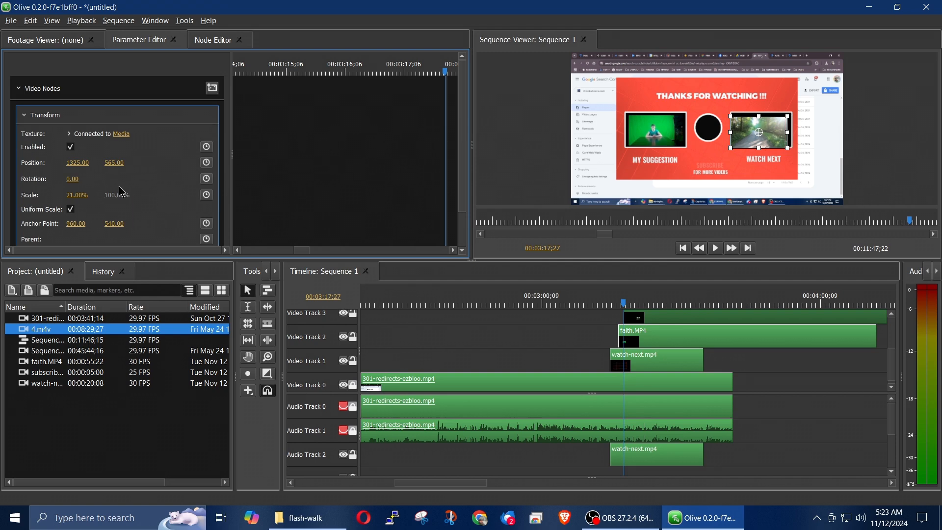
pyautogui.click(70, 163)
pyautogui.write('1341')
pyautogui.press('Return')
# - Set the vertical position of the 4.m4v picture to 555 and then to 545 to center it in the WATCH NEXT box
pyautogui.click(113, 163)
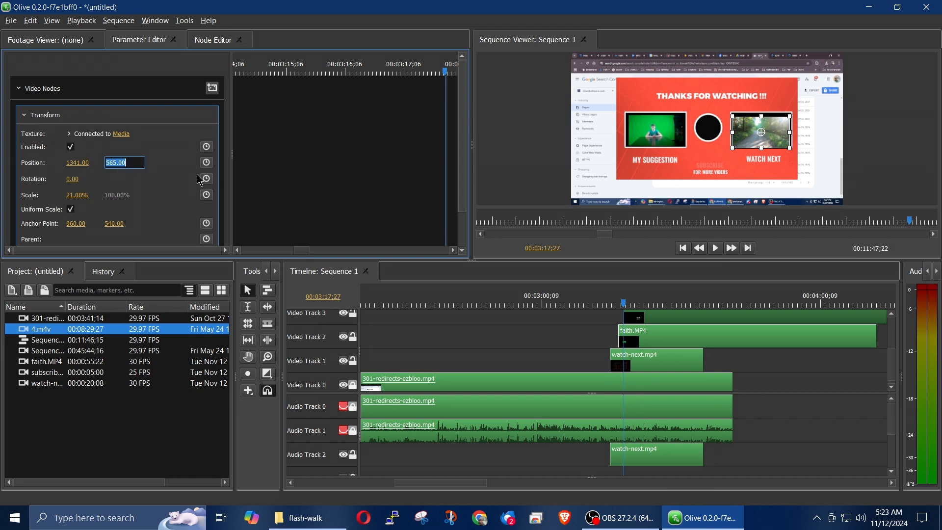
pyautogui.write('555')
pyautogui.press('Return')
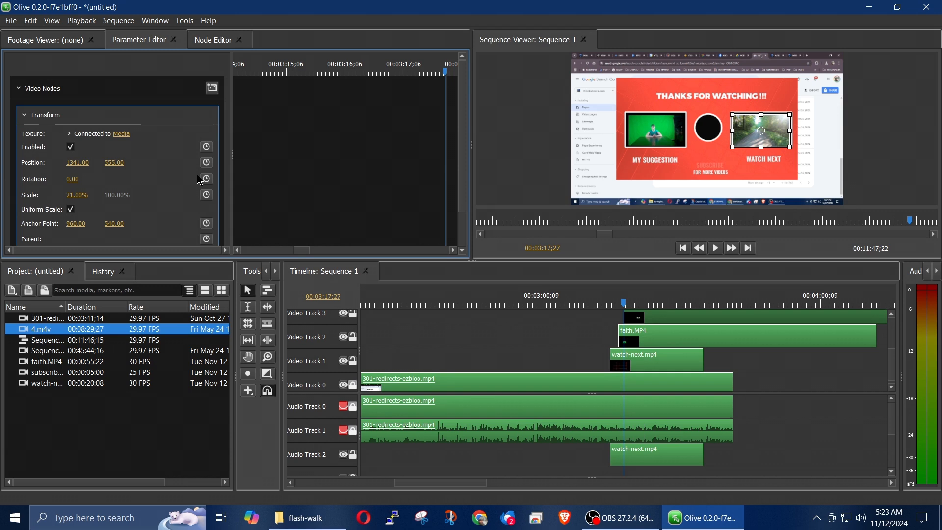
pyautogui.click(114, 163)
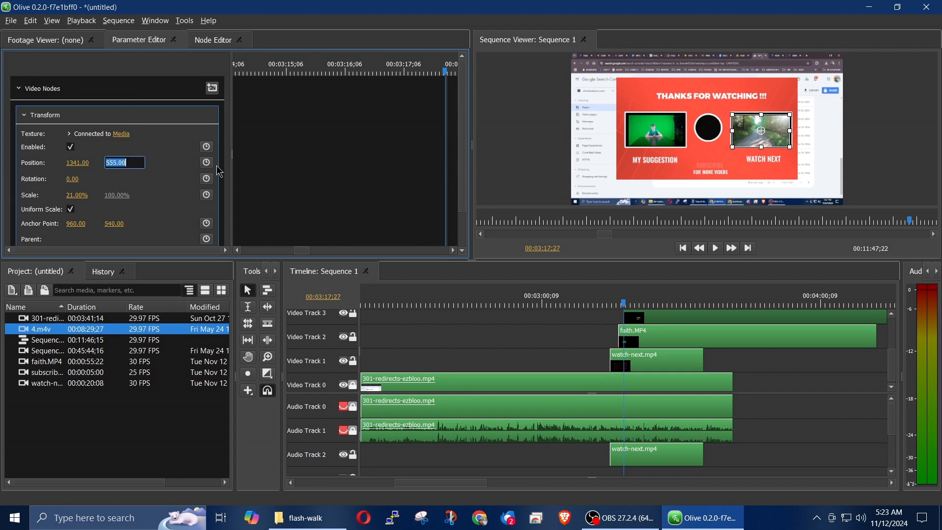
pyautogui.write('545')
pyautogui.press('Return')
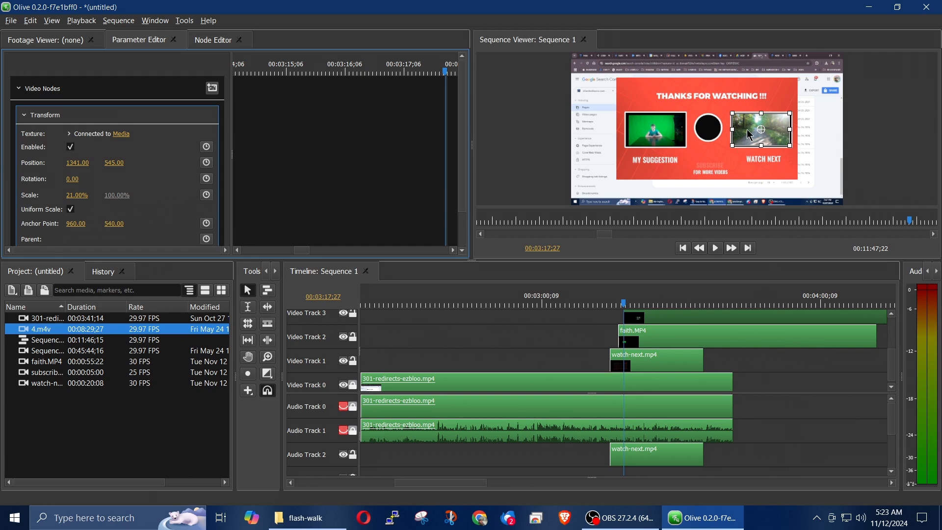
# - Play the end screen up to 00:03:21;05 and examine where the 4.m4v and faith.MP4 clips start on the timeline
pyautogui.click(610, 303)
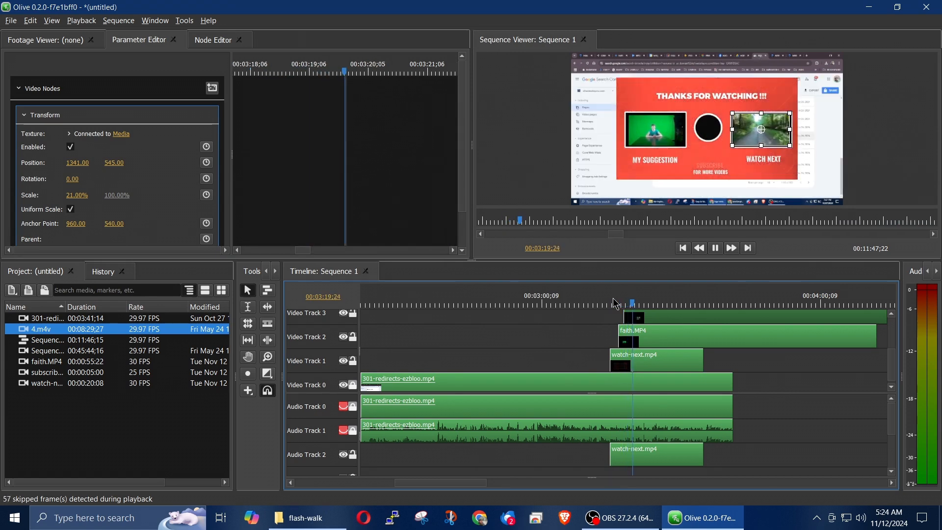
pyautogui.press('space')
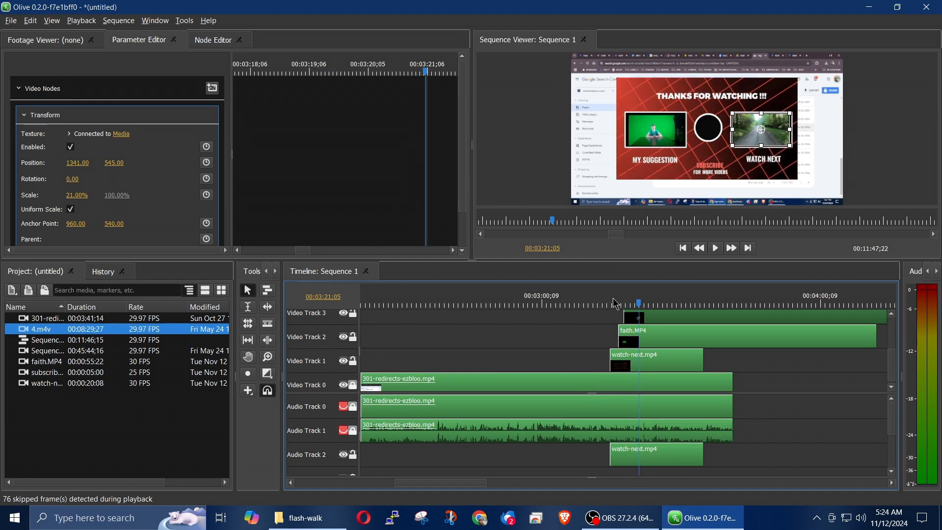
pyautogui.moveTo(893, 361); pyautogui.dragTo(898, 350)
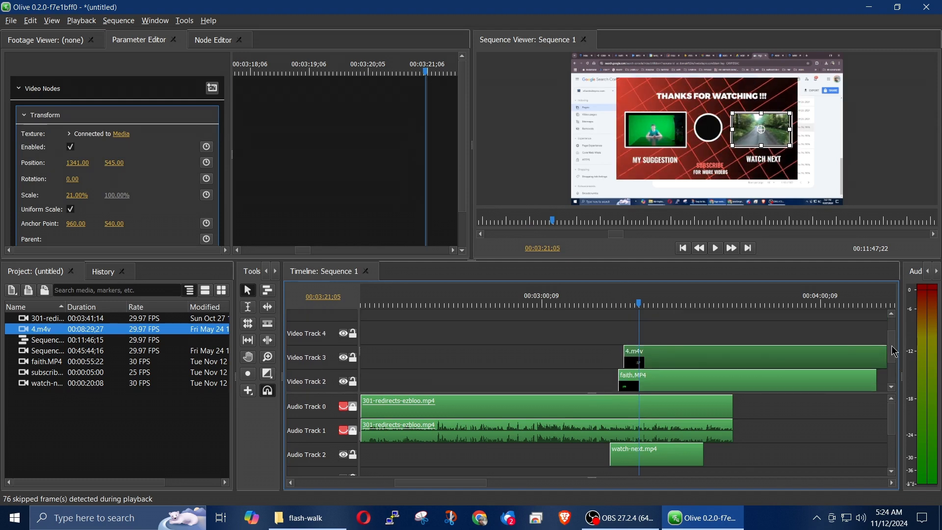
pyautogui.scroll(3, 621, 362)
pyautogui.scroll(4, 652, 366)
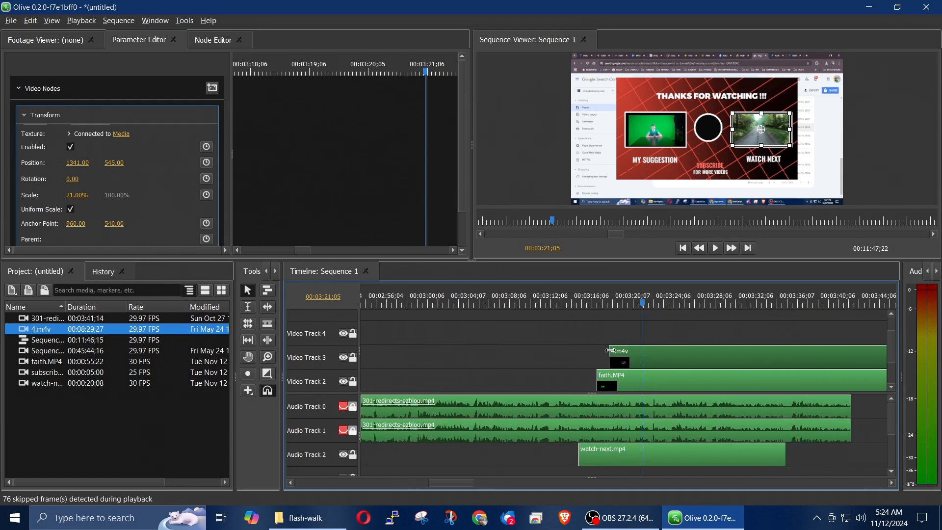
pyautogui.scroll(6, 611, 351)
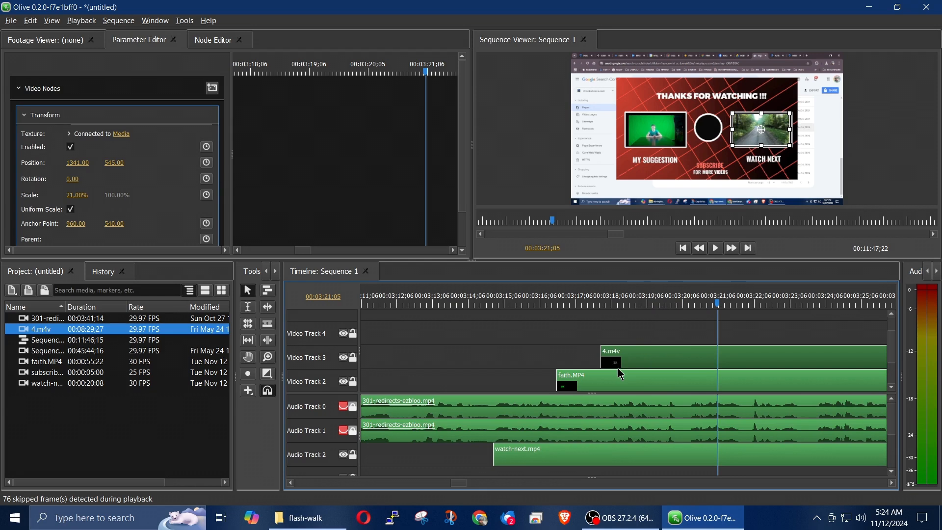
# - Align the start of the 4.m4v clip with the faith.MP4 clip and play the end screen from 00:03:15;03
pyautogui.moveTo(637, 355); pyautogui.dragTo(595, 358)
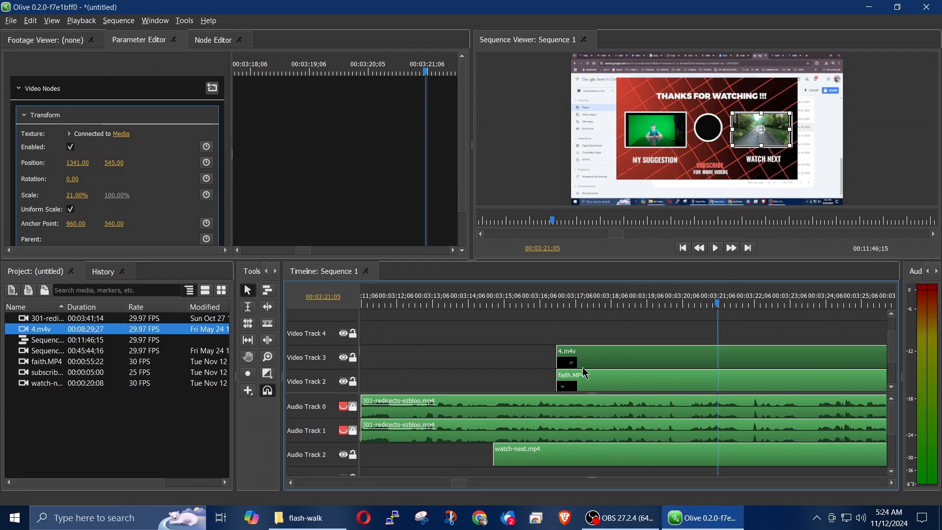
pyautogui.click(509, 302)
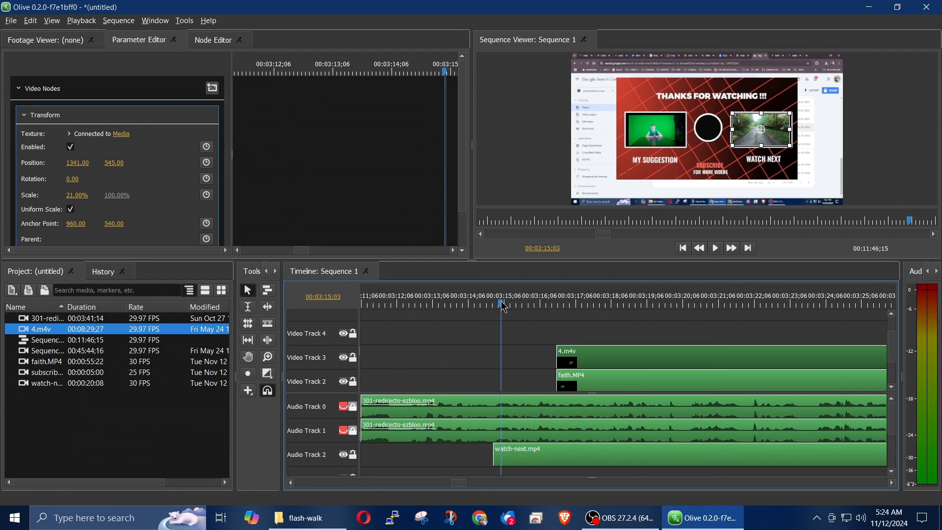
pyautogui.press('space')
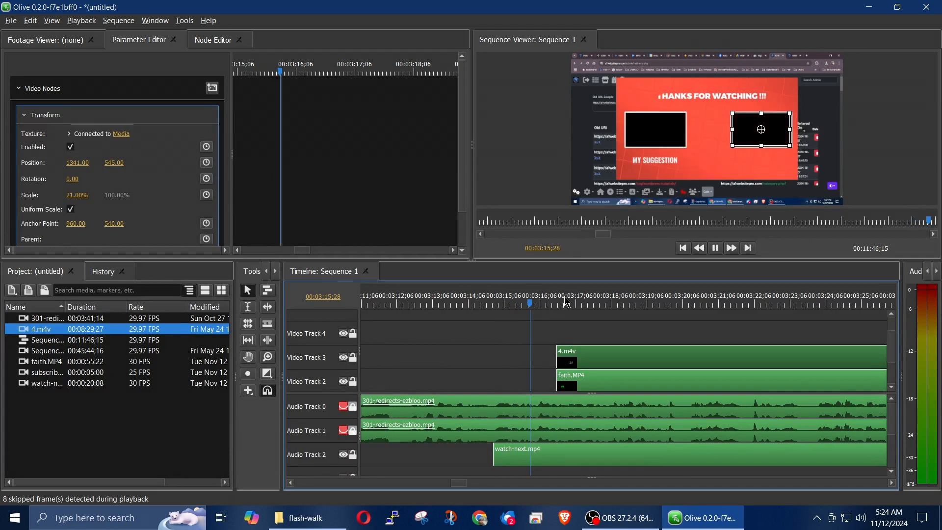
pyautogui.press('space')
# - Shift the faith.MP4 and 4.m4v clips earlier so both start at 00:03:15;28, and play that section to check the timing
pyautogui.moveTo(571, 389); pyautogui.dragTo(550, 392)
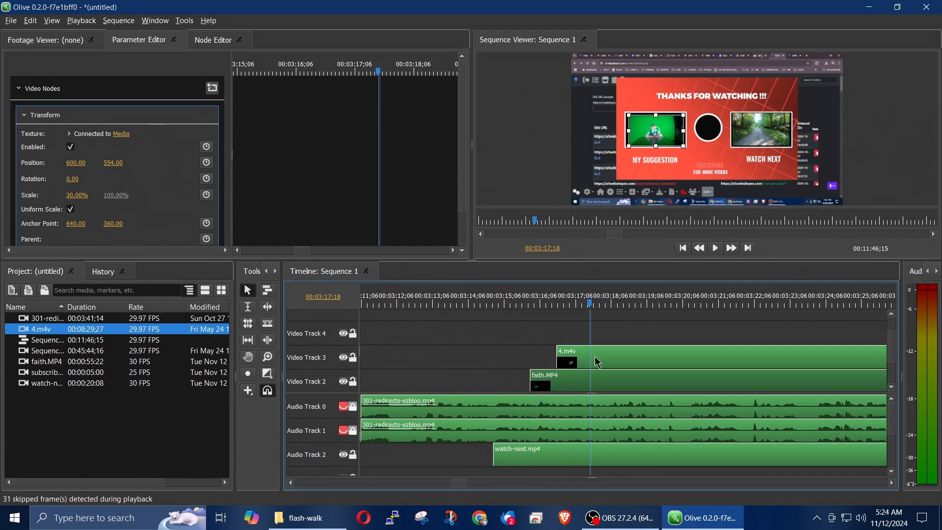
pyautogui.moveTo(592, 362); pyautogui.dragTo(566, 362)
pyautogui.click(527, 305)
pyautogui.press('space')
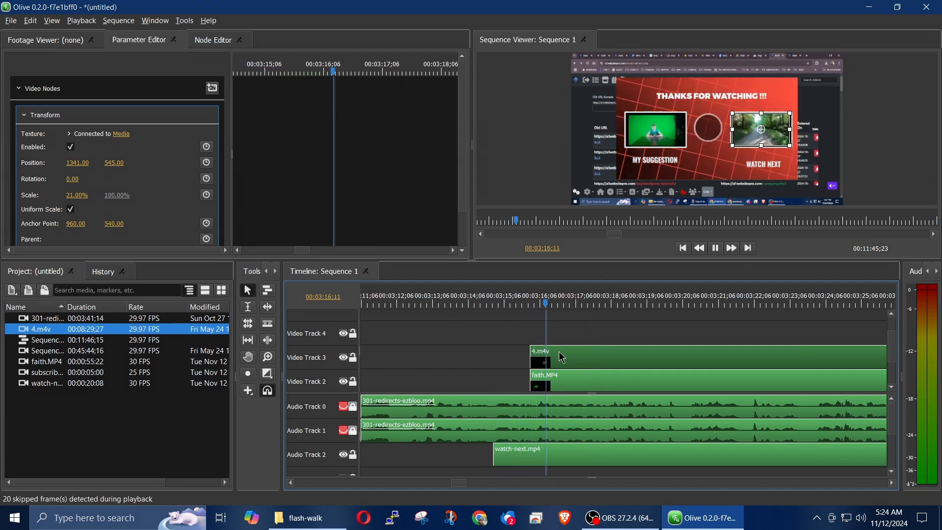
pyautogui.press('space')
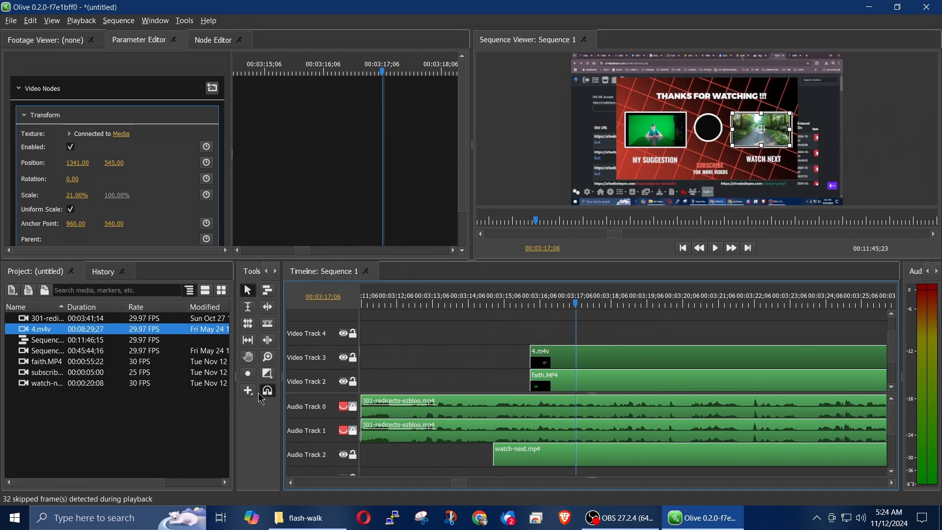
# - Try Dip To Color transitions at the start of the 4.m4v and faith.MP4 clips
pyautogui.click(269, 373)
pyautogui.moveTo(284, 383)
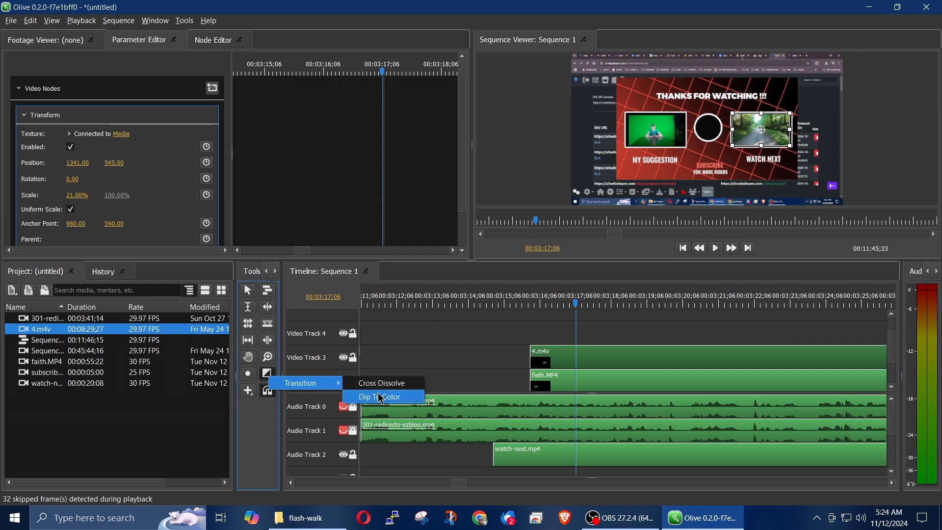
pyautogui.click(380, 397)
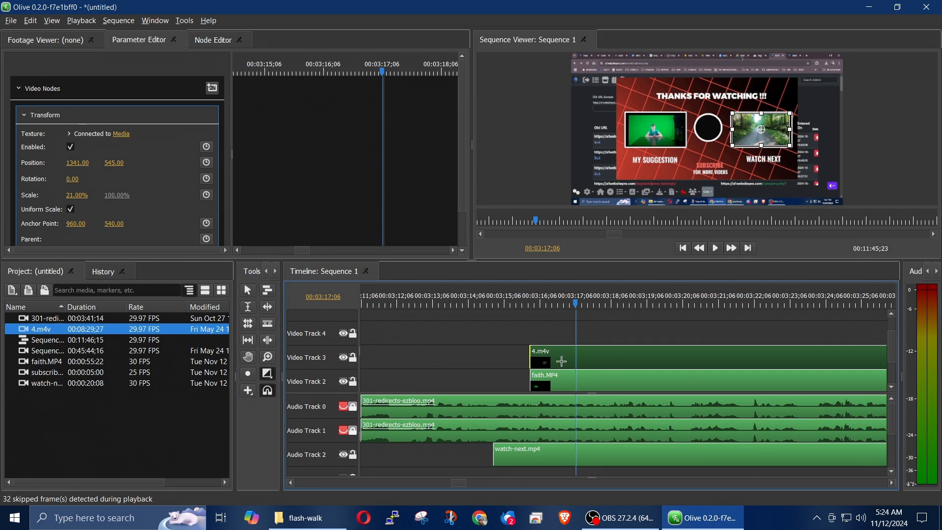
pyautogui.click(567, 361)
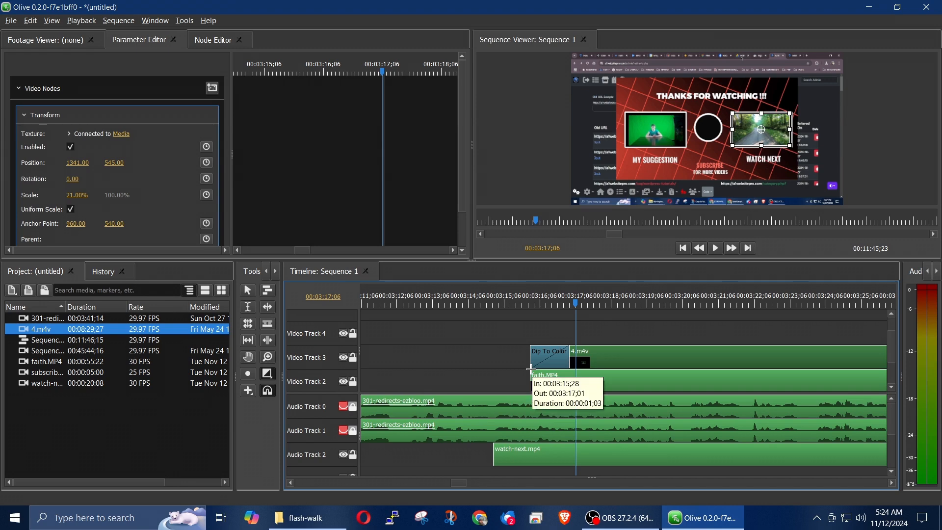
pyautogui.moveTo(534, 384); pyautogui.dragTo(572, 384)
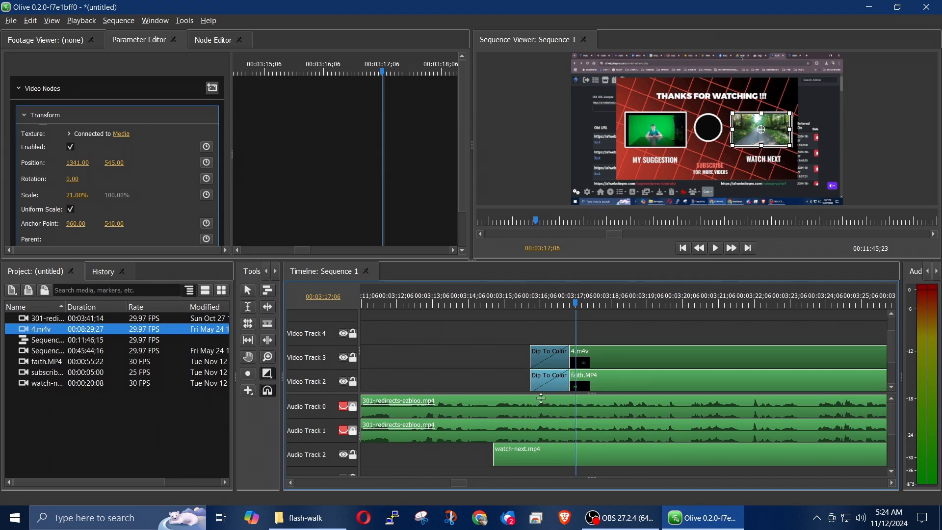
# - Play back the Dip To Color transitions and undo both of them
pyautogui.click(490, 302)
pyautogui.press('space')
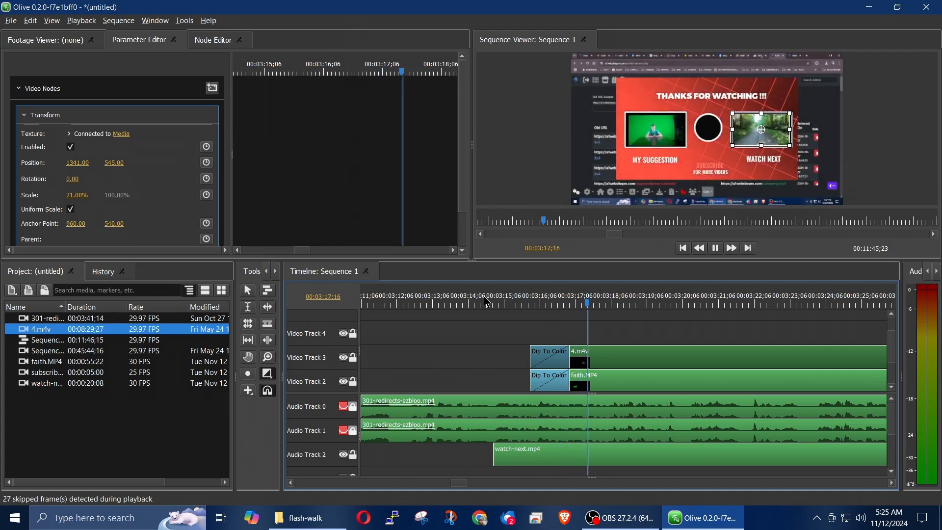
pyautogui.press('space')
pyautogui.hotkey('ctrl', 'z')
pyautogui.hotkey('ctrl', 'z')
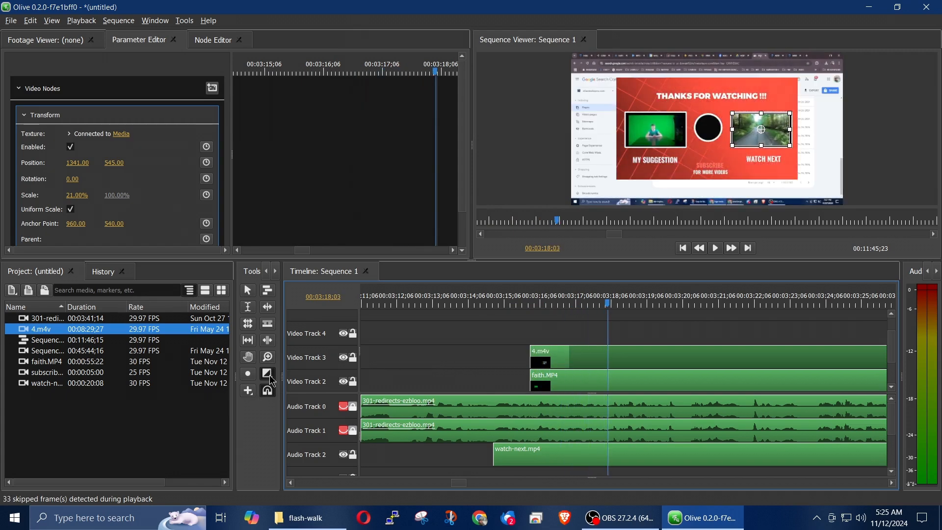
# - Add Cross Dissolve transitions at the start of the 4.m4v, faith.MP4 and watch-next.mp4 clips, and play the result from 00:03:14;16
pyautogui.click(269, 376)
pyautogui.moveTo(322, 382)
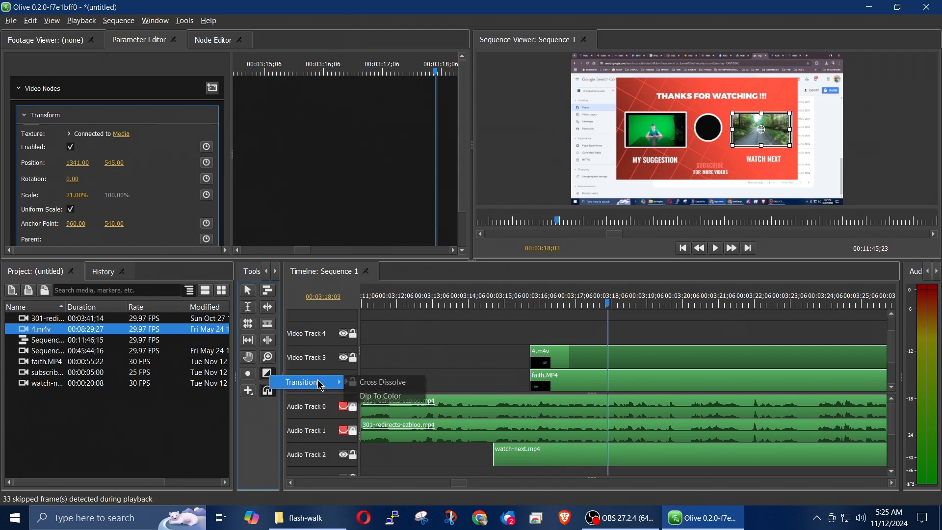
pyautogui.click(394, 392)
pyautogui.moveTo(535, 351); pyautogui.dragTo(575, 380)
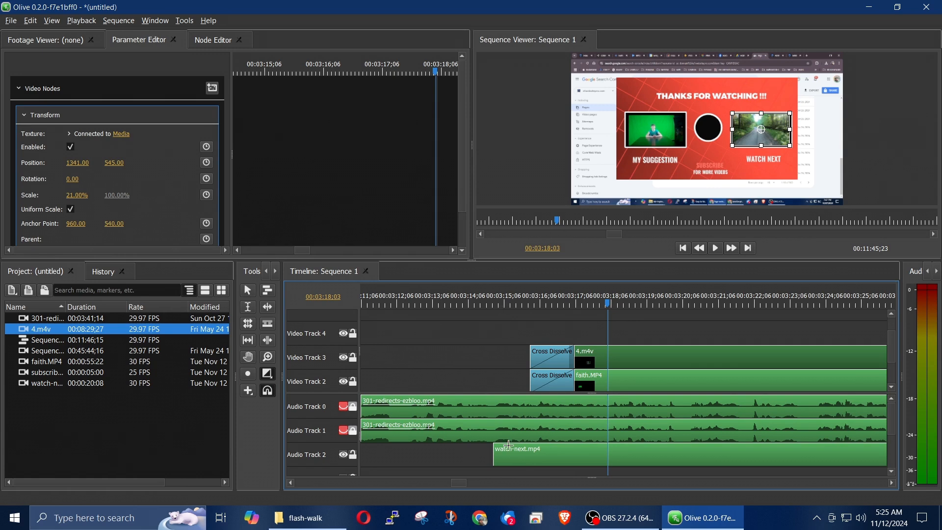
pyautogui.moveTo(509, 456); pyautogui.dragTo(517, 455)
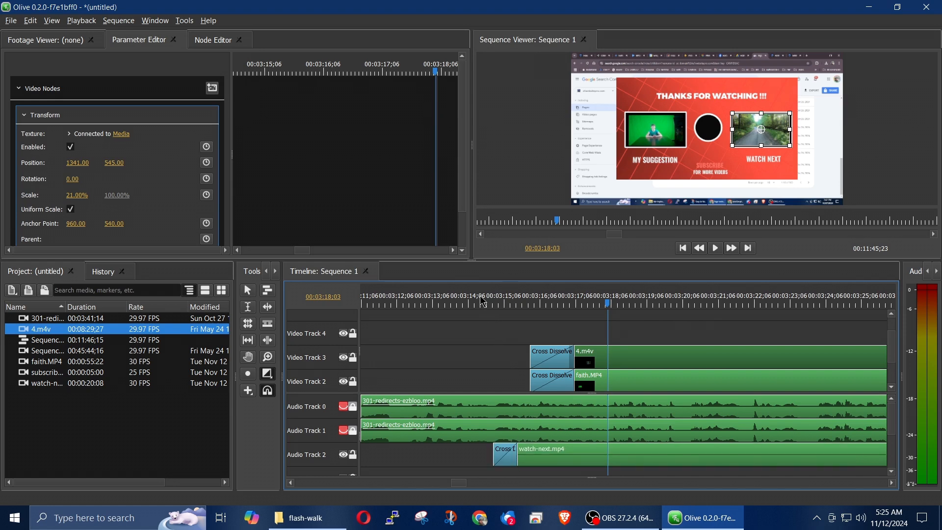
pyautogui.click(484, 301)
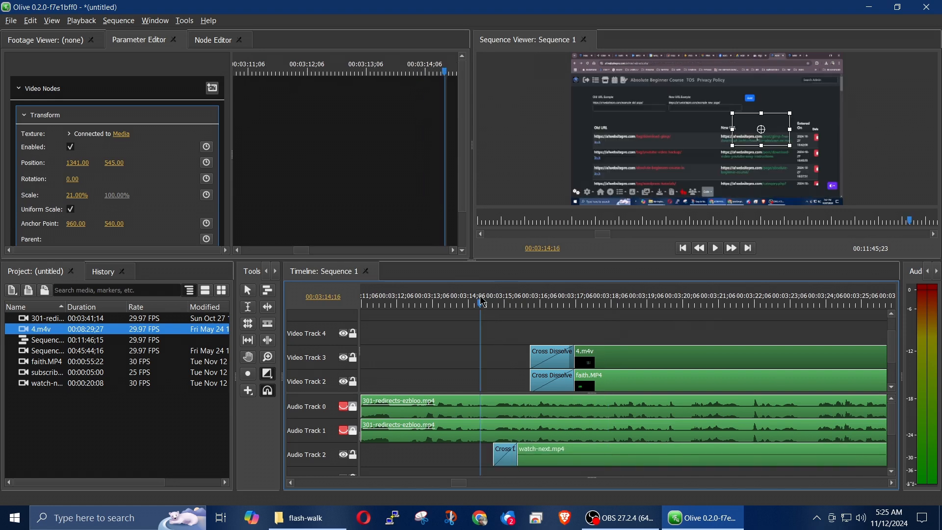
pyautogui.press('space')
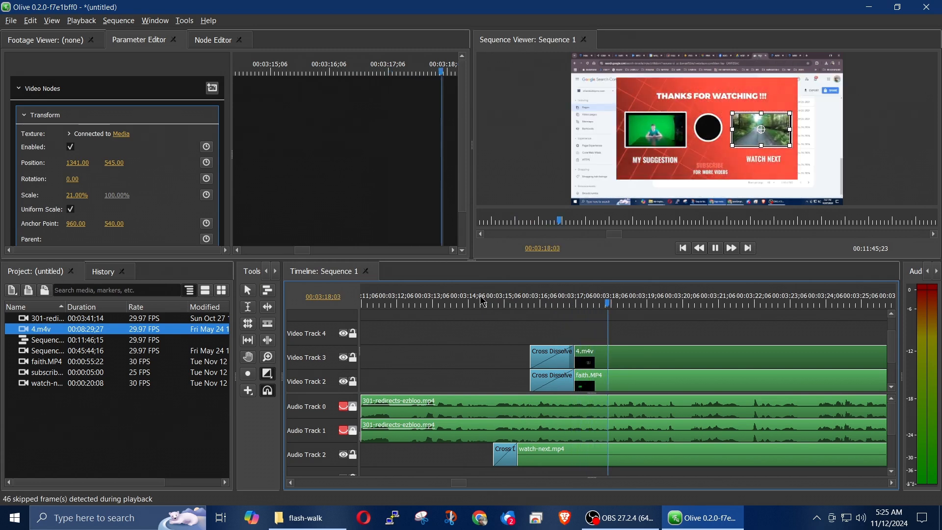
pyautogui.press('space')
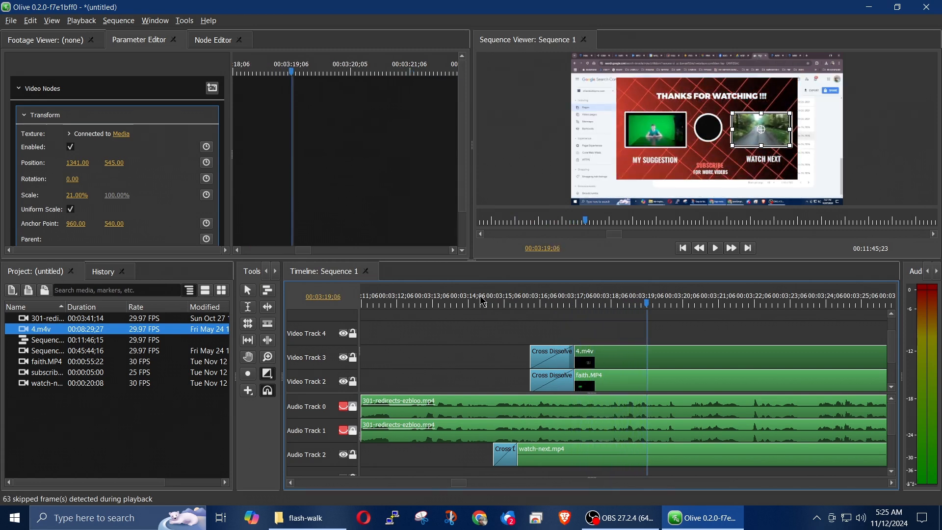
# - Import the bg-for-max PNG logo from the A1WEBSITEPRO folder in Pictures into the project
pyautogui.click(304, 518)
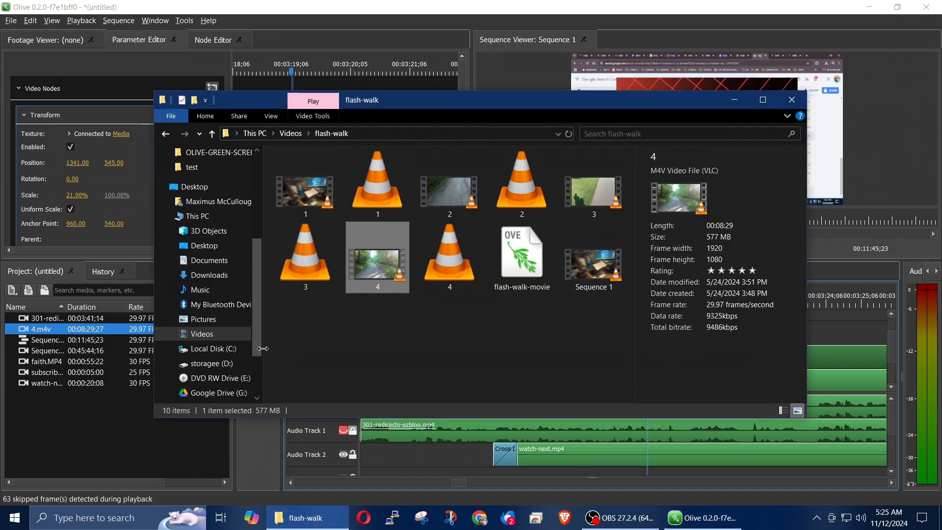
pyautogui.click(203, 319)
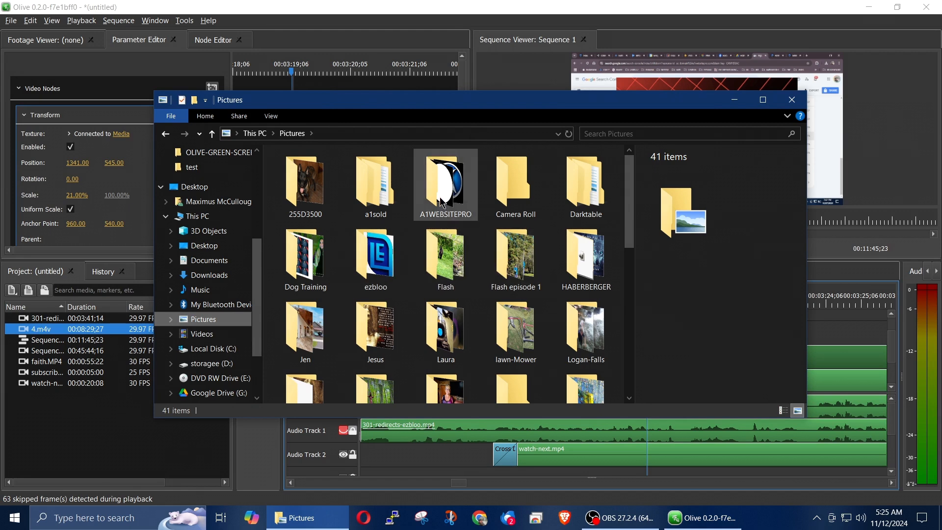
pyautogui.doubleClick(443, 201)
pyautogui.click(452, 277)
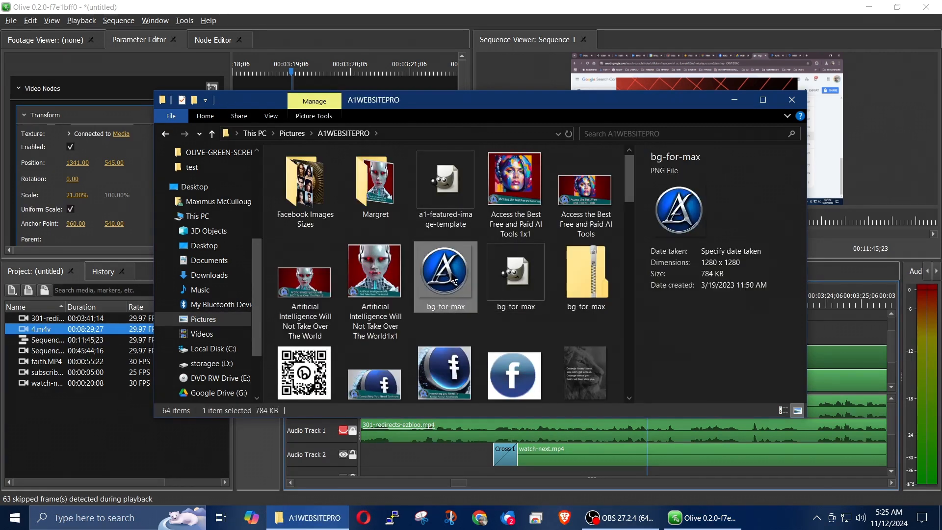
pyautogui.moveTo(452, 278); pyautogui.dragTo(74, 439)
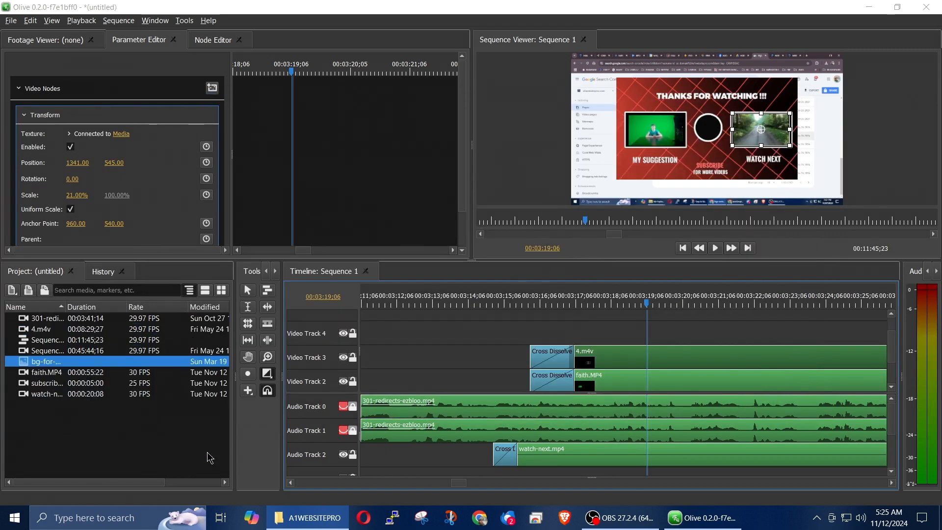
# - Place bg-for-max.png on Video Track 4 and align its start with the Cross Dissolve of the 4.m4v clip
pyautogui.moveTo(299, 521)
pyautogui.click(27, 365)
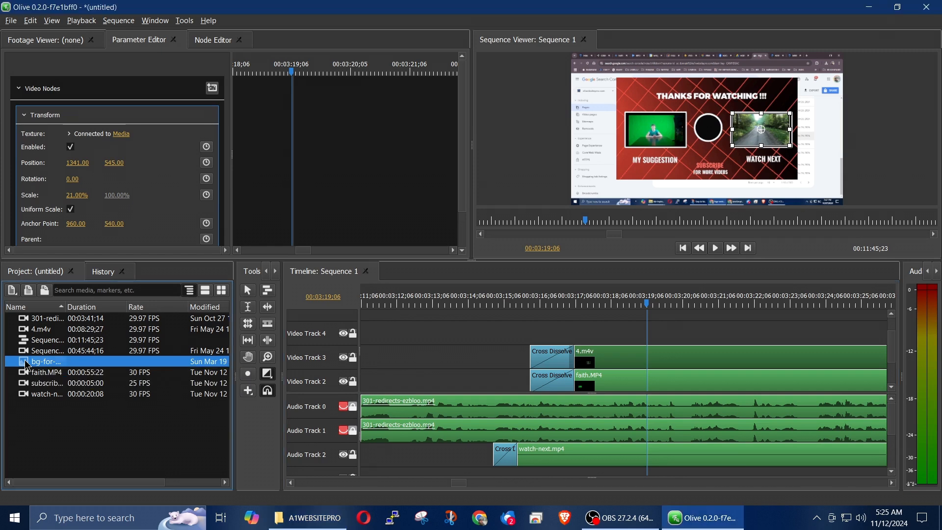
pyautogui.moveTo(27, 366); pyautogui.dragTo(642, 328)
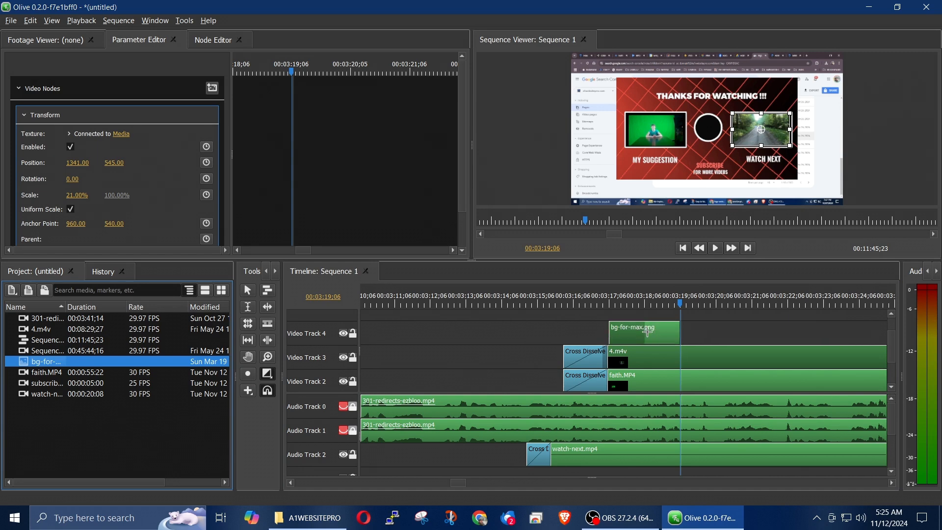
pyautogui.click(248, 290)
pyautogui.moveTo(642, 337); pyautogui.dragTo(596, 338)
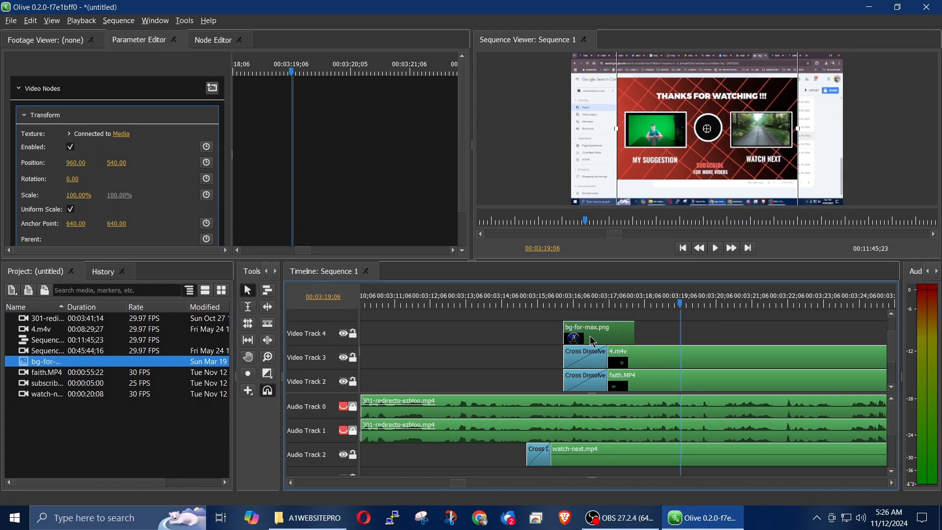
# - Extend the end of the bg-for-max.png clip on Video Track 4 to about 00:03:31
pyautogui.click(589, 303)
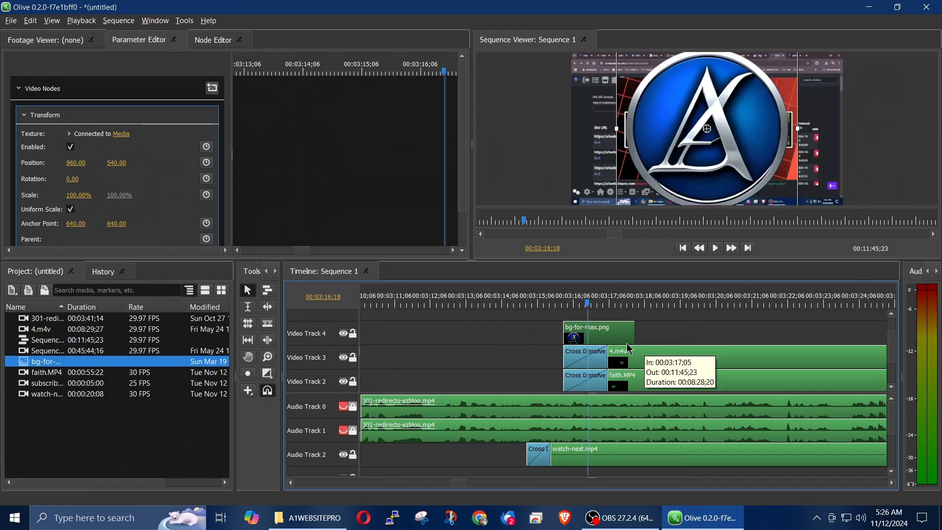
pyautogui.scroll(-3, 698, 313)
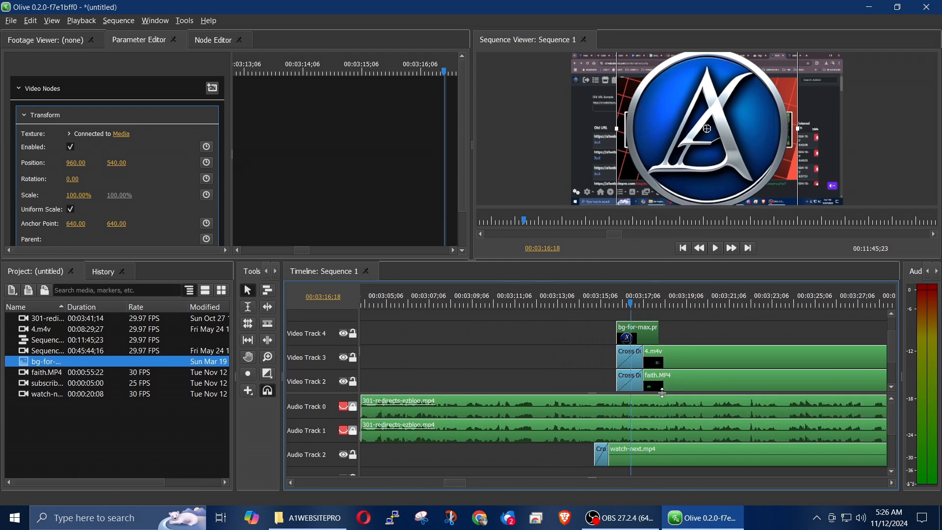
pyautogui.moveTo(658, 332); pyautogui.dragTo(751, 345)
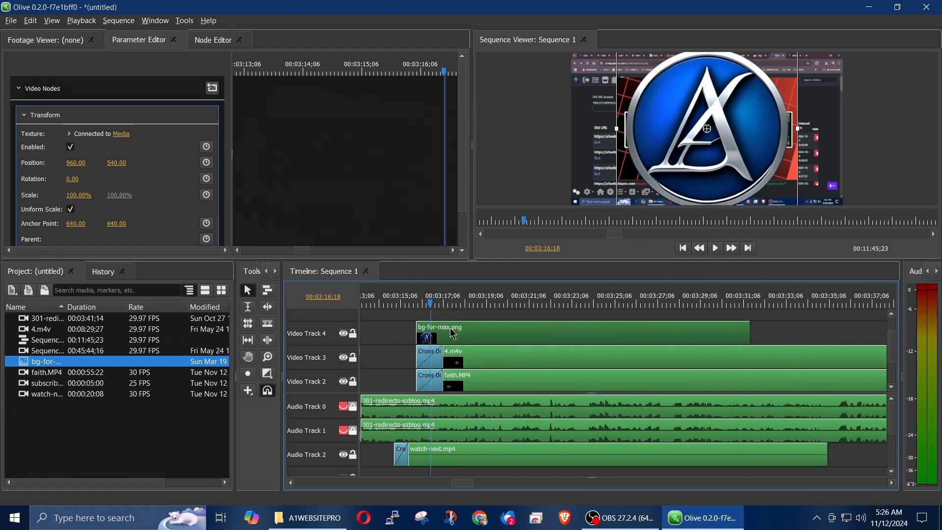
# - Preview the logo at 00:03:18;29 and set the bg-for-max.png scale to 10% and then to 15%
pyautogui.click(482, 304)
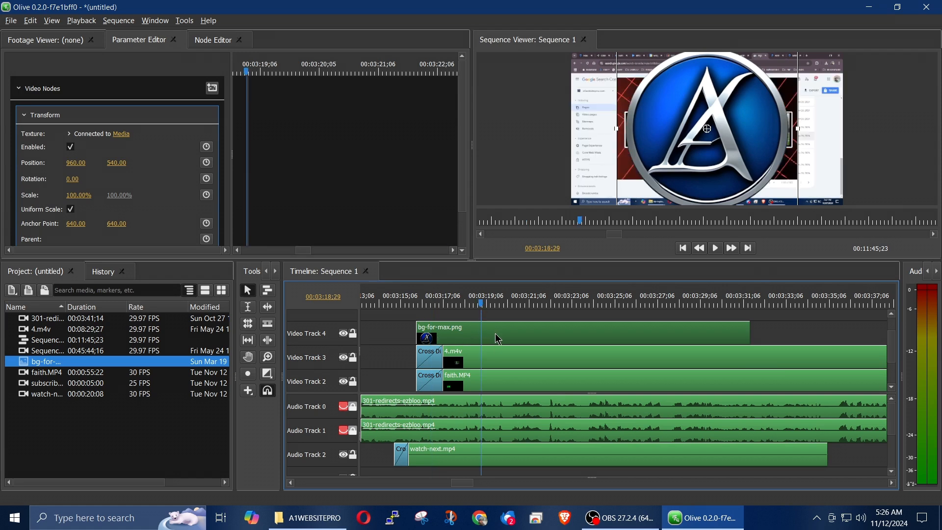
pyautogui.click(73, 195)
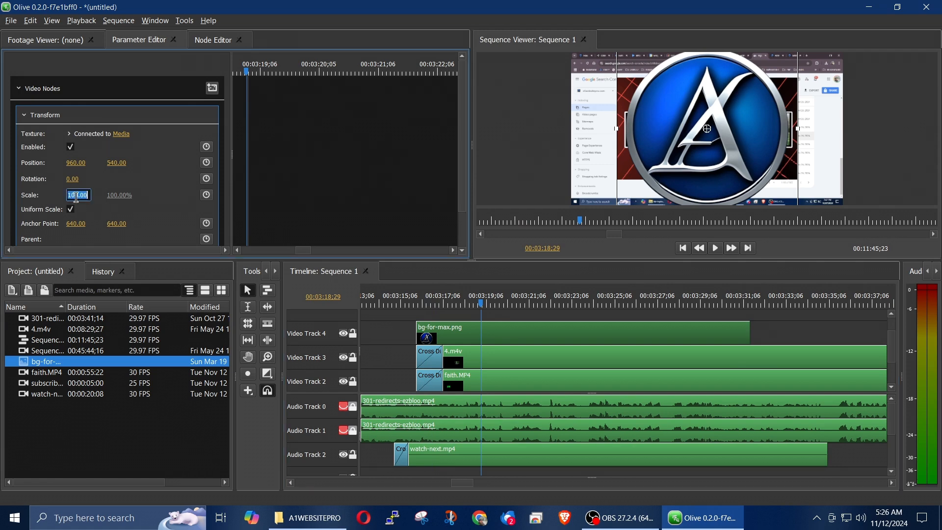
pyautogui.write('10')
pyautogui.press('Return')
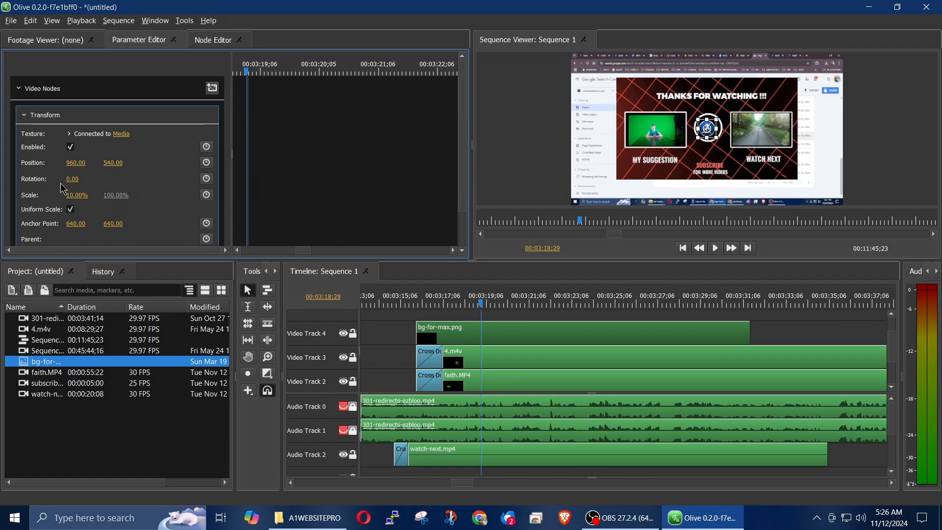
pyautogui.click(80, 195)
pyautogui.write('15')
pyautogui.press('Return')
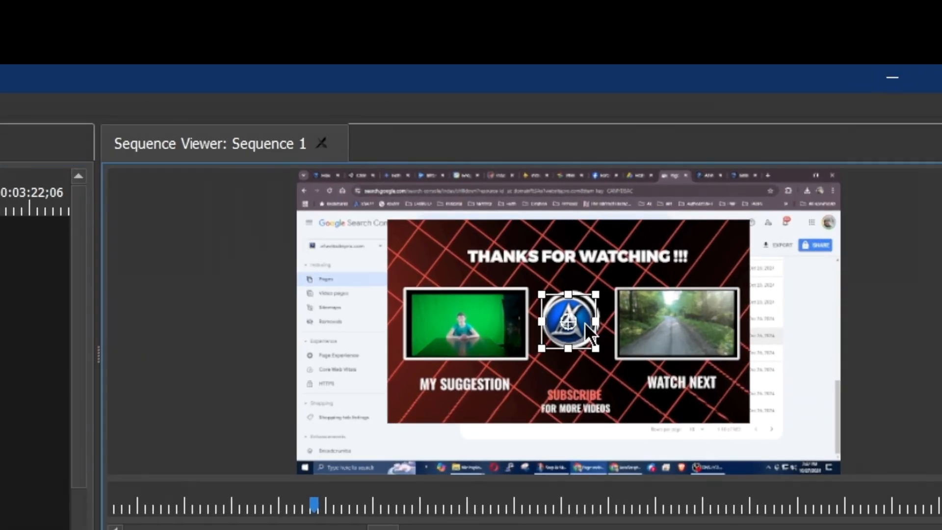
# - Move the bg-for-max.png logo freehand into the template's centre circle at about 964, 523, with the sequence viewer enlarged
pyautogui.moveTo(585, 323)
pyautogui.mouseDown()
pyautogui.moveTo(594, 320)
pyautogui.moveTo(584, 317)
pyautogui.mouseUp()
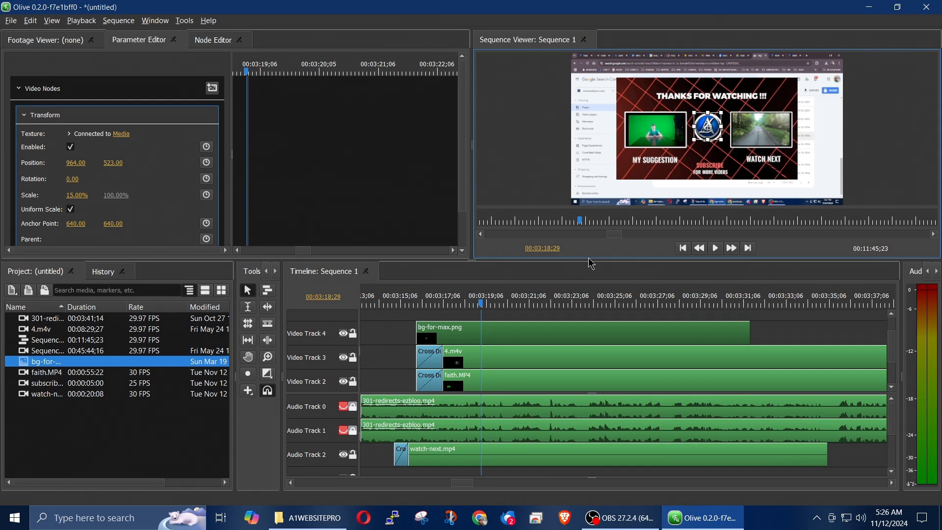
pyautogui.moveTo(578, 260); pyautogui.dragTo(570, 331)
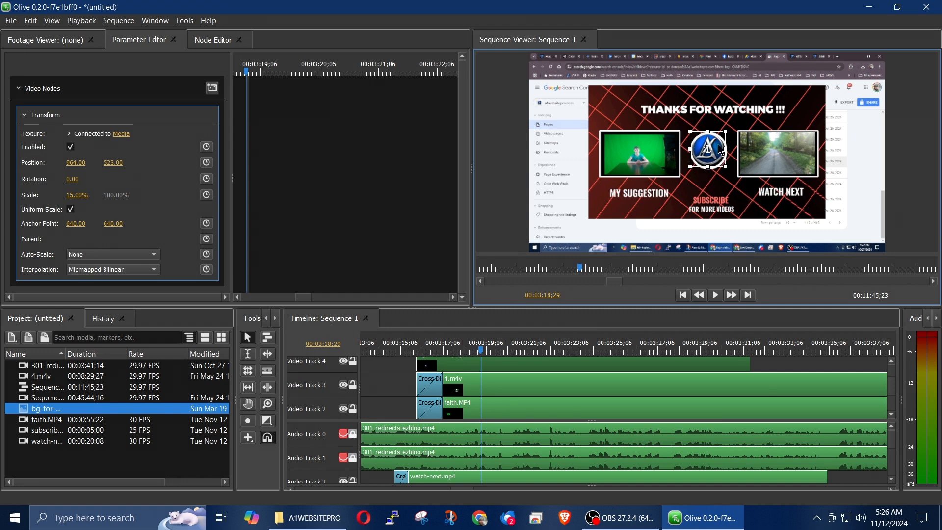
pyautogui.moveTo(715, 153); pyautogui.dragTo(721, 161)
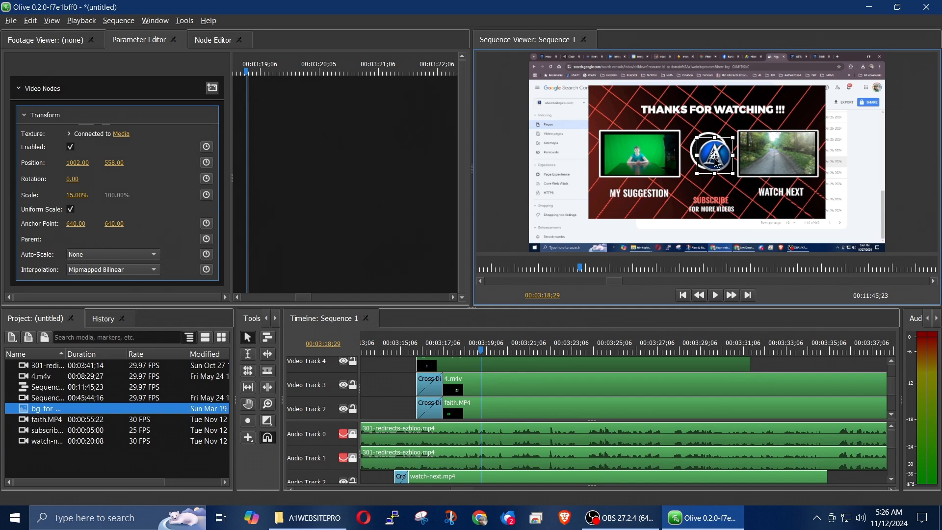
pyautogui.hotkey('ctrl', 'z')
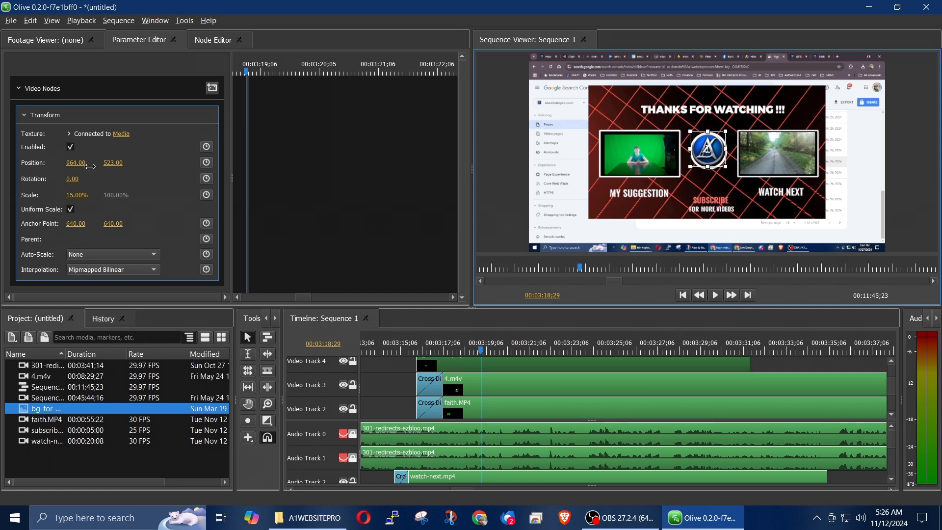
# - Try vertical position values of 530, 550 and 540 for the bg-for-max.png logo
pyautogui.click(117, 163)
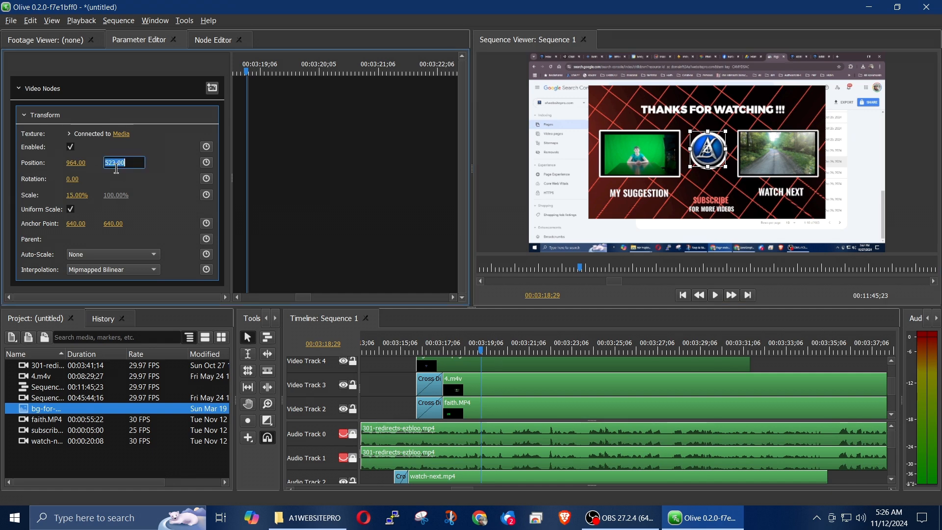
pyautogui.write('530')
pyautogui.press('Return')
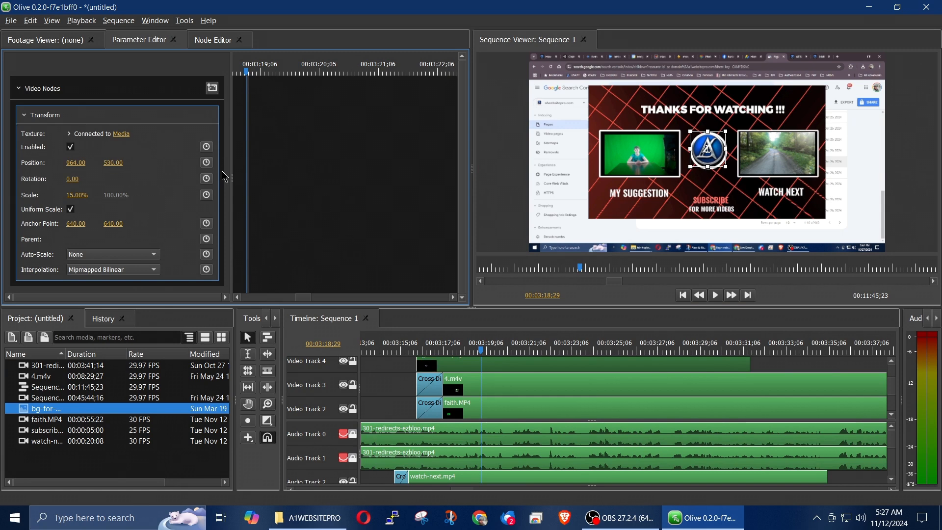
pyautogui.click(114, 166)
pyautogui.write('550')
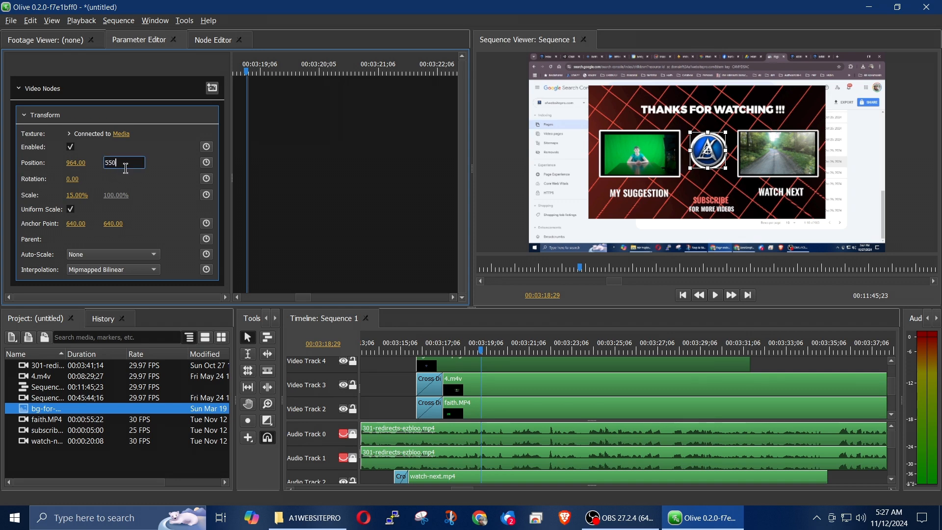
pyautogui.press('Return')
pyautogui.click(118, 165)
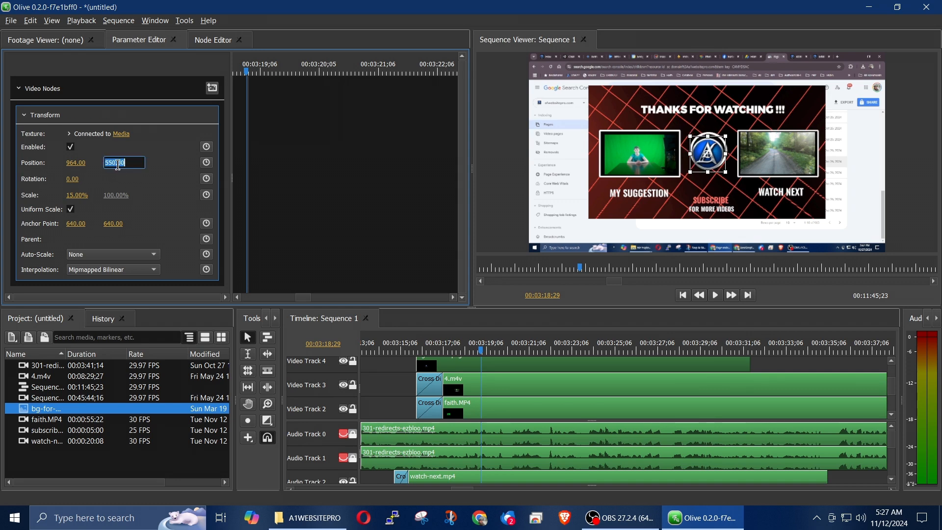
pyautogui.write('540')
pyautogui.press('Return')
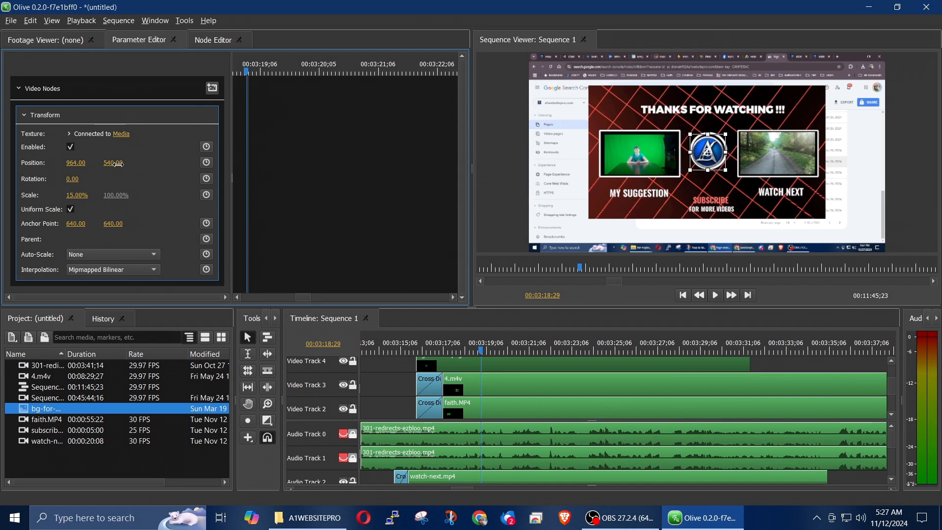
# - Set the logo's vertical position to 535, and its horizontal position to 974 and finally 969
pyautogui.click(119, 164)
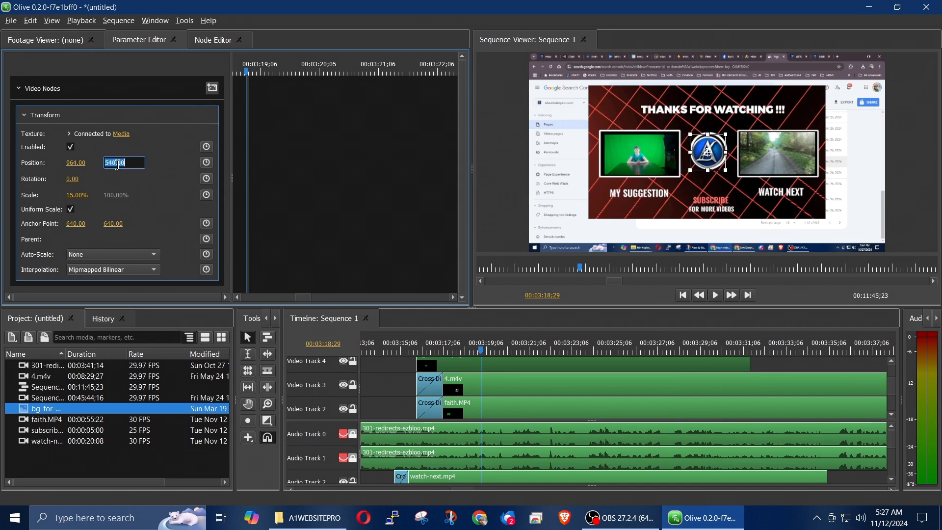
pyautogui.write('535')
pyautogui.press('Return')
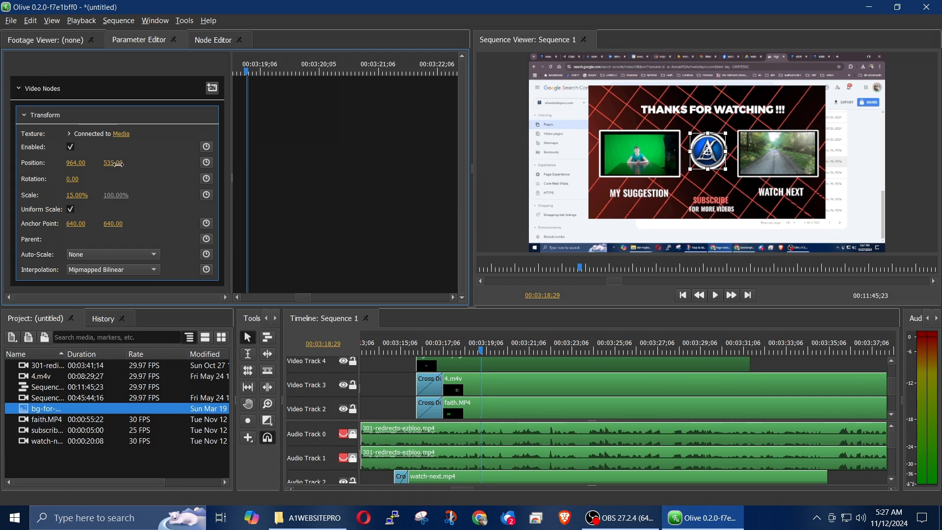
pyautogui.click(73, 162)
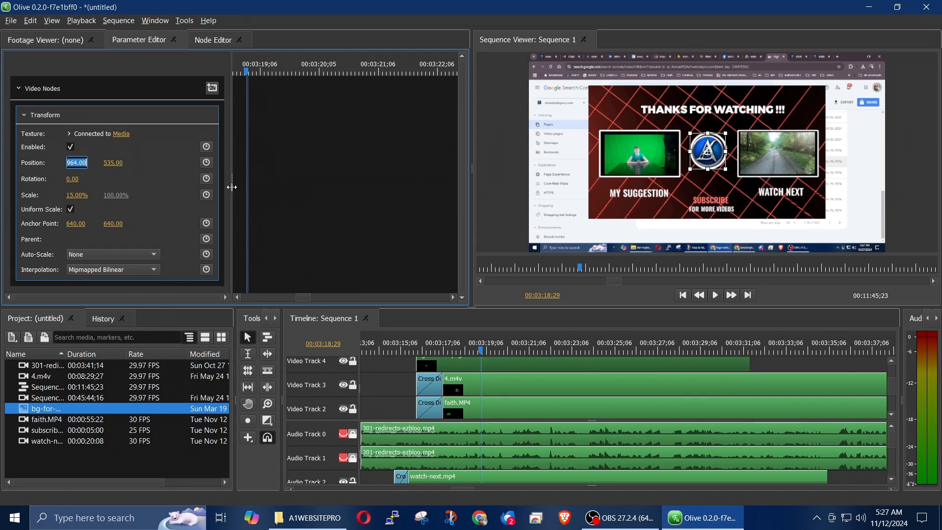
pyautogui.write('974')
pyautogui.press('Return')
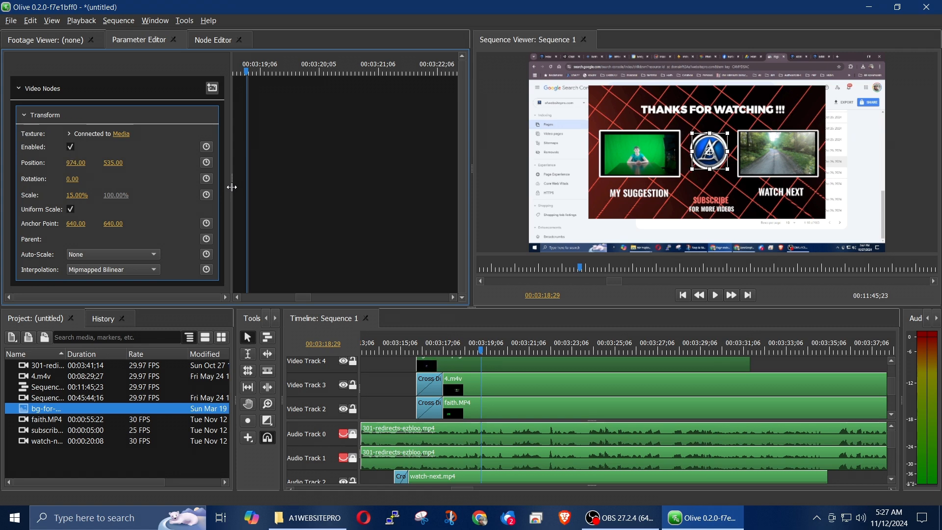
pyautogui.click(76, 163)
pyautogui.write('969')
pyautogui.press('Return')
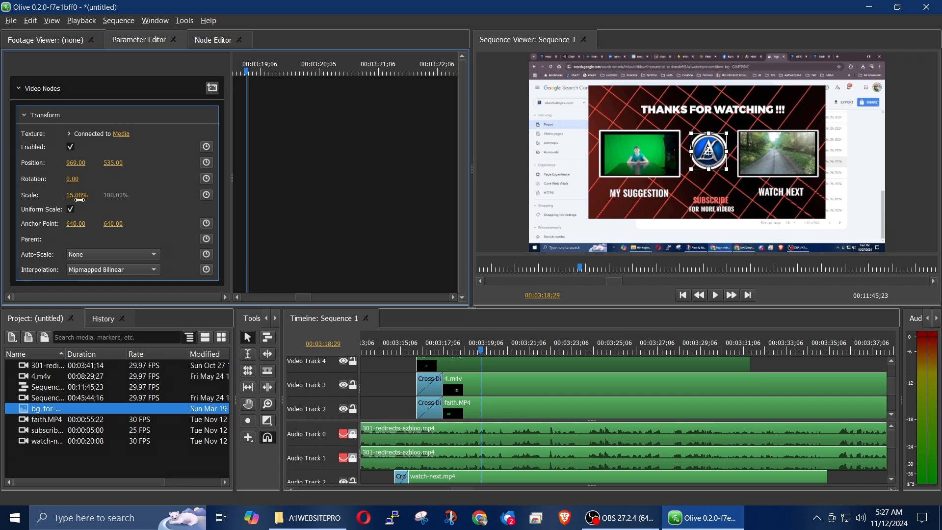
# - Try vertical positions of 525 and 520 for the logo and return it to 535
pyautogui.click(113, 162)
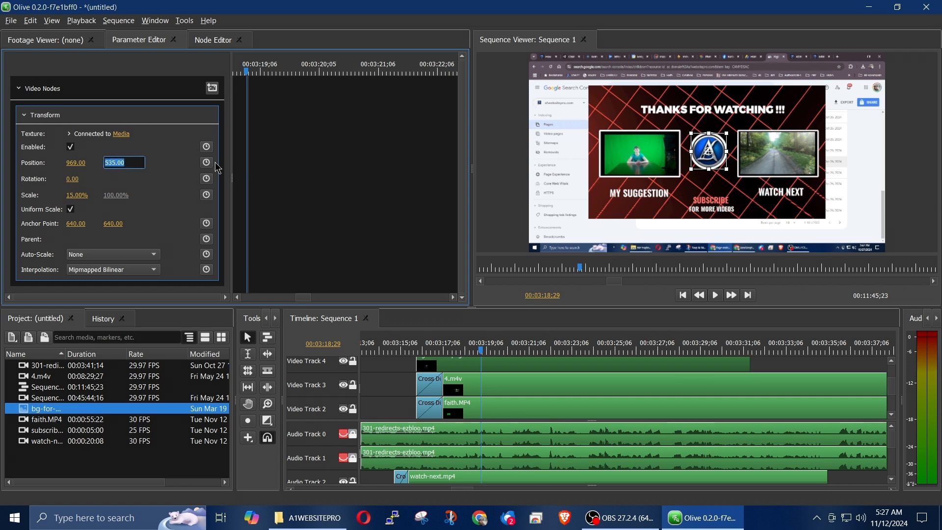
pyautogui.write('525')
pyautogui.press('Return')
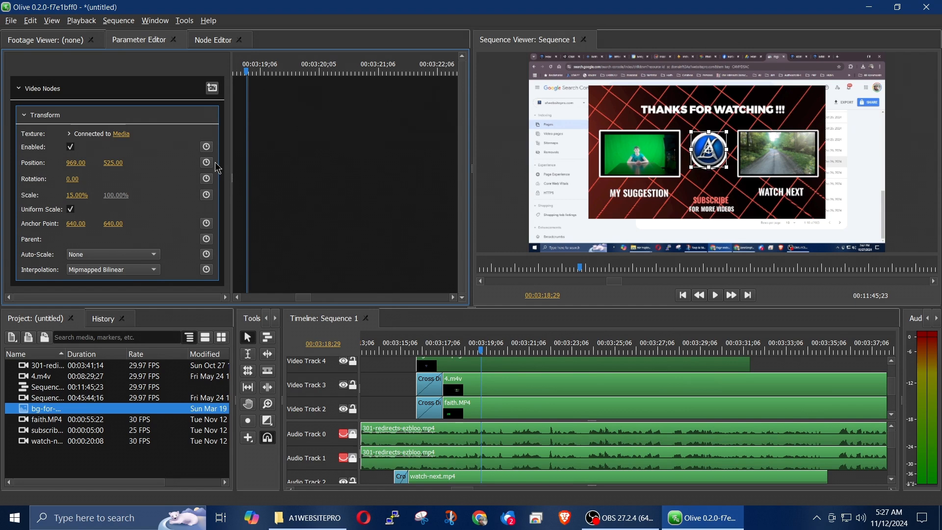
pyautogui.click(120, 161)
pyautogui.write('520')
pyautogui.press('Return')
pyautogui.click(119, 162)
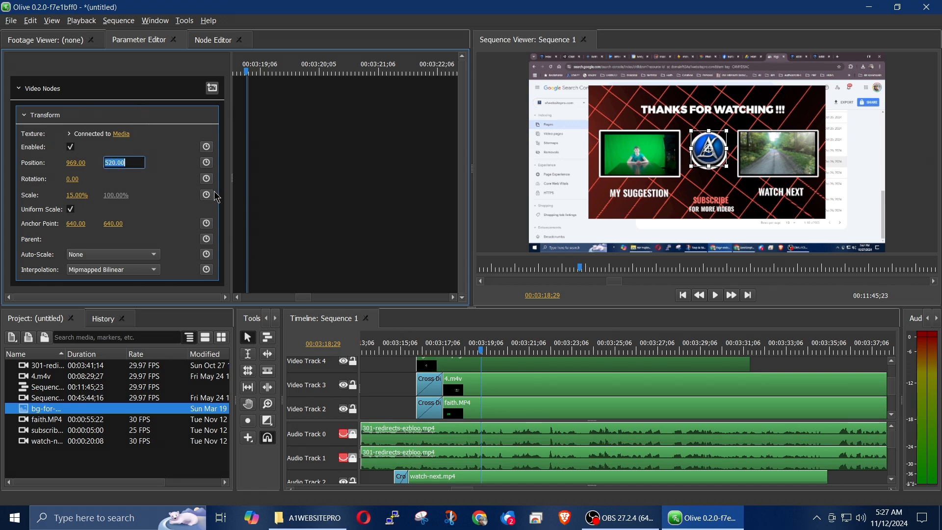
pyautogui.write('535')
pyautogui.press('Return')
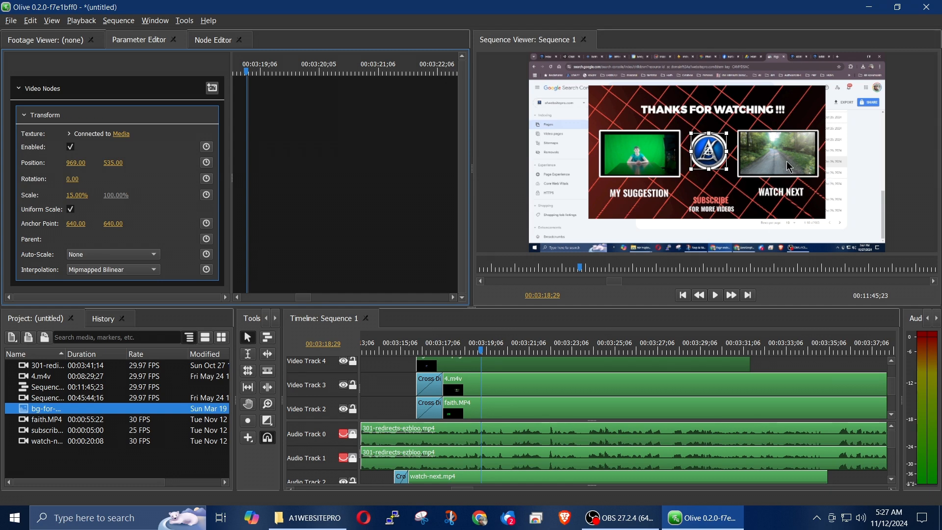
# - Play back the end screen from just before its transitions to about 00:03:30
pyautogui.click(374, 349)
pyautogui.press('space')
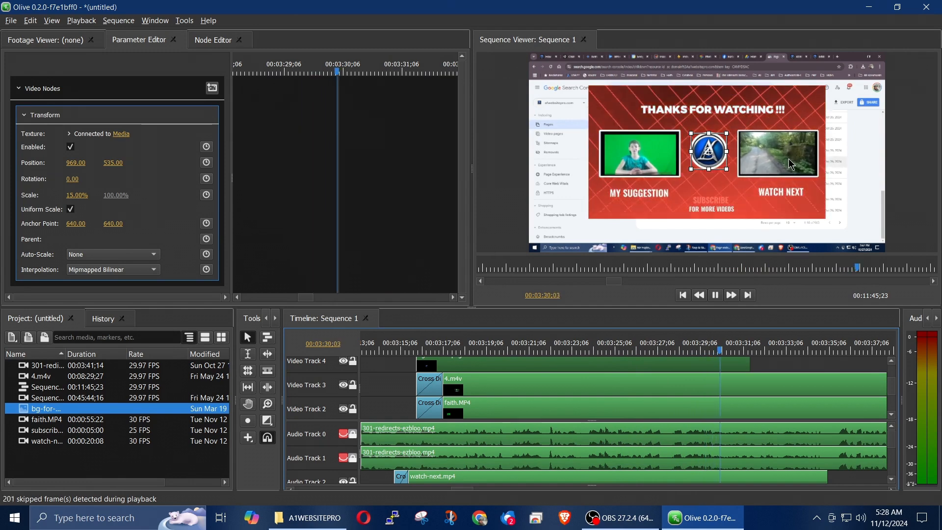
pyautogui.press('space')
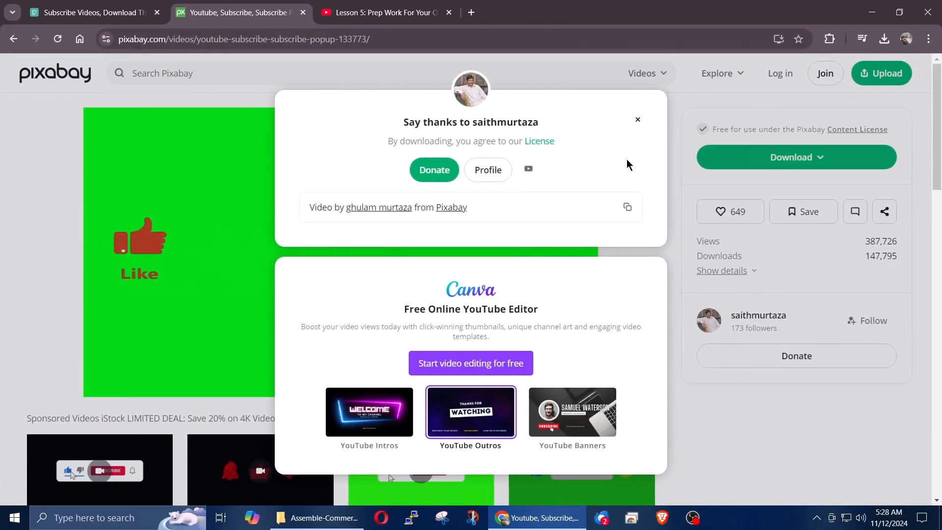
# - Switch to Pixabay in Chrome, dismiss the download thank-you dialog and browse the "subscribe" video search results
pyautogui.click(638, 120)
pyautogui.scroll(9, 501, 221)
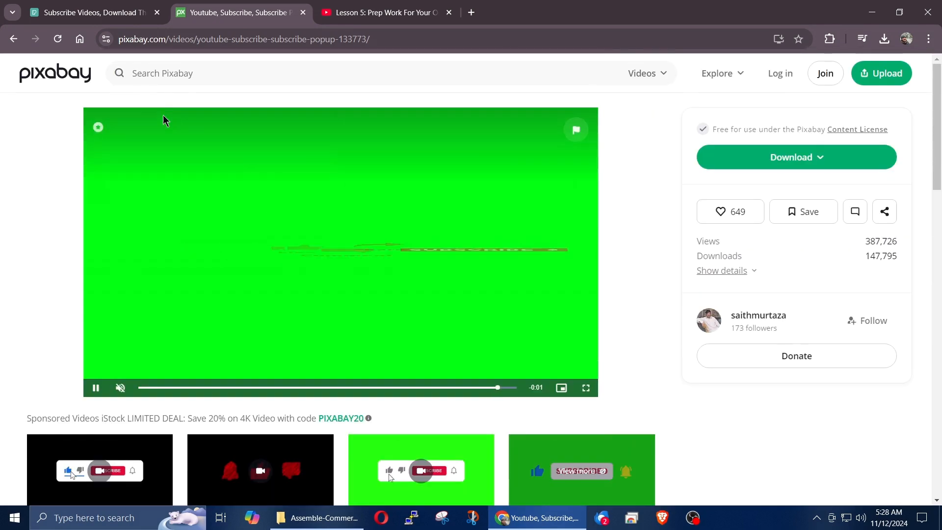
pyautogui.click(15, 41)
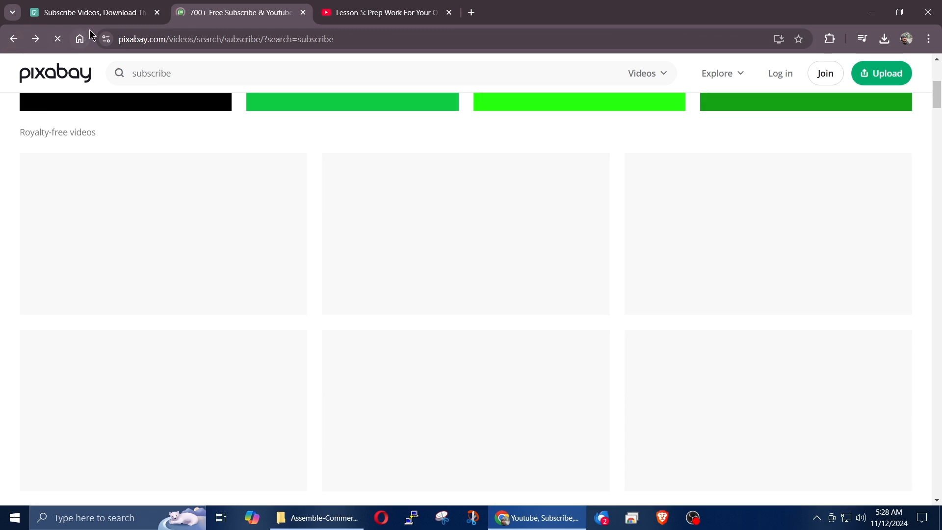
pyautogui.scroll(-9, 333, 255)
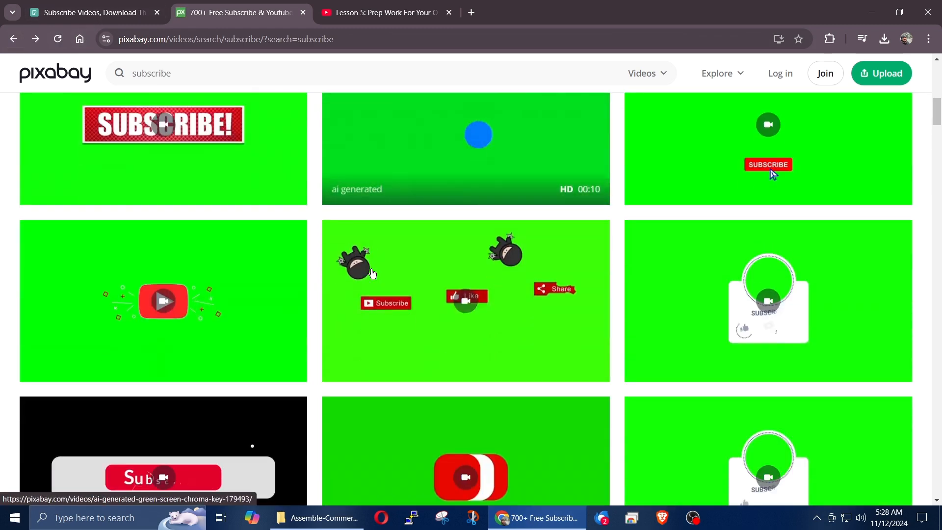
pyautogui.scroll(3, 520, 285)
pyautogui.scroll(-6, 473, 315)
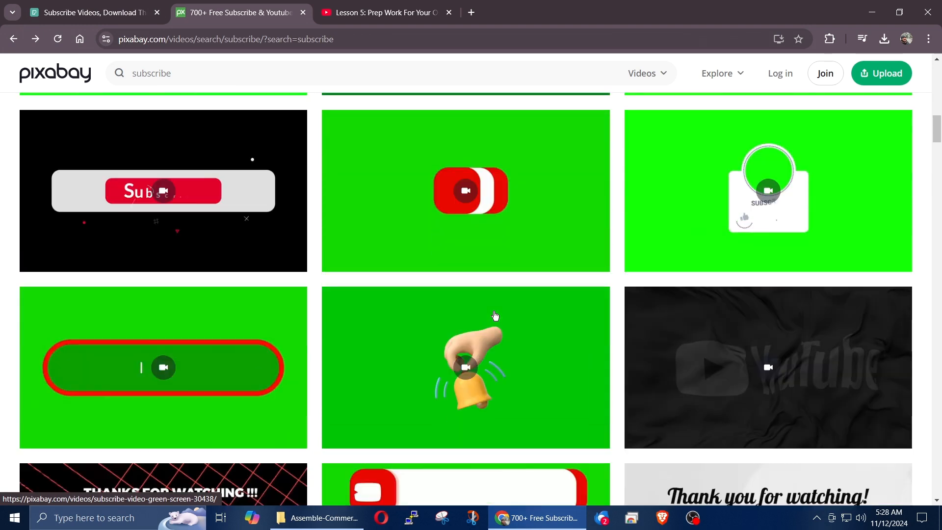
pyautogui.scroll(-3, 453, 264)
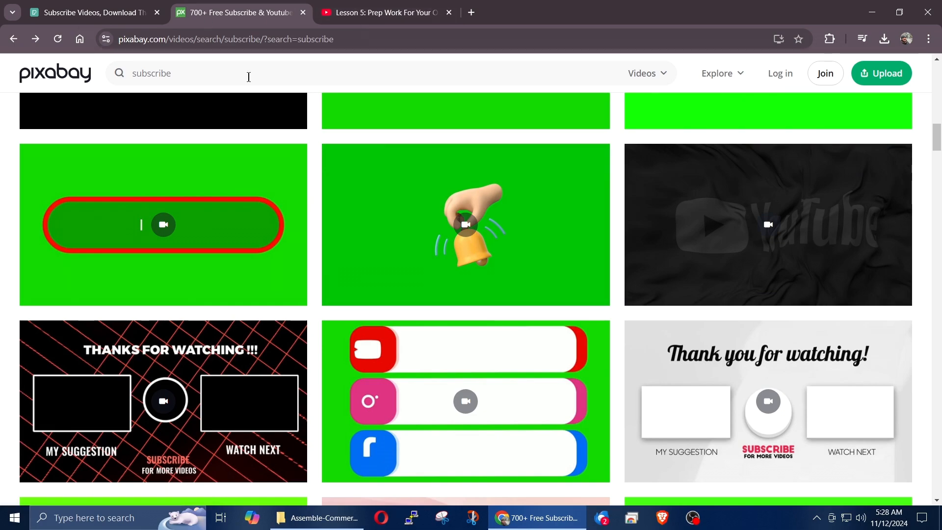
# - Switch back to Olive, clear all clips from the Sequence 1 timeline and delete every item from the project
pyautogui.press('ctrl+super+Left')
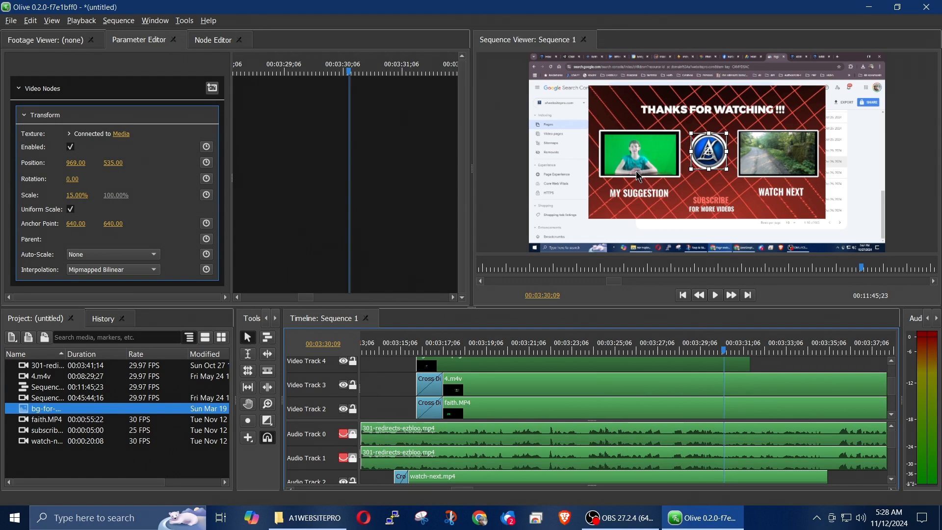
pyautogui.moveTo(529, 417); pyautogui.dragTo(533, 416)
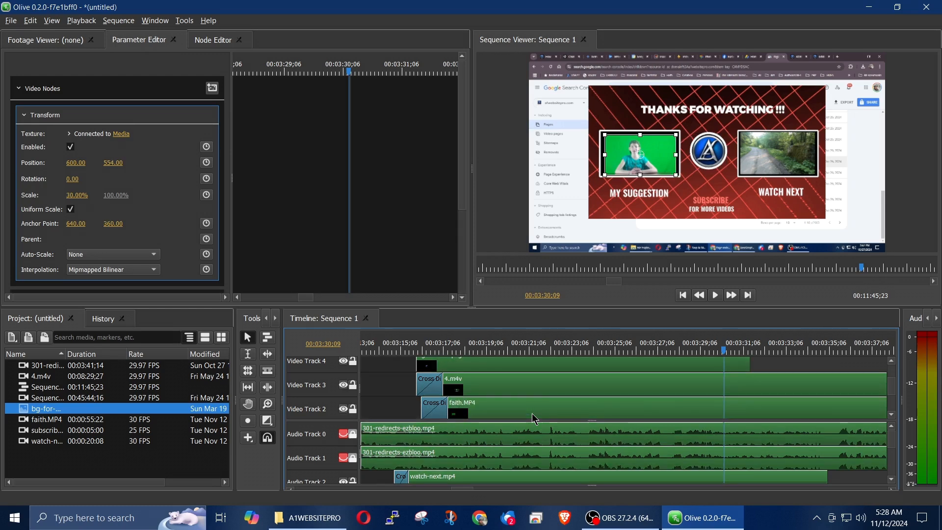
pyautogui.press('Delete')
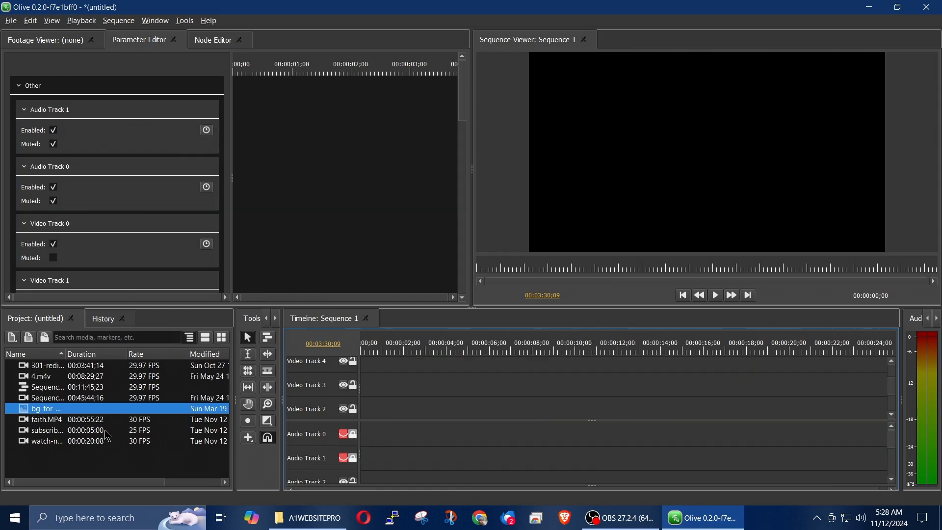
pyautogui.click(87, 443)
pyautogui.hotkey('ctrl', 'a')
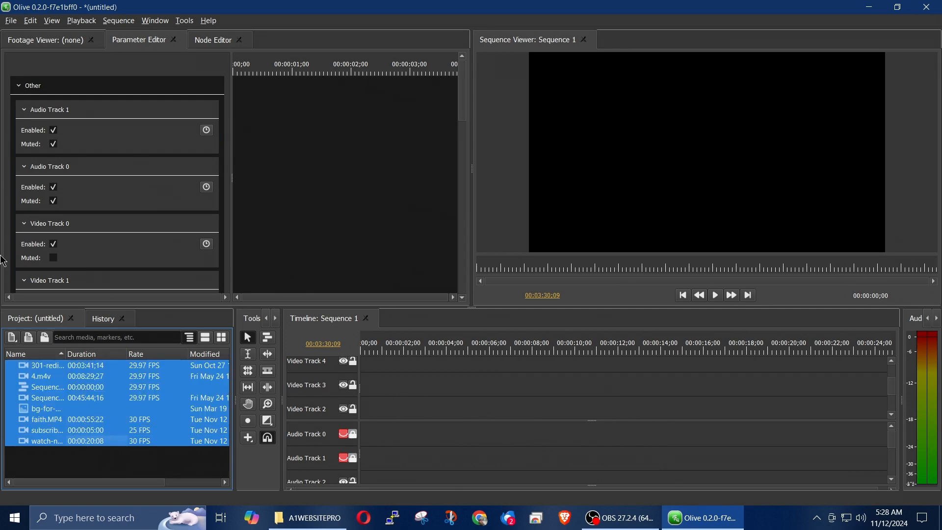
pyautogui.press('Delete')
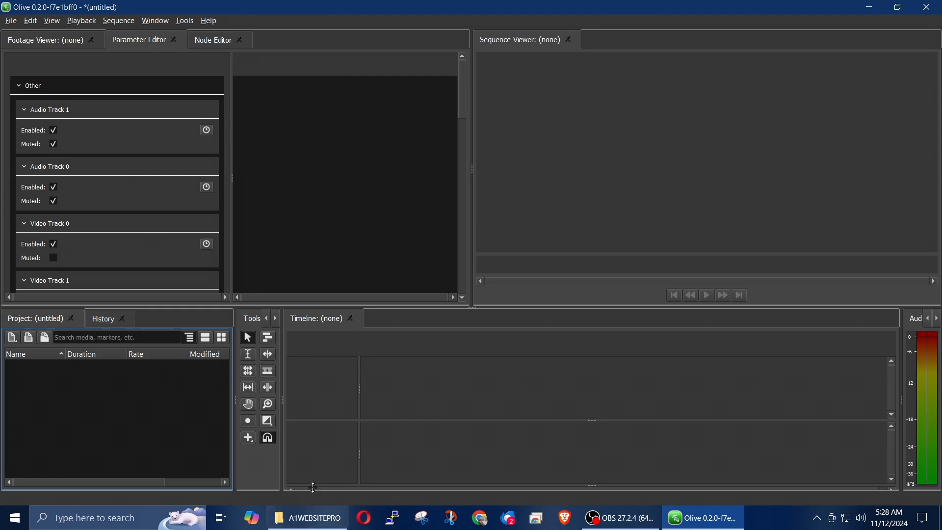
# - Import the faith video from the OLIVE-GREEN-SCREEN folder in Videos into the emptied project
pyautogui.click(310, 519)
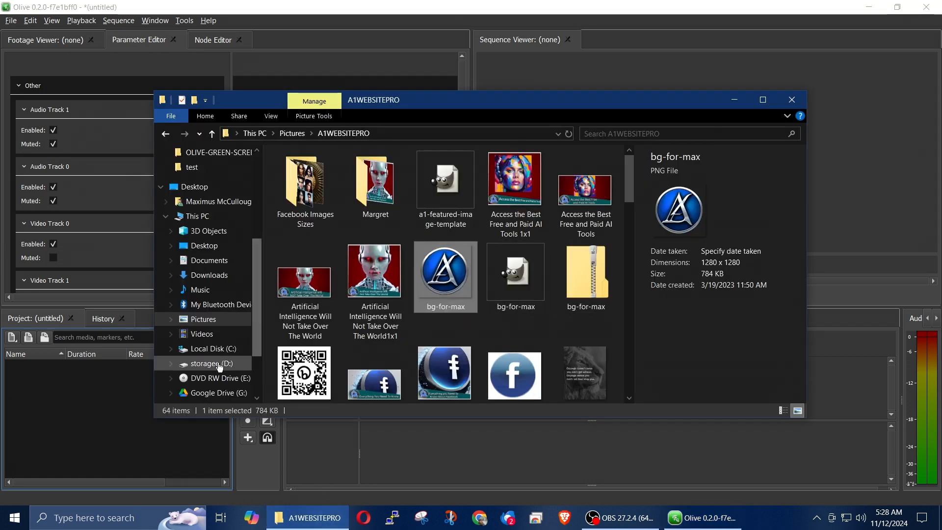
pyautogui.click(201, 334)
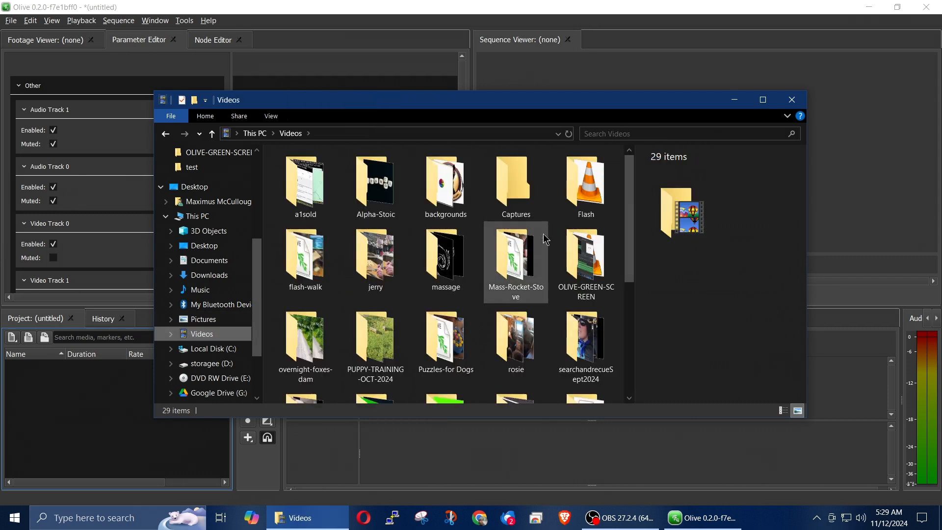
pyautogui.doubleClick(586, 255)
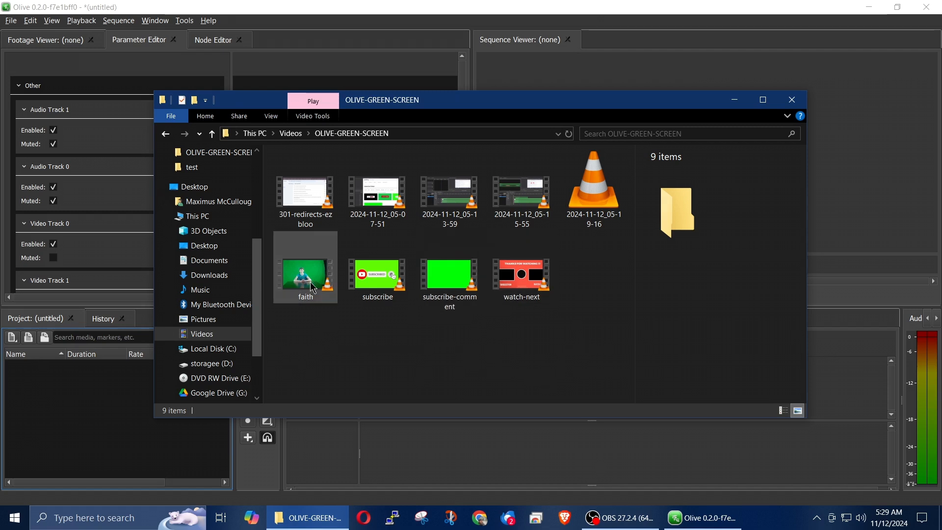
pyautogui.moveTo(311, 282); pyautogui.dragTo(104, 450)
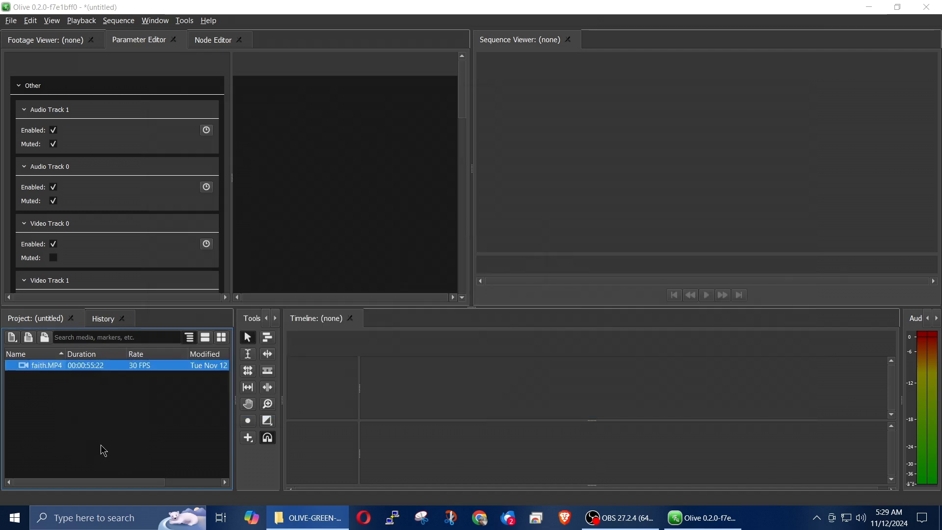
# - Place faith.MP4 on the empty timeline, creating a sequence with parameters automatically detected from the footage
pyautogui.moveTo(30, 368); pyautogui.dragTo(397, 410)
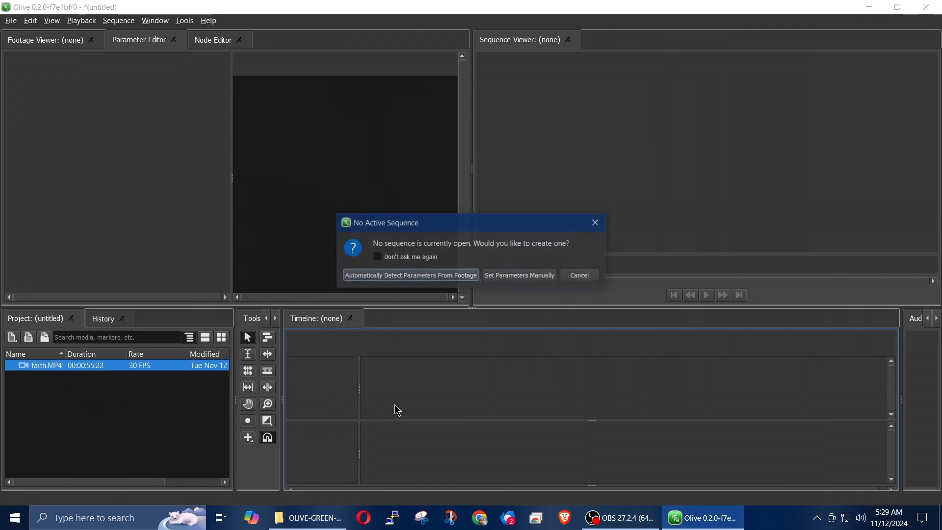
pyautogui.click(425, 275)
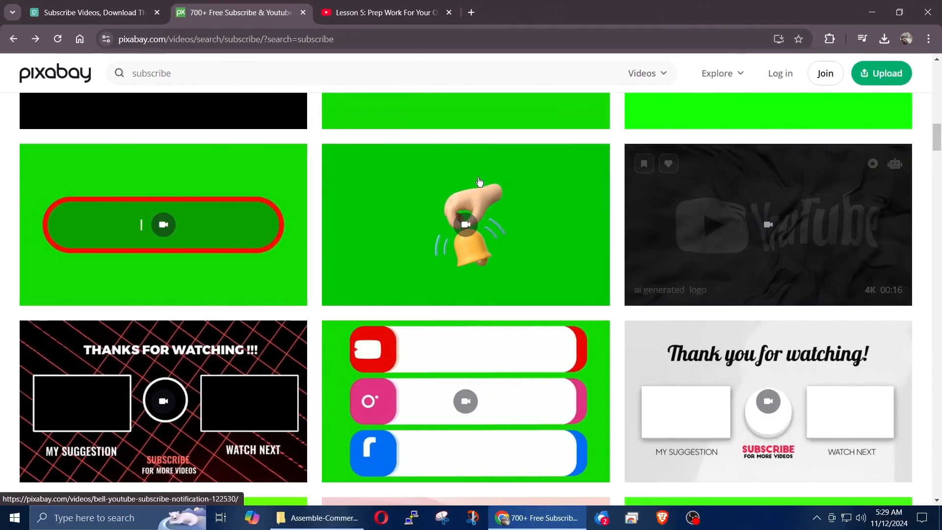
# - Search Pixabay videos for "woods" and browse the royalty-free results for a possible background
pyautogui.scroll(10, 469, 158)
pyautogui.moveTo(133, 73); pyautogui.dragTo(375, 86)
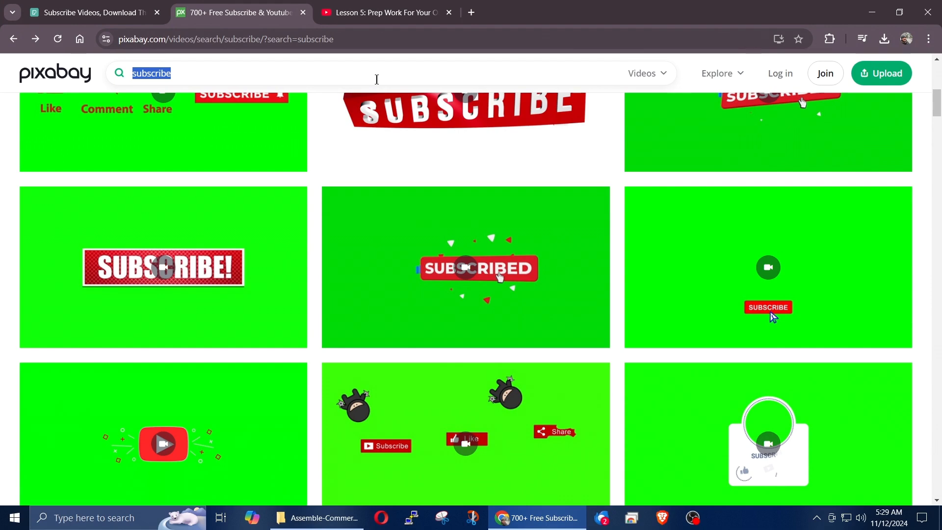
pyautogui.write('woods')
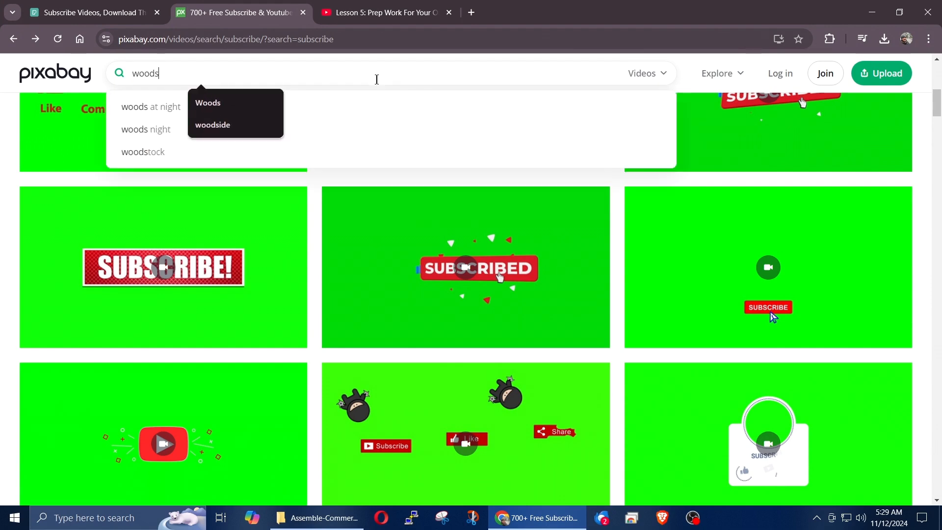
pyautogui.press('Return')
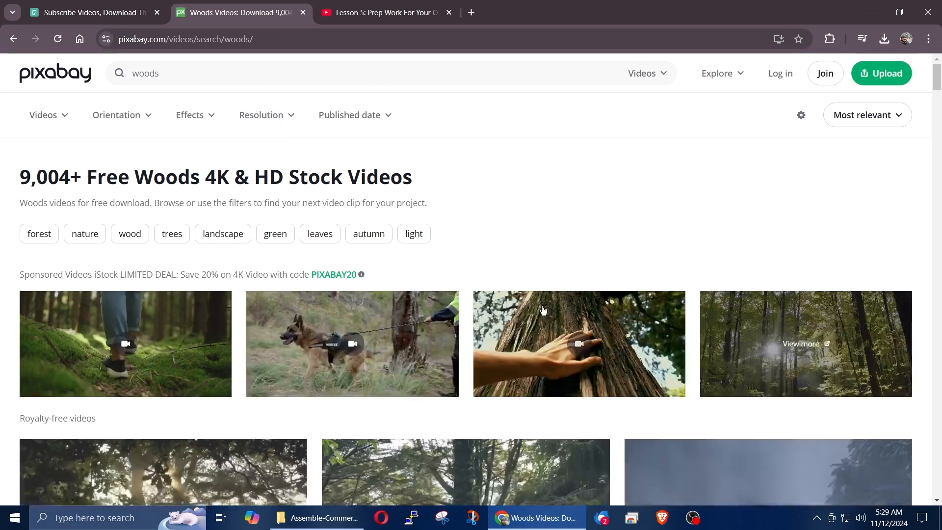
pyautogui.scroll(-5, 433, 392)
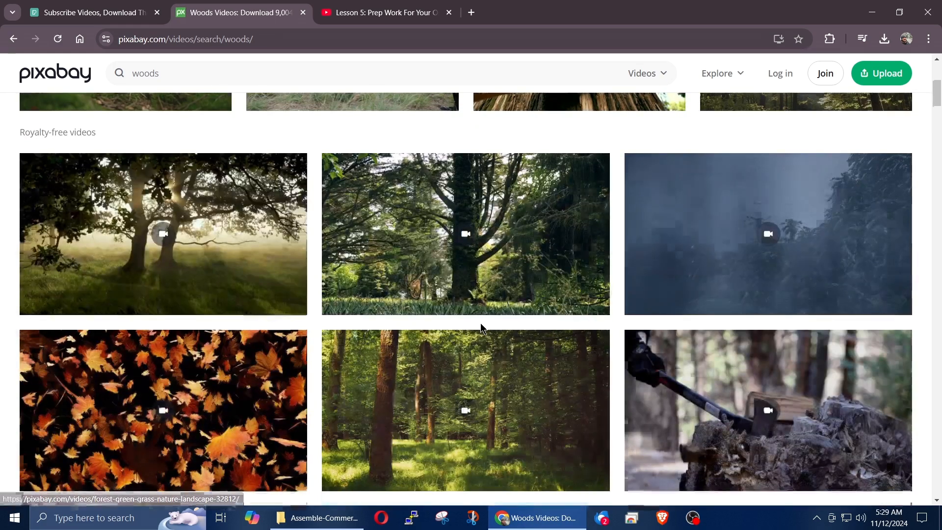
pyautogui.scroll(-3, 483, 326)
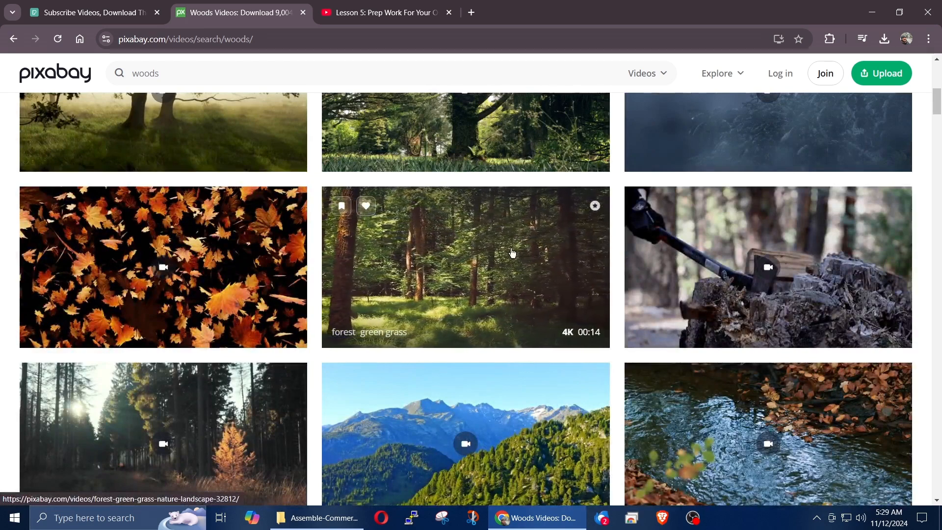
pyautogui.scroll(-3, 512, 253)
pyautogui.scroll(3, 512, 252)
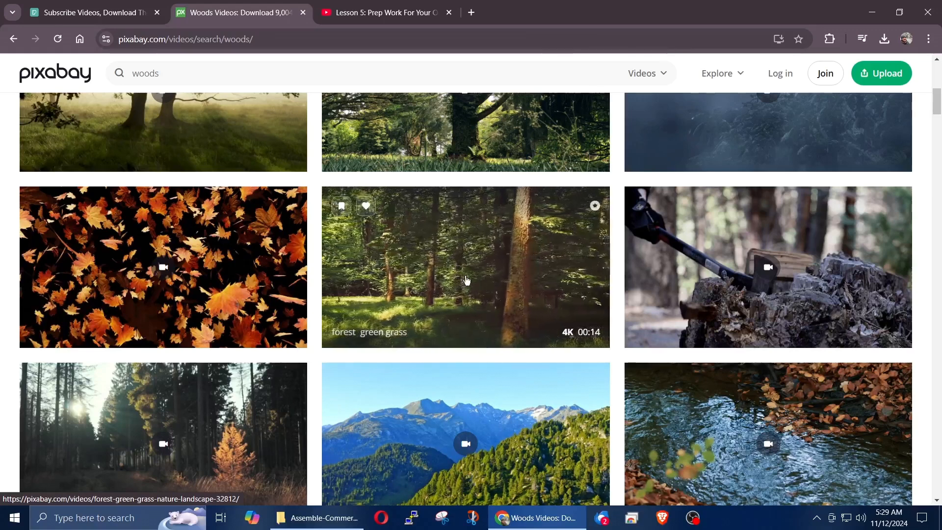
# - Search Pixabay videos for "oval office desk", correcting the misspelled first word, and browse the results
pyautogui.click(151, 76)
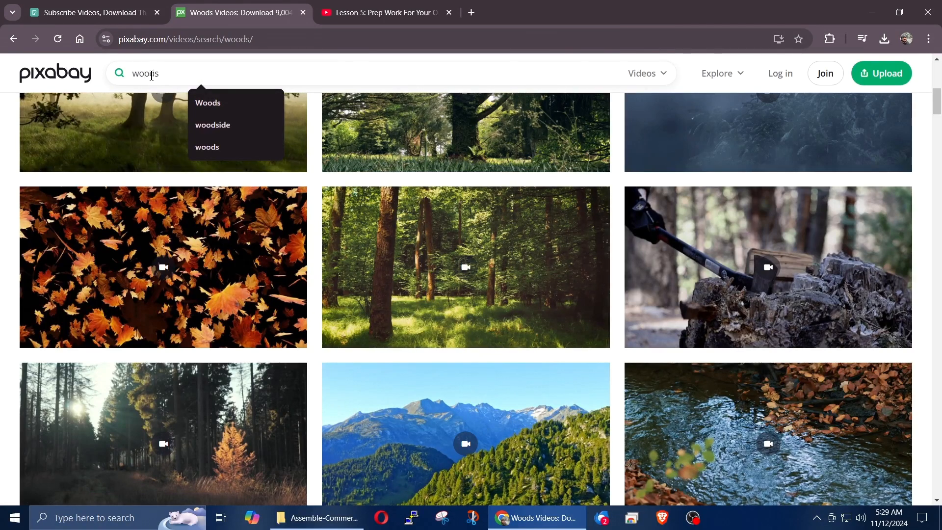
pyautogui.doubleClick(149, 75)
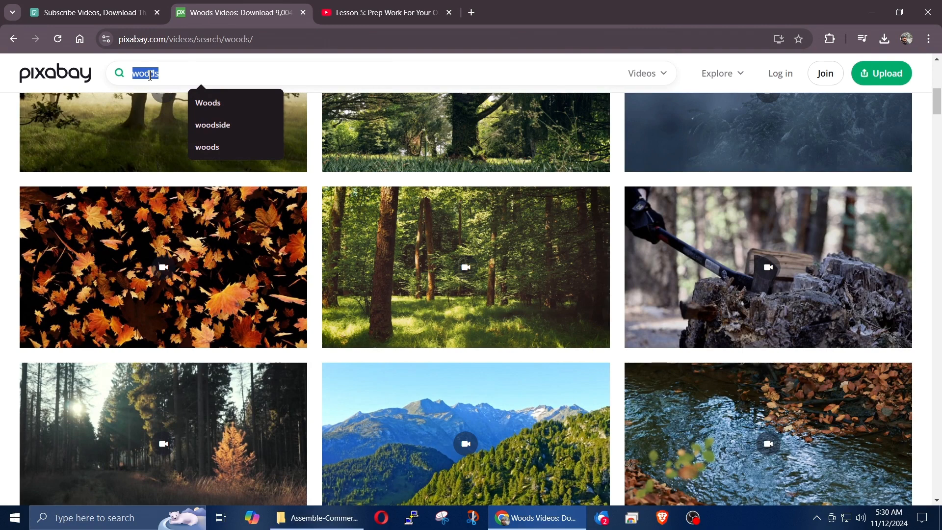
pyautogui.write('o')
pyautogui.press('BackSpace')
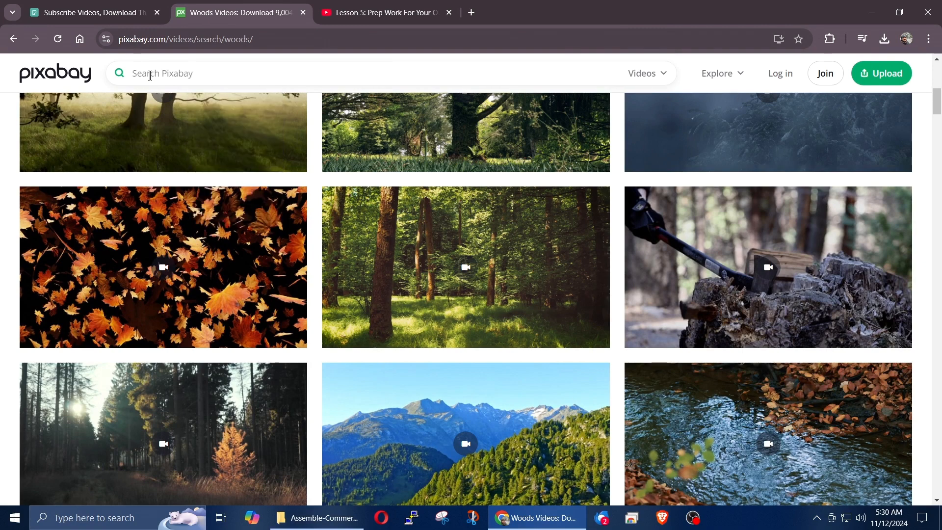
pyautogui.write('olval office desk')
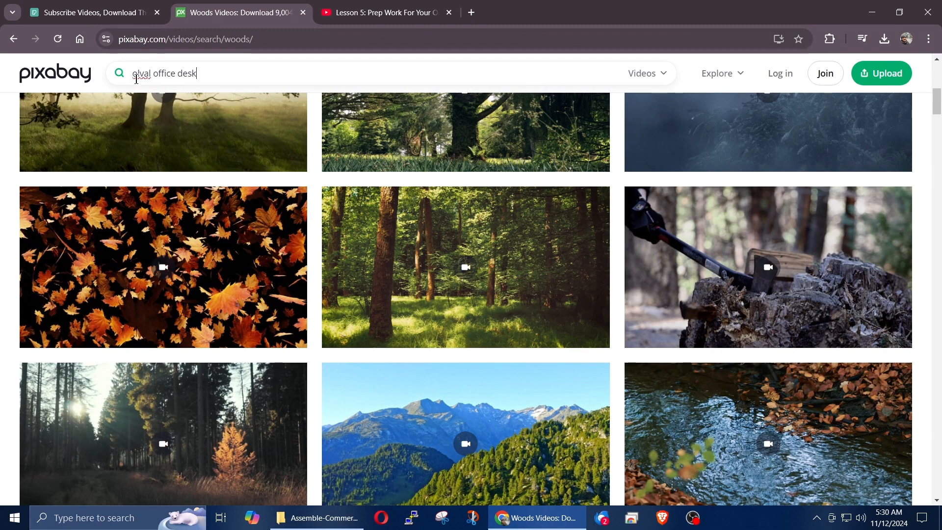
pyautogui.rightClick(134, 72)
pyautogui.click(256, 83)
pyautogui.press('Return')
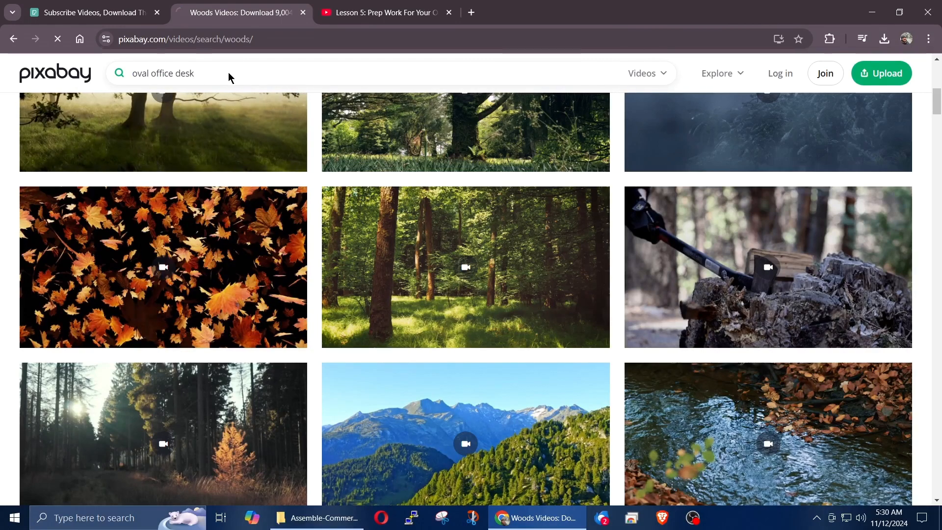
pyautogui.scroll(-5, 574, 271)
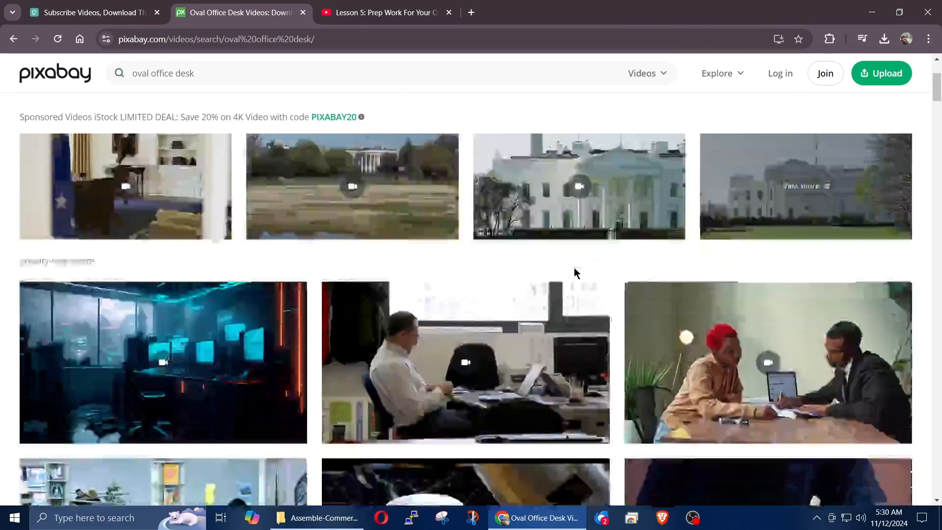
pyautogui.scroll(-10, 518, 283)
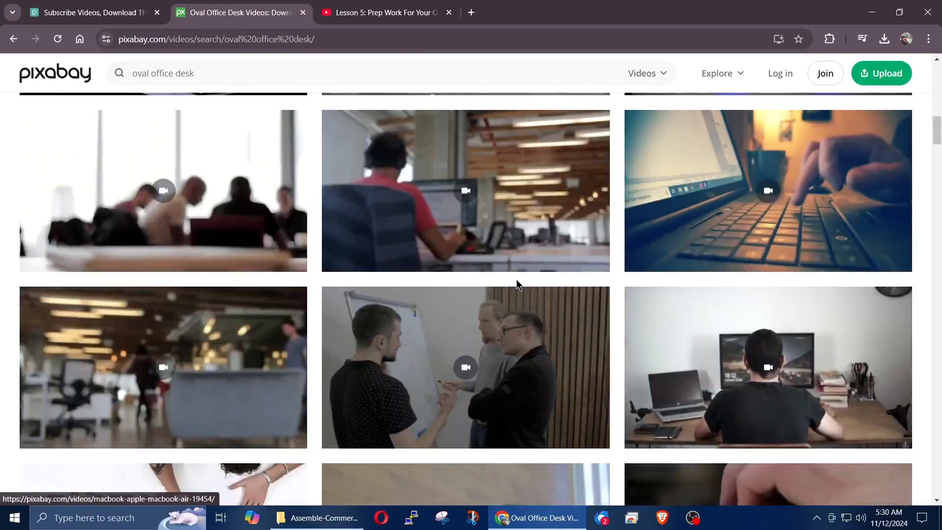
pyautogui.scroll(-7, 517, 283)
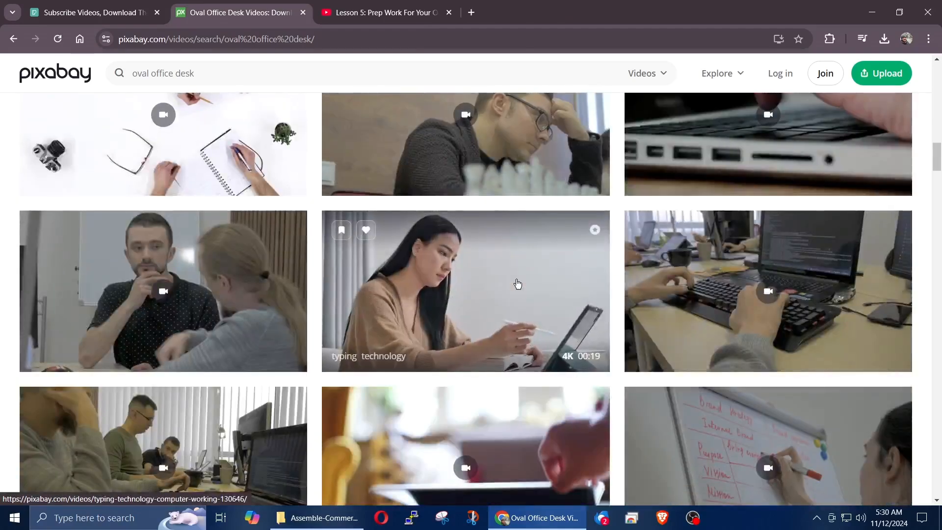
pyautogui.scroll(5, 456, 265)
# - Copy the phrase "oval office desk" and search the web for it with DuckDuckGo in a new browser tab
pyautogui.moveTo(207, 75); pyautogui.dragTo(77, 72)
pyautogui.hotkey('ctrl', 'c')
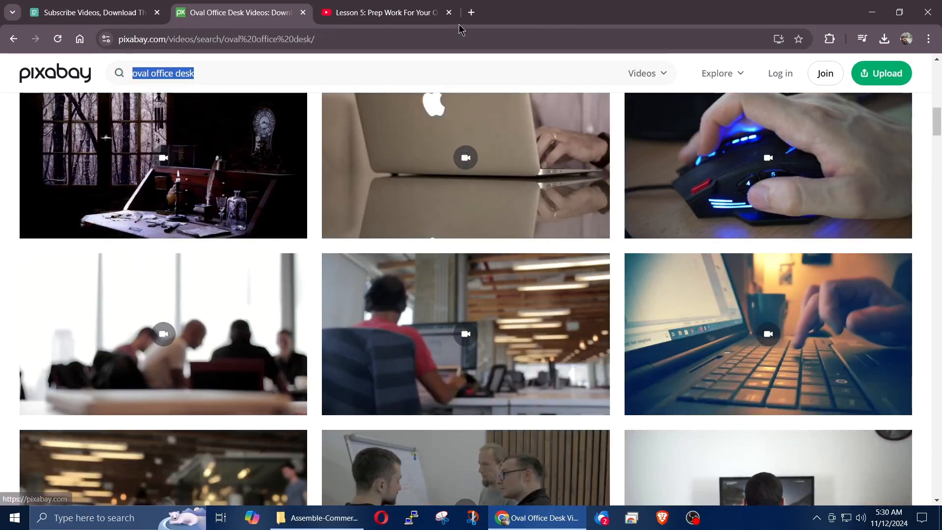
pyautogui.click(471, 12)
pyautogui.hotkey('ctrl', 'v')
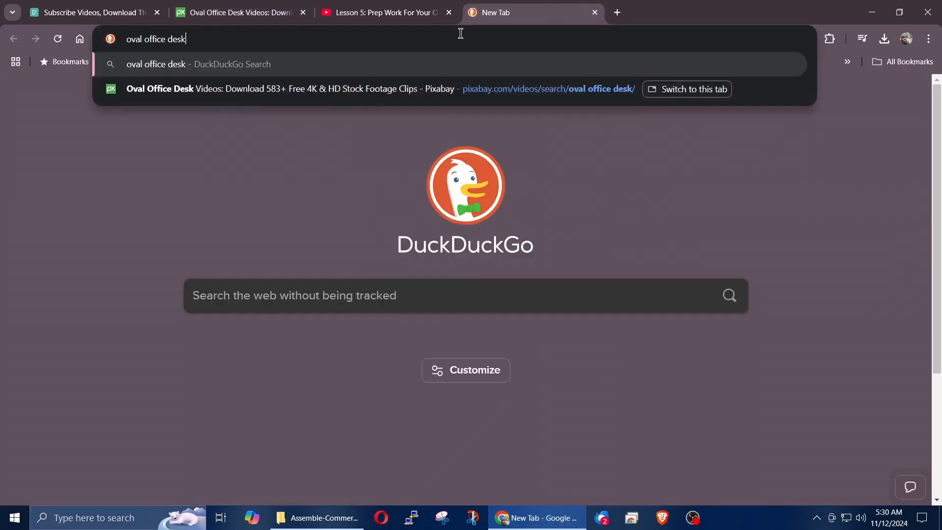
pyautogui.press('Return')
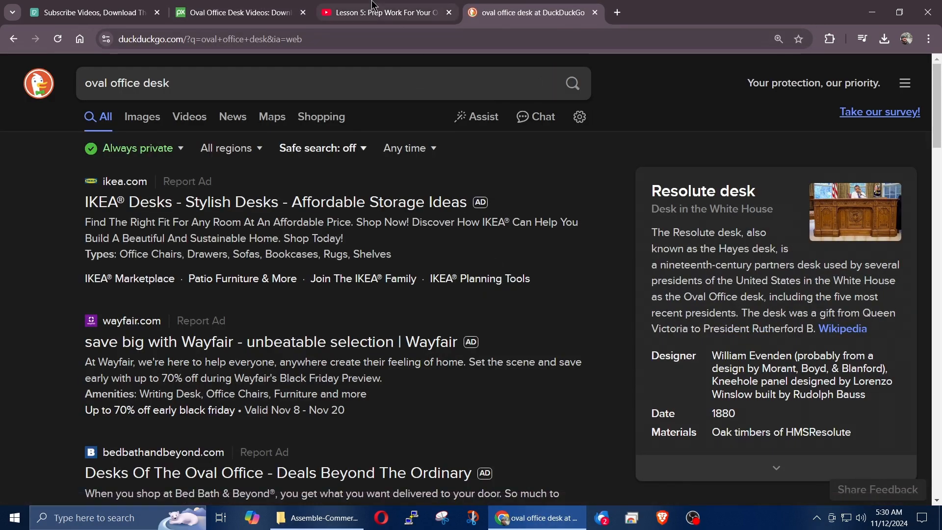
# - Return to the Pixabay results, switch to Pexels, search its videos for "oval office desk" and browse the results
pyautogui.click(211, 15)
pyautogui.scroll(10, 317, 224)
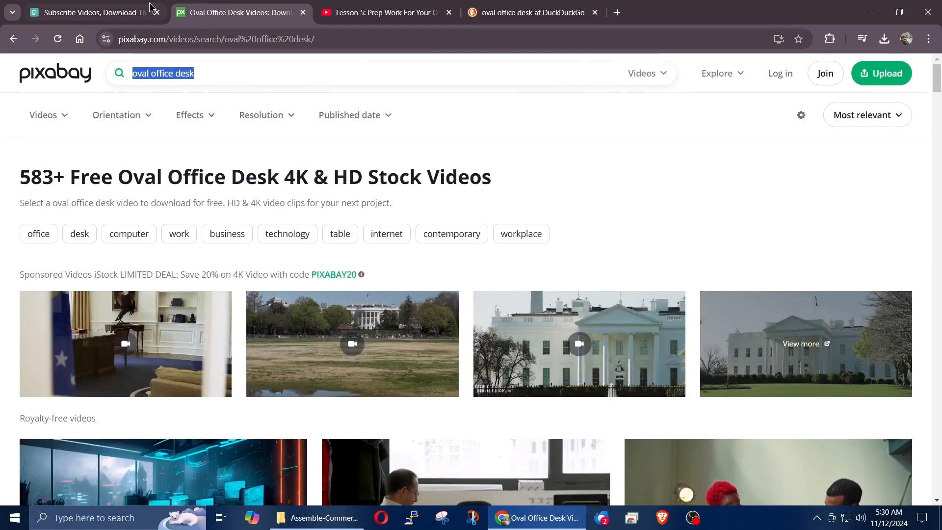
pyautogui.click(136, 14)
pyautogui.click(269, 78)
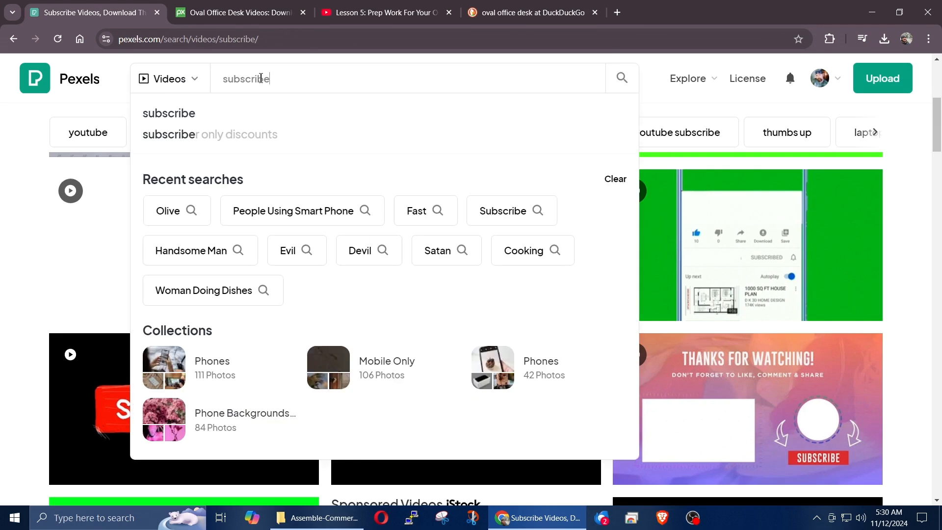
pyautogui.doubleClick(252, 78)
pyautogui.hotkey('ctrl', 'v')
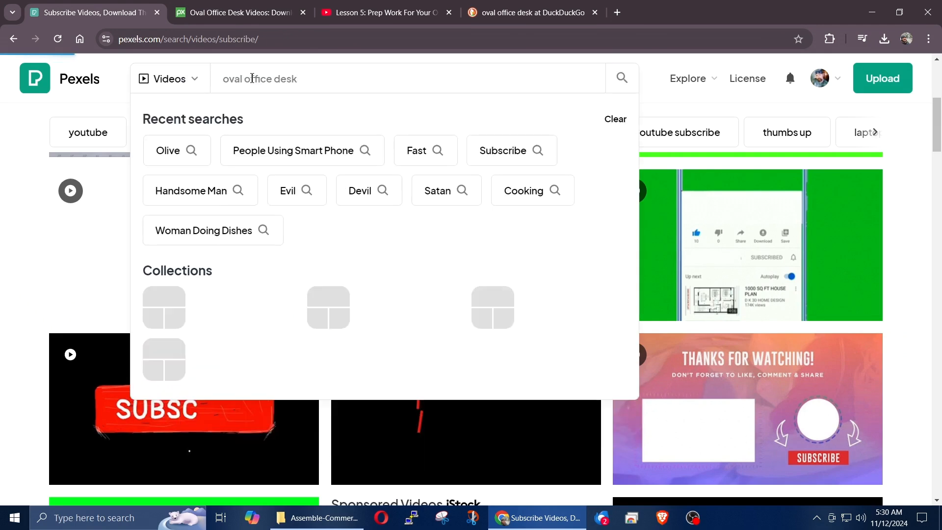
pyautogui.press('Return')
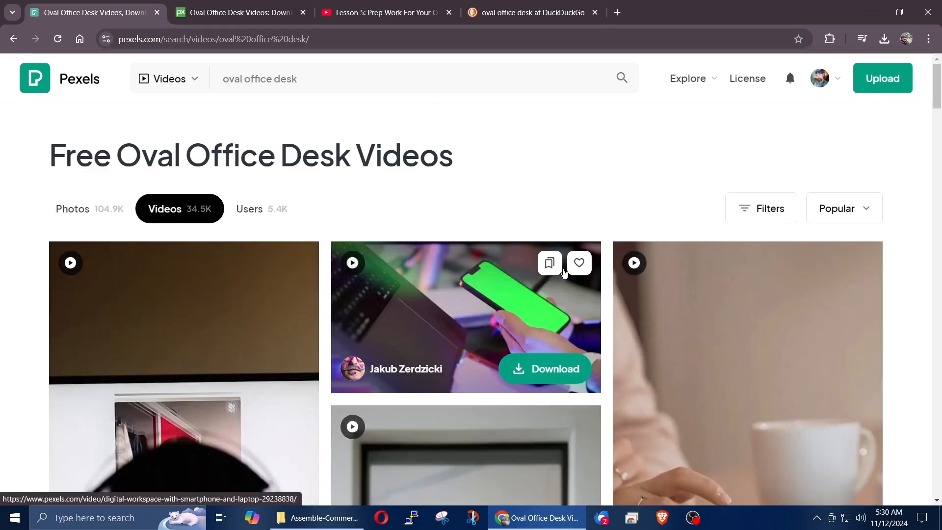
pyautogui.scroll(-12, 564, 273)
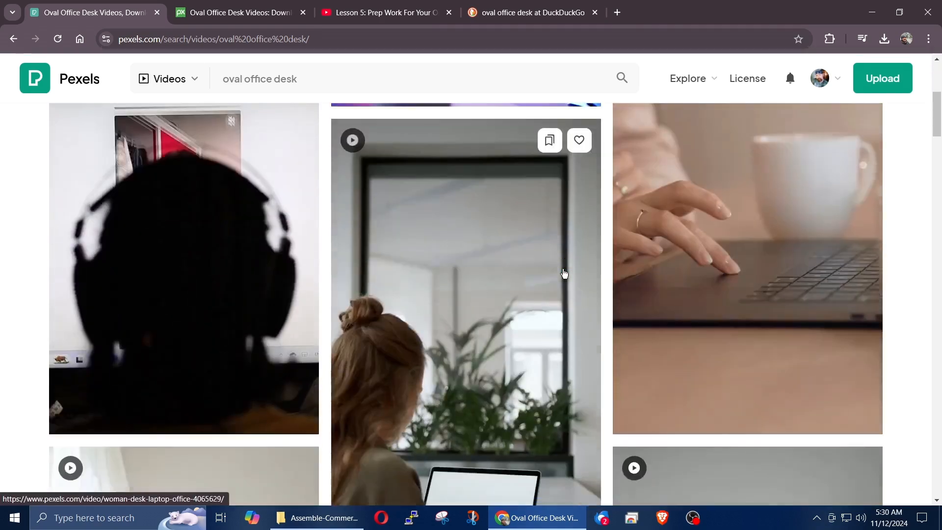
pyautogui.scroll(-8, 564, 273)
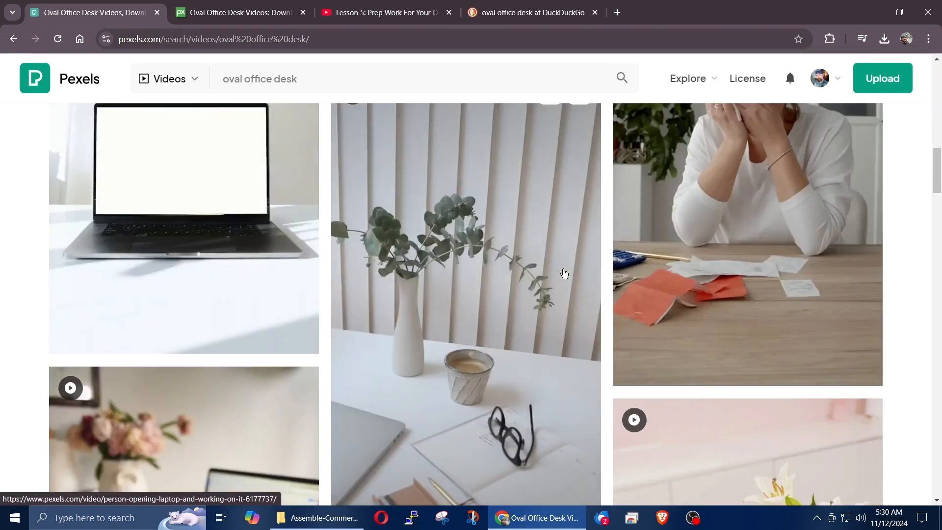
pyautogui.scroll(-8, 564, 274)
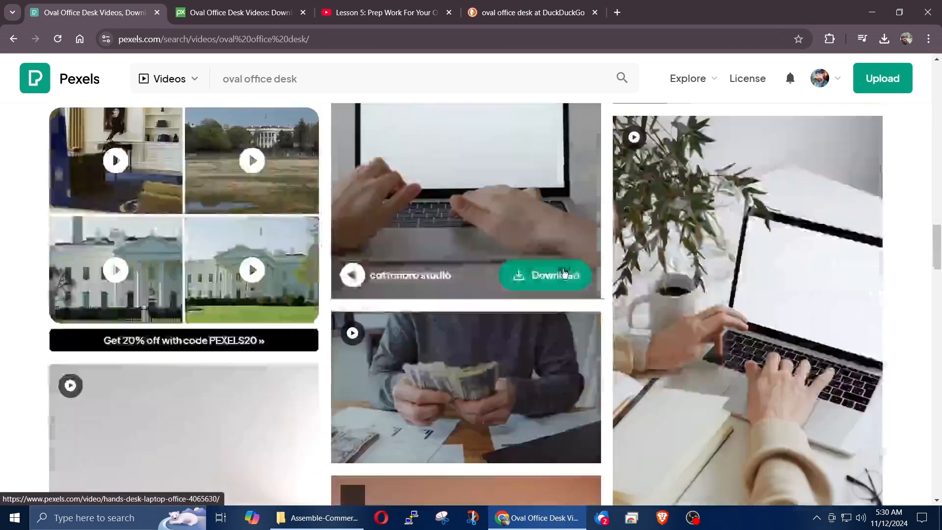
pyautogui.scroll(-4, 564, 273)
pyautogui.scroll(15, 565, 273)
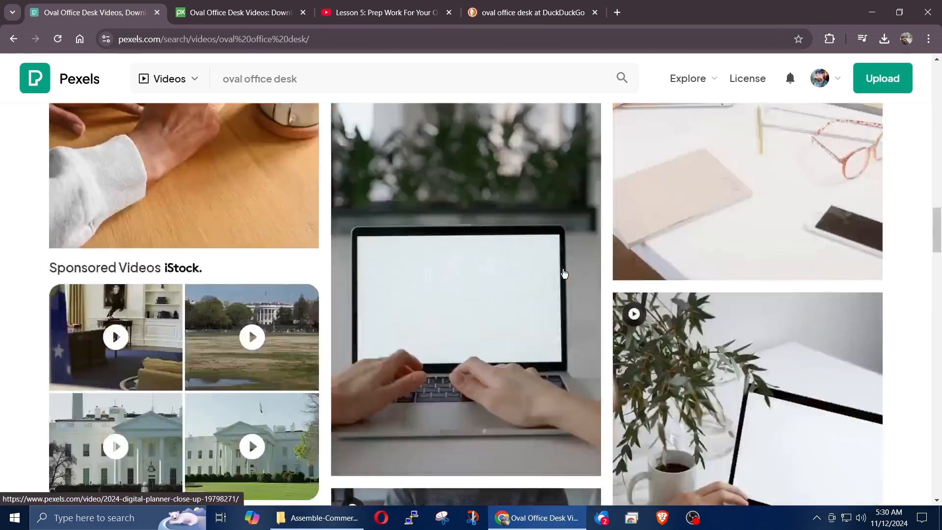
pyautogui.scroll(5, 450, 244)
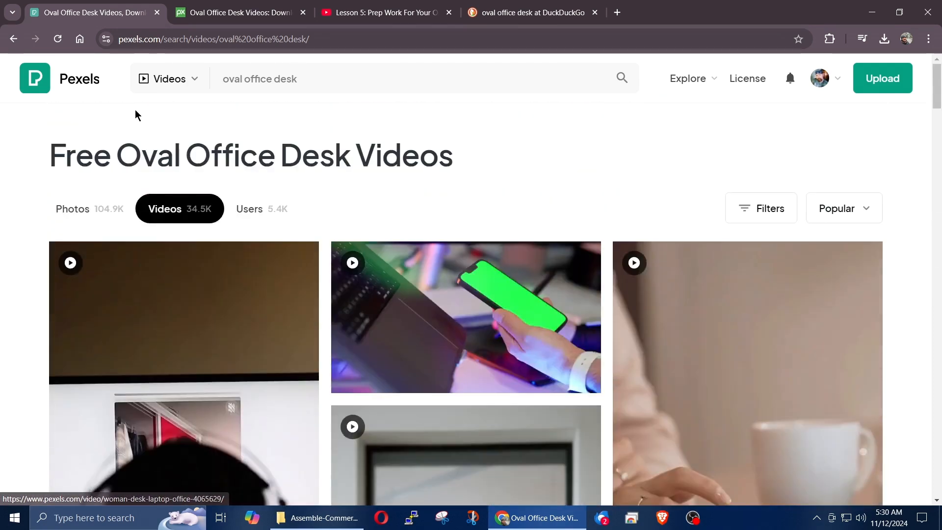
# - Change the Pexels search to photos for "oval office desk" and browse the results
pyautogui.click(182, 86)
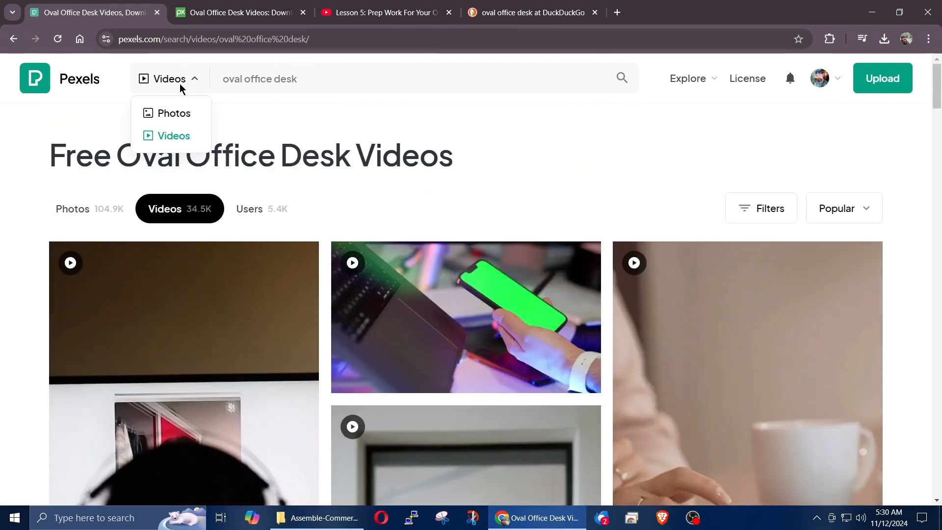
pyautogui.click(169, 112)
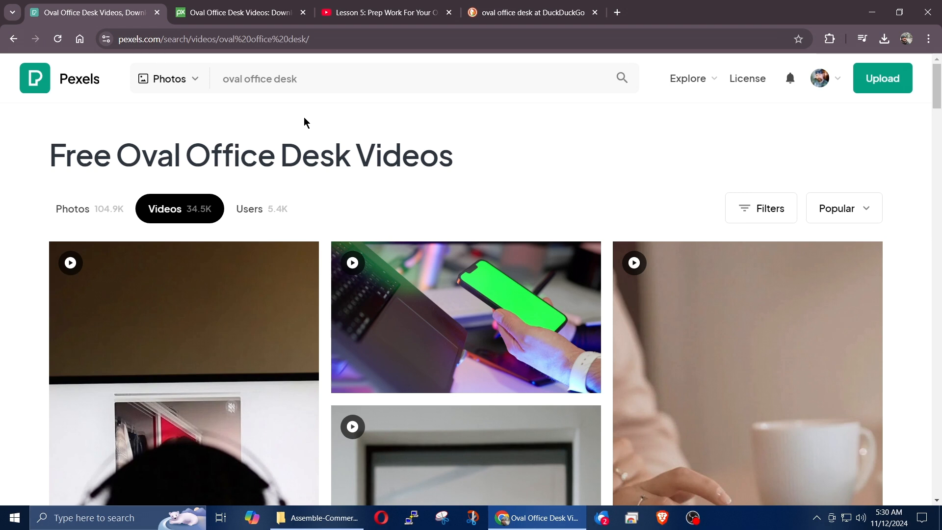
pyautogui.click(349, 82)
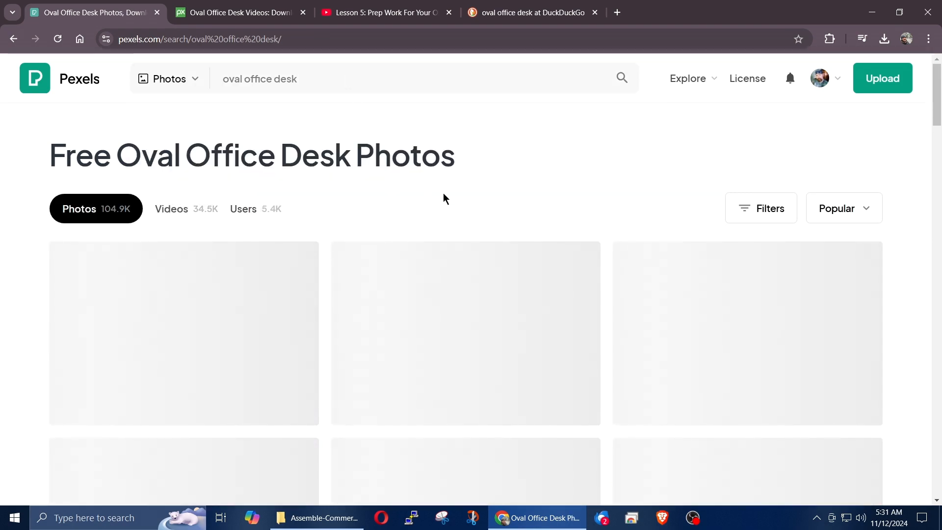
pyautogui.scroll(-15, 425, 230)
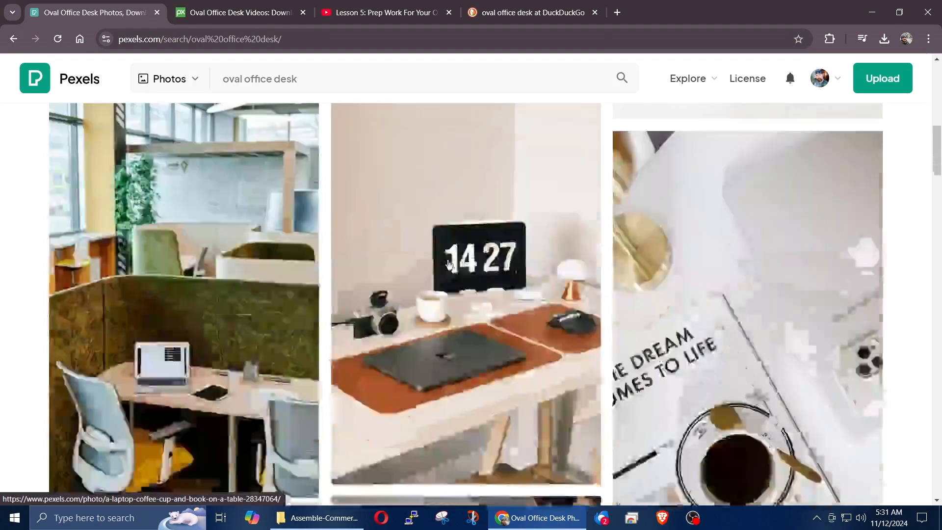
pyautogui.scroll(-5, 449, 265)
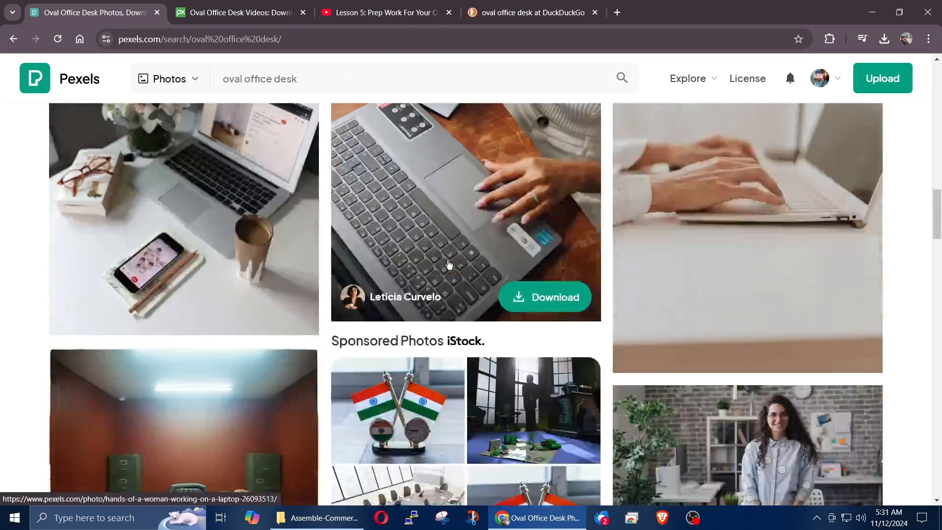
pyautogui.scroll(8, 448, 265)
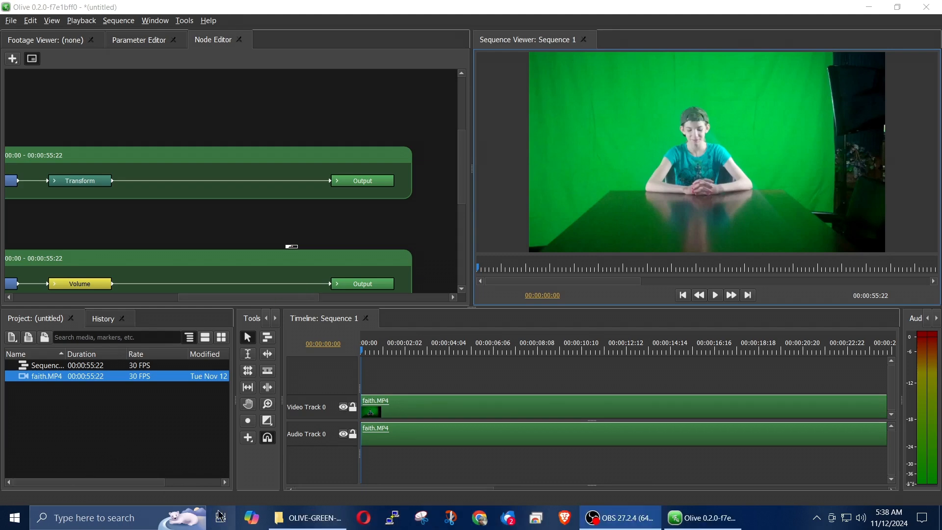
# - Import the 44-desk-2000 image from the OLIVE-GREEN-SCREEN folder into the Olive project
pyautogui.click(308, 518)
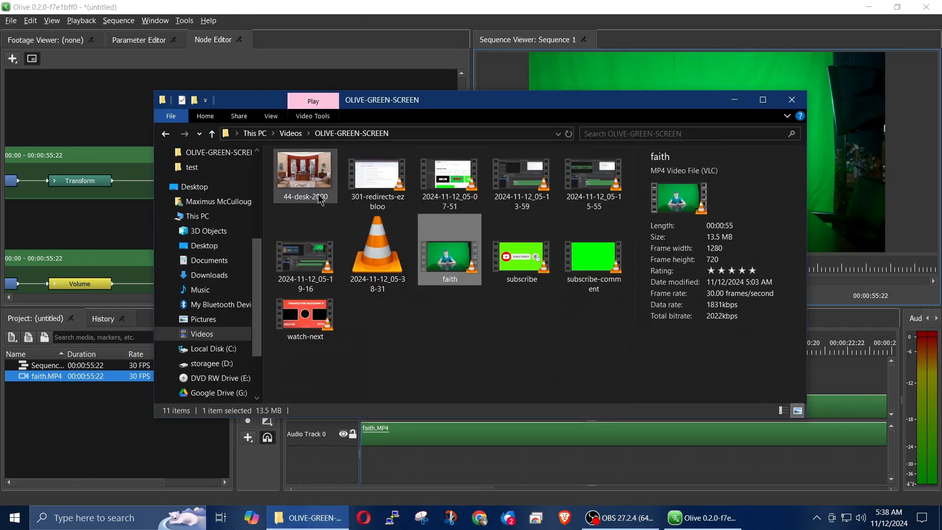
pyautogui.moveTo(308, 169); pyautogui.dragTo(185, 452)
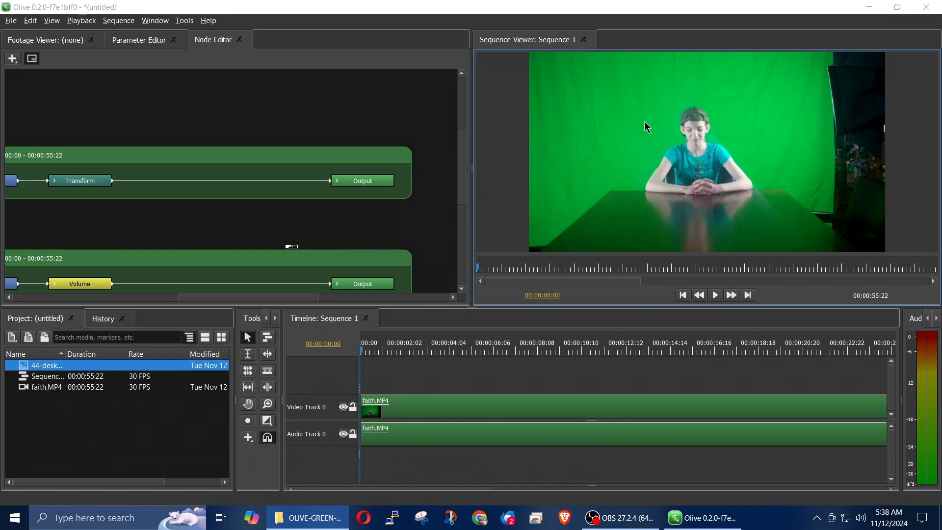
# - Show the faith.MP4 clip's parameters and move its video up to Video Track 1, keeping it at the sequence start
pyautogui.click(403, 409)
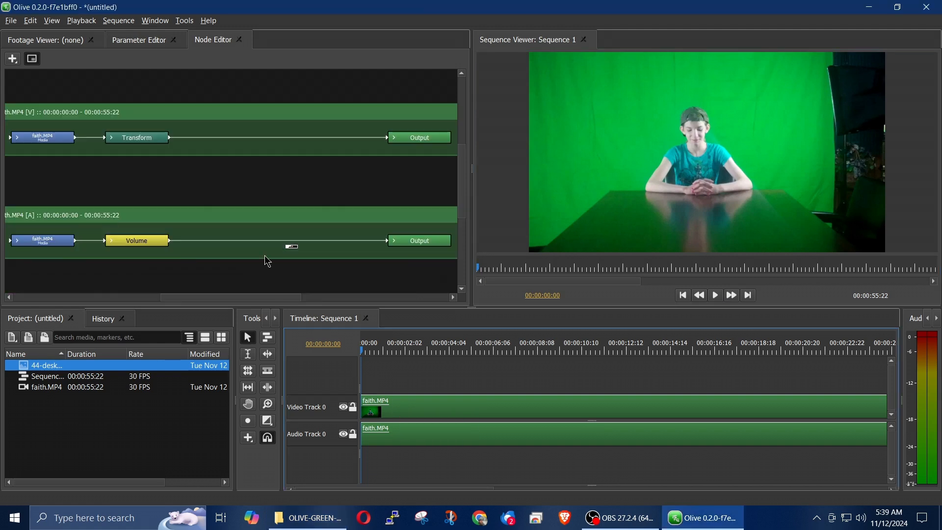
pyautogui.click(130, 36)
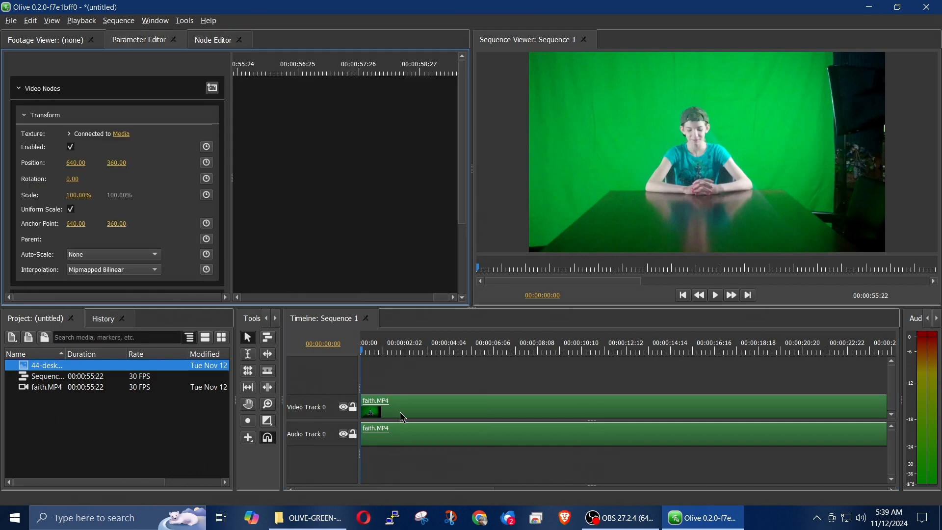
pyautogui.moveTo(403, 417); pyautogui.dragTo(405, 399)
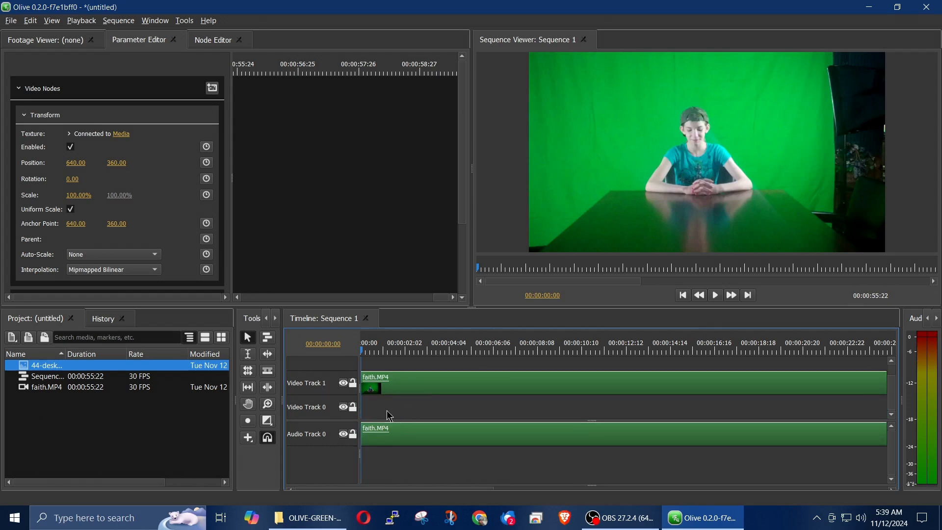
# - Place 44-desk-2000.jpg at the start of Video Track 0 beneath the footage and extend it to about 00:00:17:15
pyautogui.moveTo(33, 365); pyautogui.dragTo(381, 423)
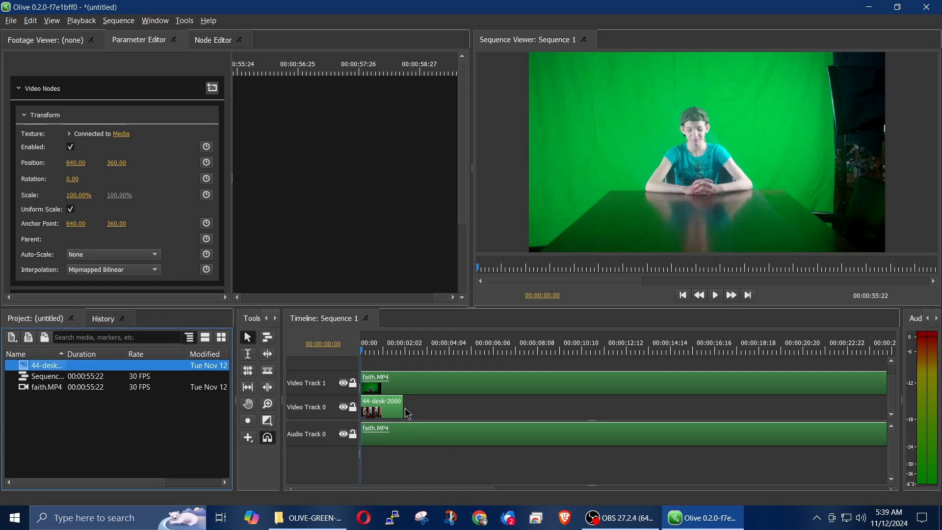
pyautogui.moveTo(403, 408); pyautogui.dragTo(735, 417)
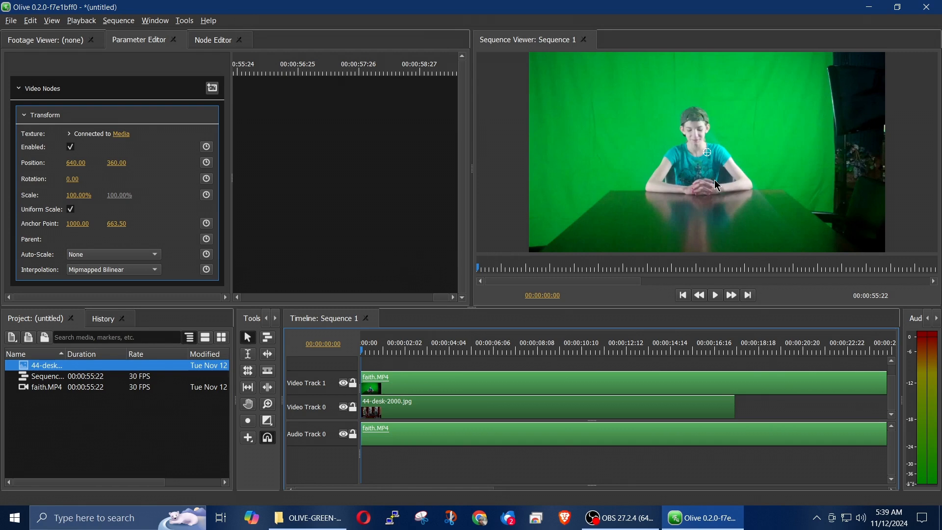
# - Scrub through the first 22 seconds or so of faith.MP4, examining the framing against the green screen to choose a cut point
pyautogui.click(391, 348)
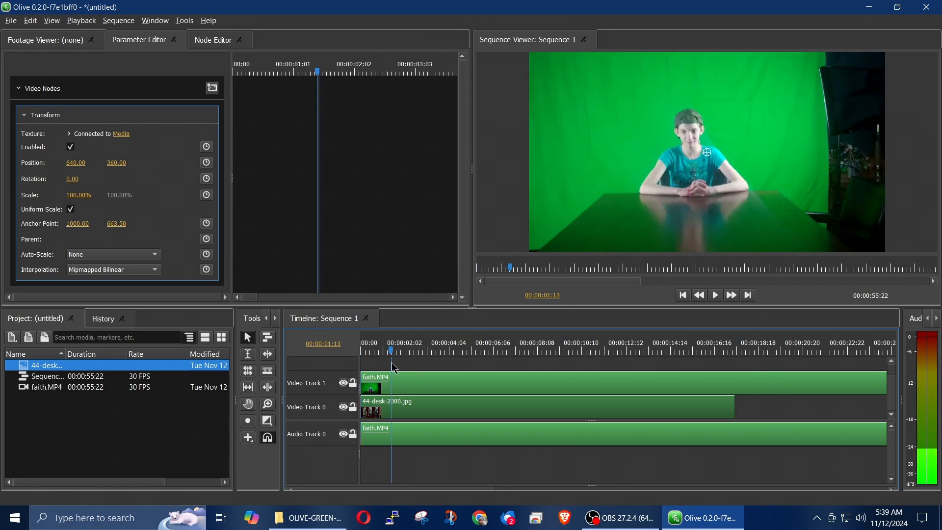
pyautogui.moveTo(431, 351); pyautogui.dragTo(487, 351)
pyautogui.click(521, 351)
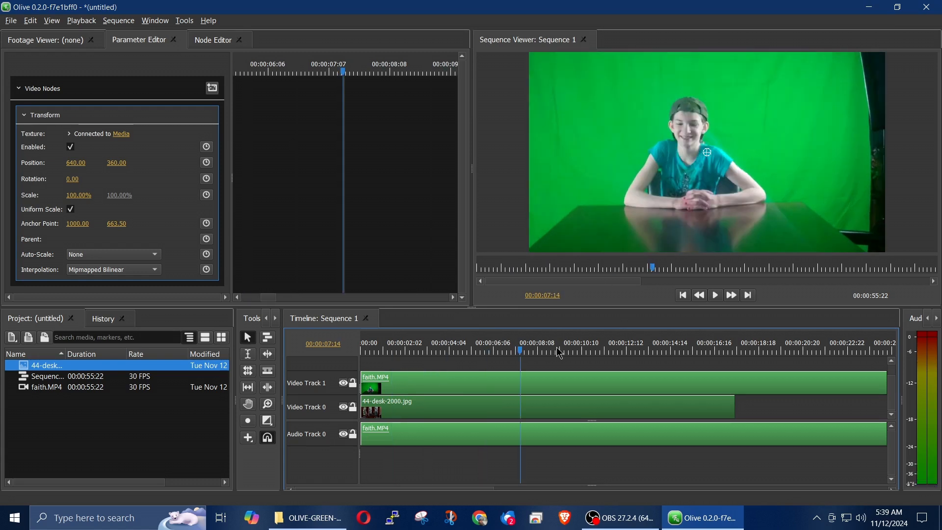
pyautogui.click(583, 349)
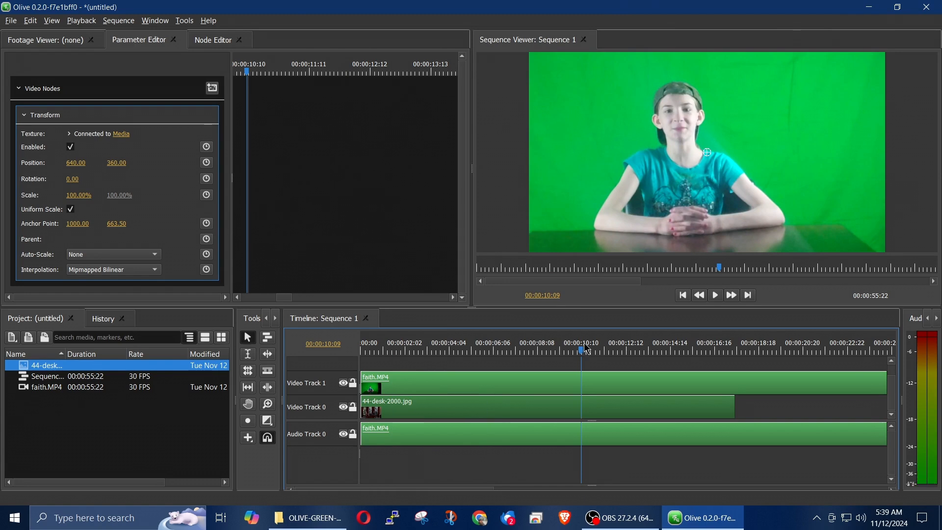
pyautogui.click(395, 352)
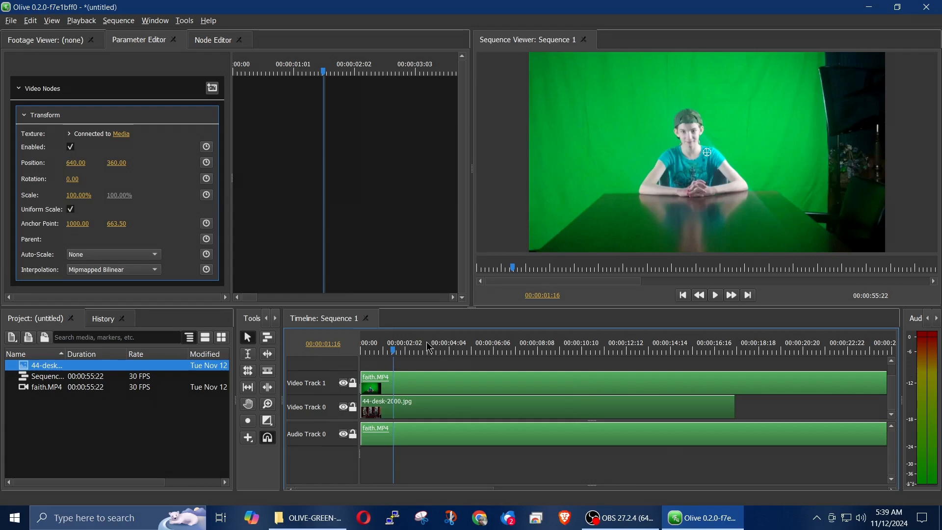
pyautogui.click(520, 350)
pyautogui.click(595, 351)
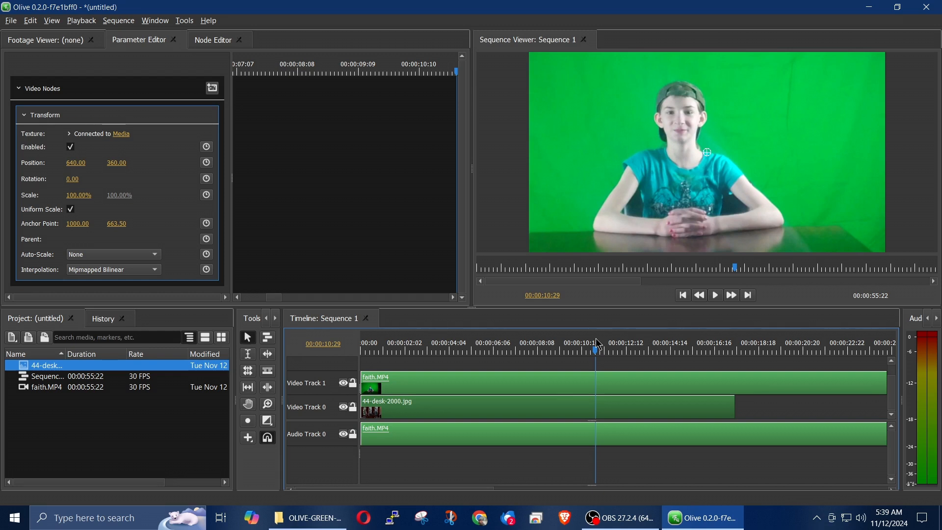
pyautogui.click(544, 350)
pyautogui.click(584, 349)
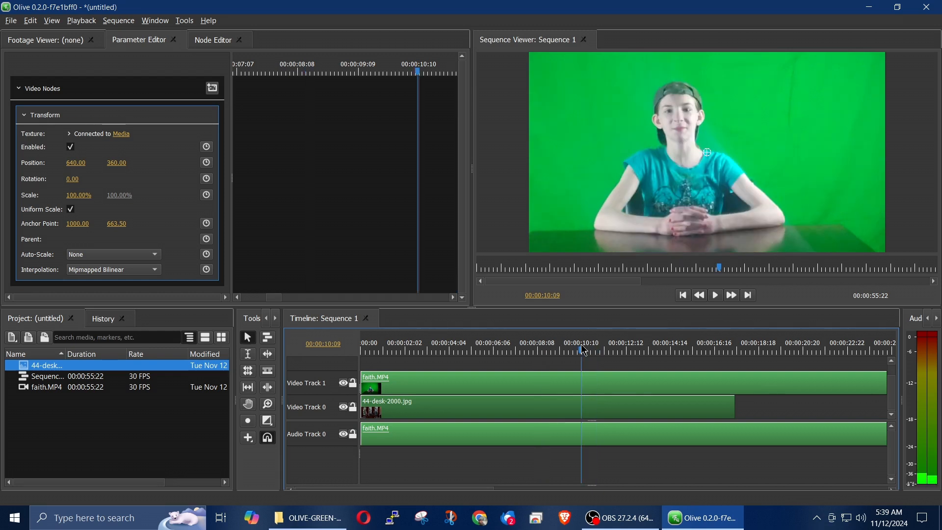
pyautogui.click(619, 350)
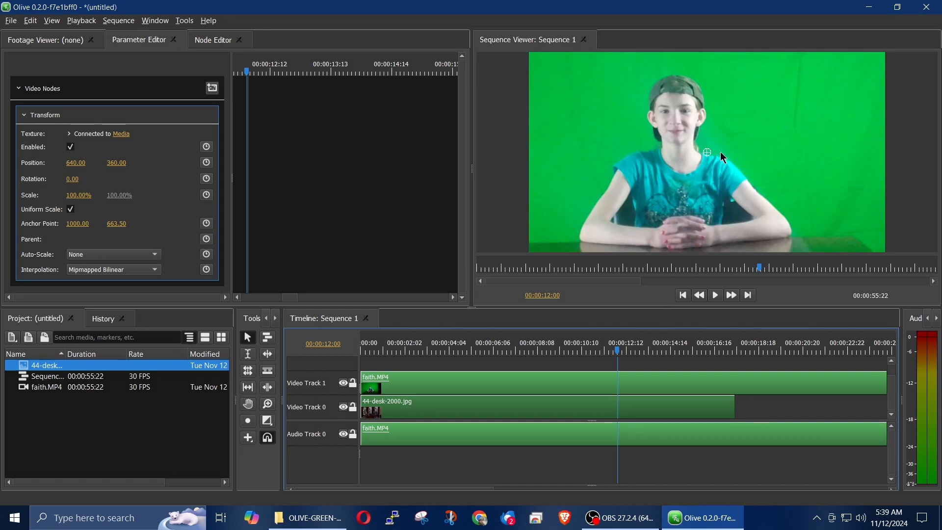
pyautogui.click(657, 349)
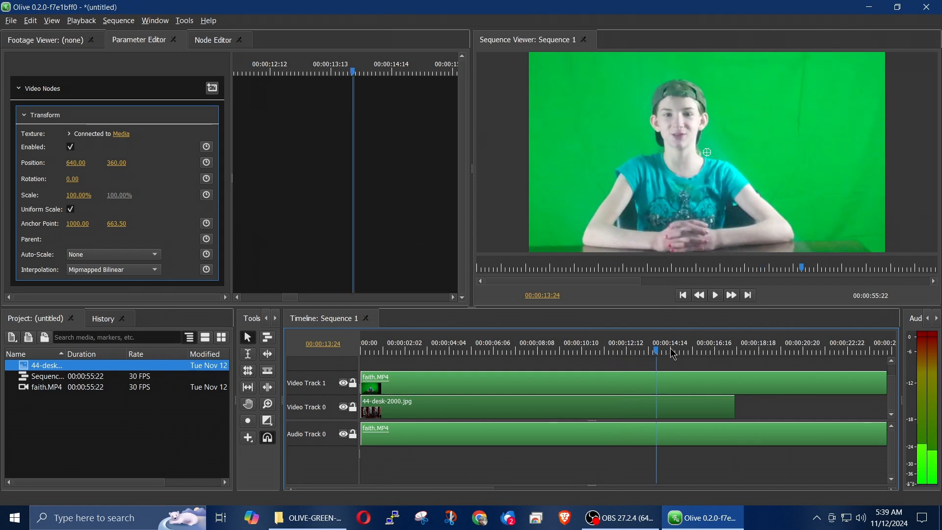
pyautogui.click(612, 349)
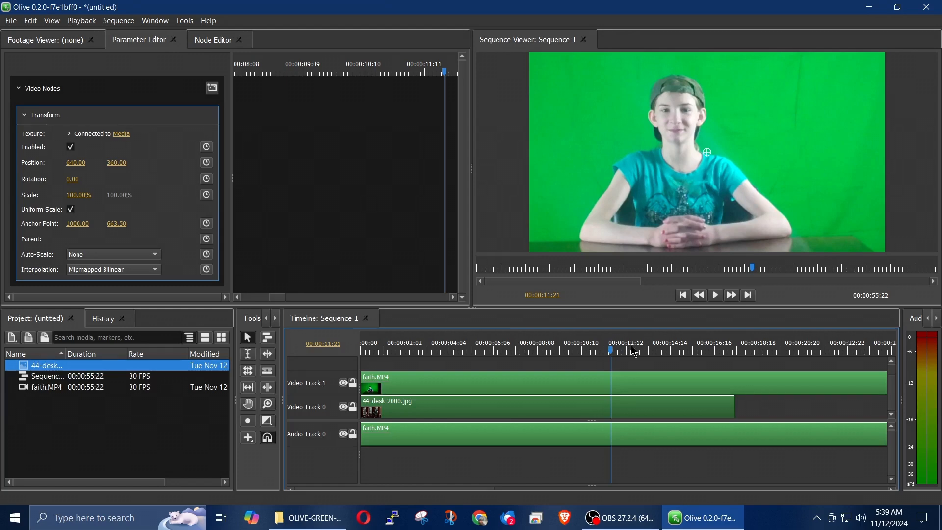
pyautogui.click(631, 348)
pyautogui.click(671, 350)
pyautogui.click(713, 352)
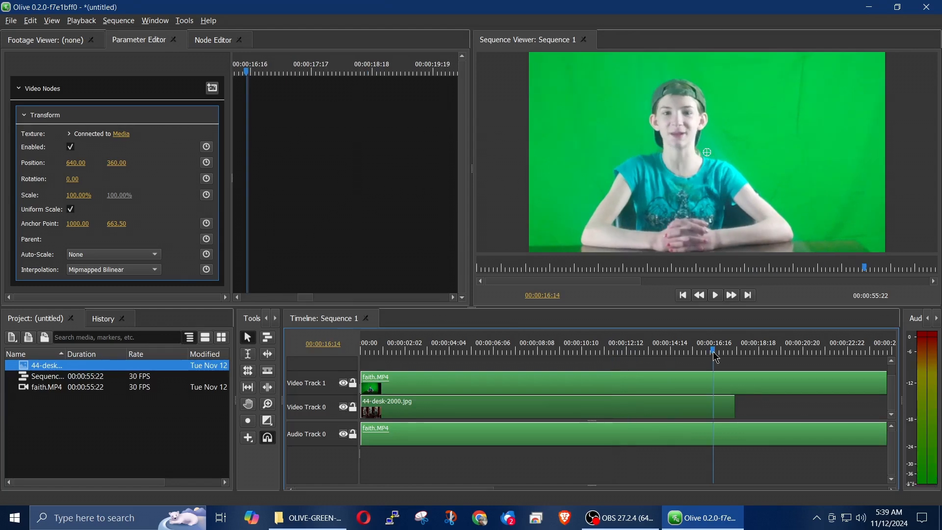
pyautogui.click(735, 350)
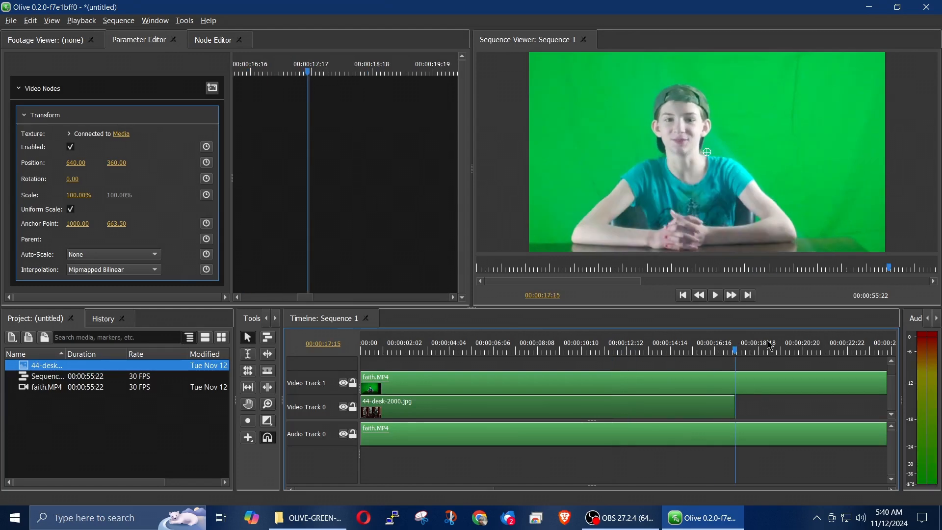
pyautogui.click(767, 341)
pyautogui.click(801, 347)
pyautogui.click(823, 350)
pyautogui.click(741, 350)
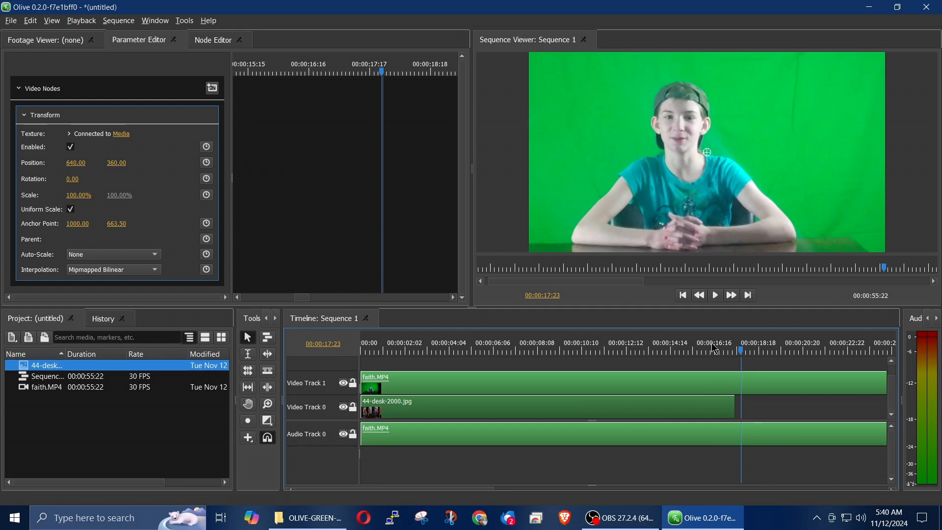
# - Split the faith.MP4 video and its linked audio at 00:00:15:14
pyautogui.click(690, 342)
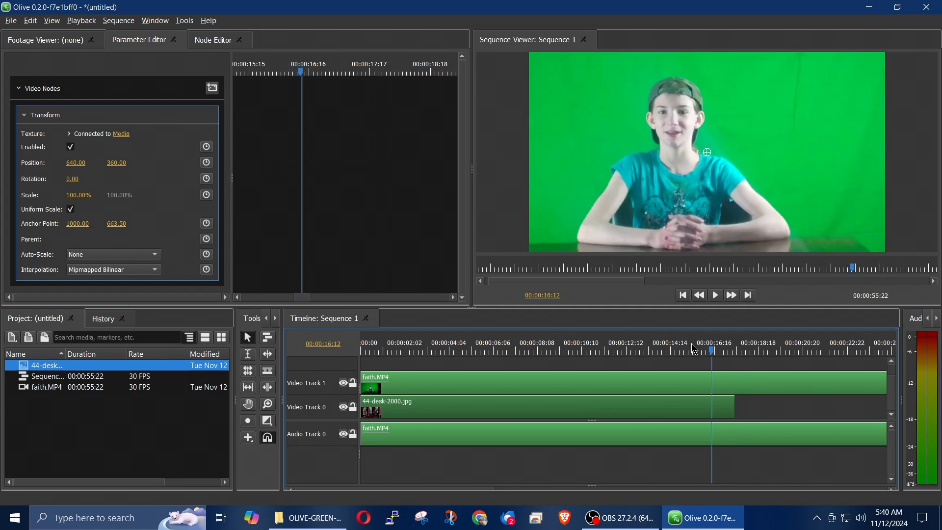
pyautogui.click(702, 385)
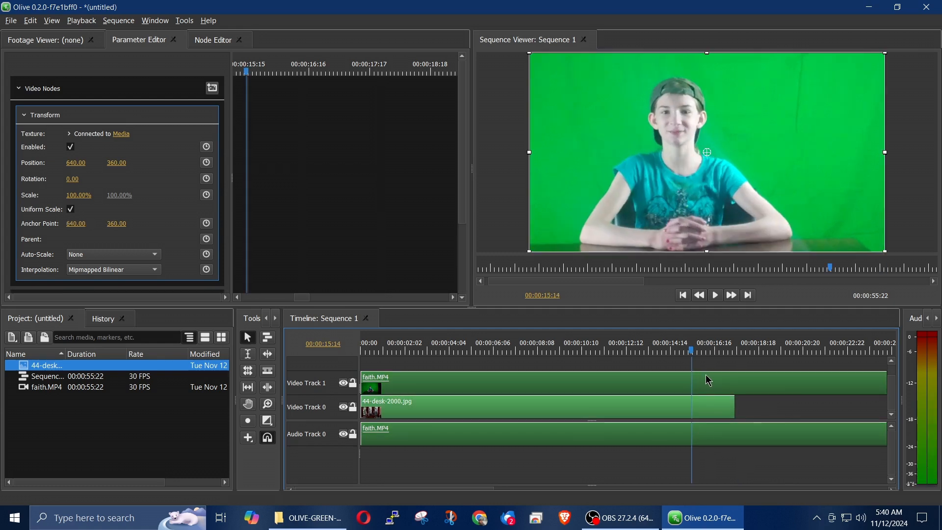
pyautogui.hotkey('ctrl', 'k')
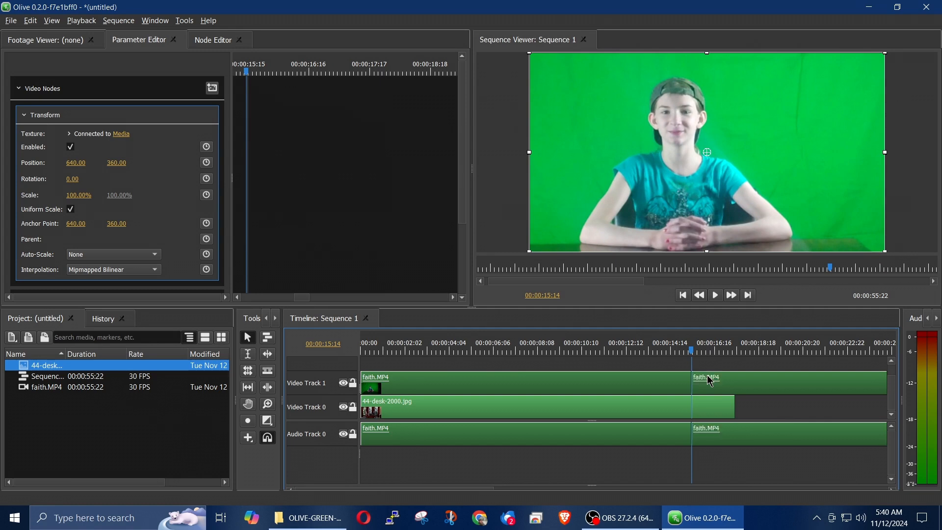
# - Ripple-delete the faith.MP4 video and audio section before the split, leaving the desk image in place
pyautogui.click(506, 349)
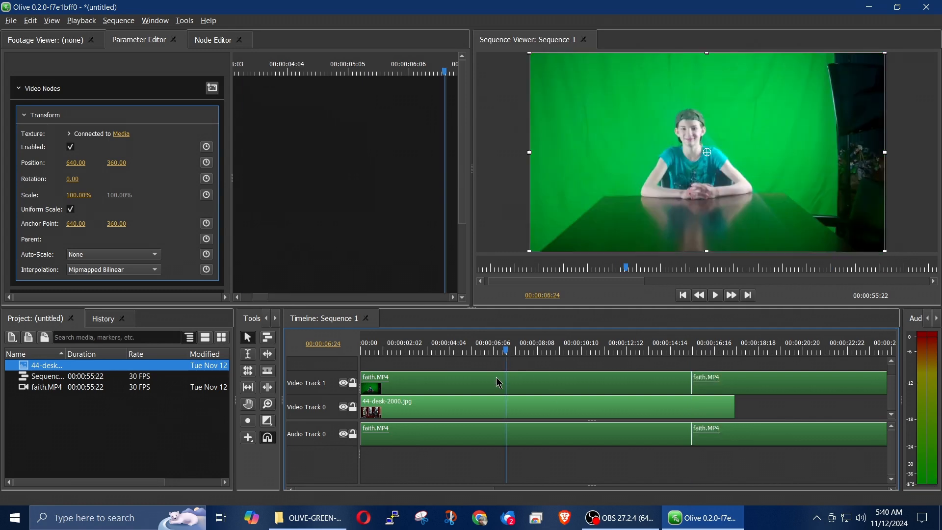
pyautogui.click(538, 466)
pyautogui.click(520, 387)
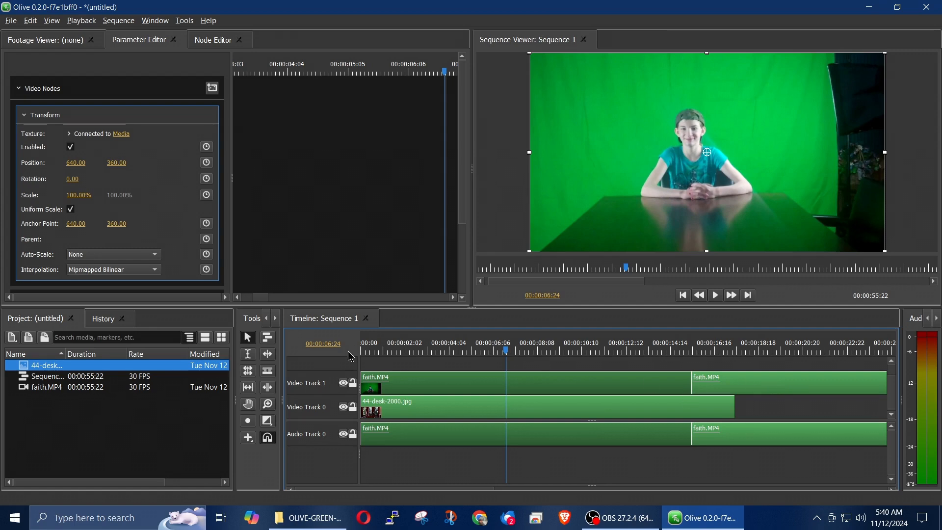
pyautogui.hotkey('shift', 'Delete')
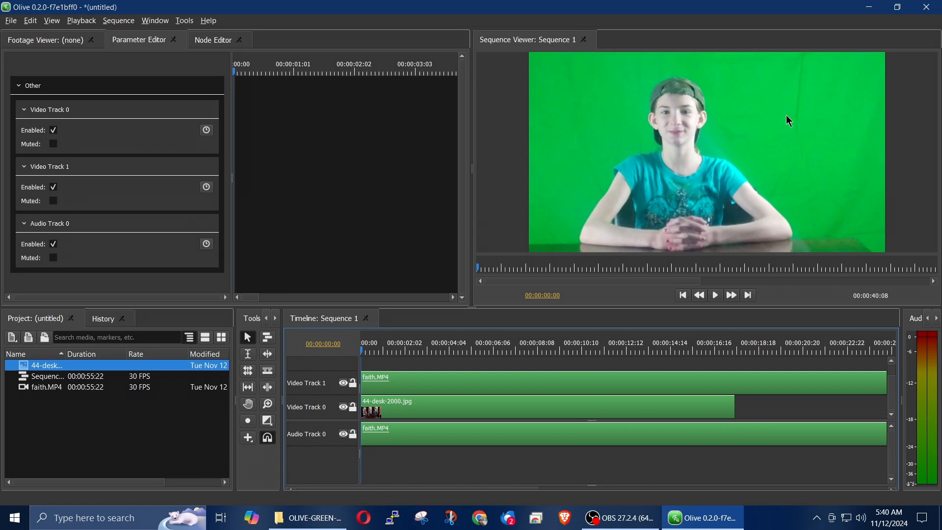
# - Add a Chroma Key node to the faith.MP4 video clip and insert it between its Transform and Output nodes
pyautogui.click(406, 386)
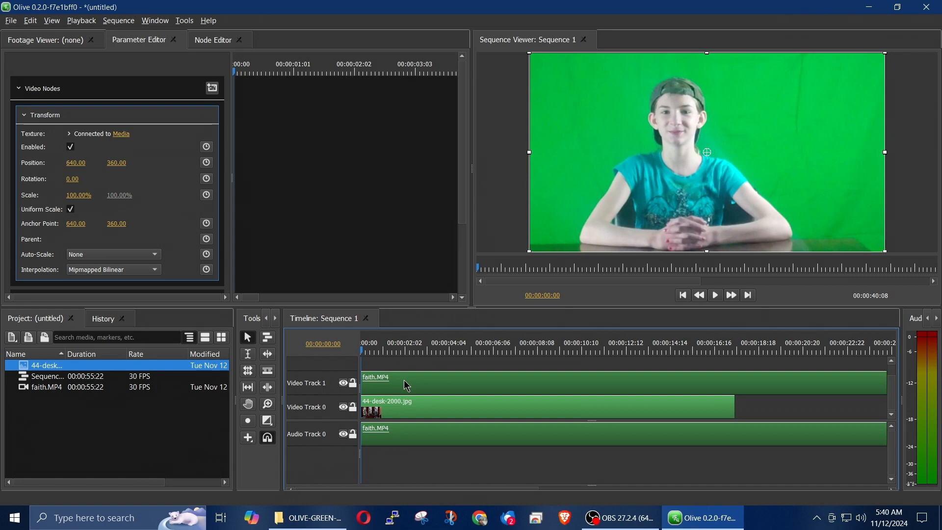
pyautogui.click(204, 40)
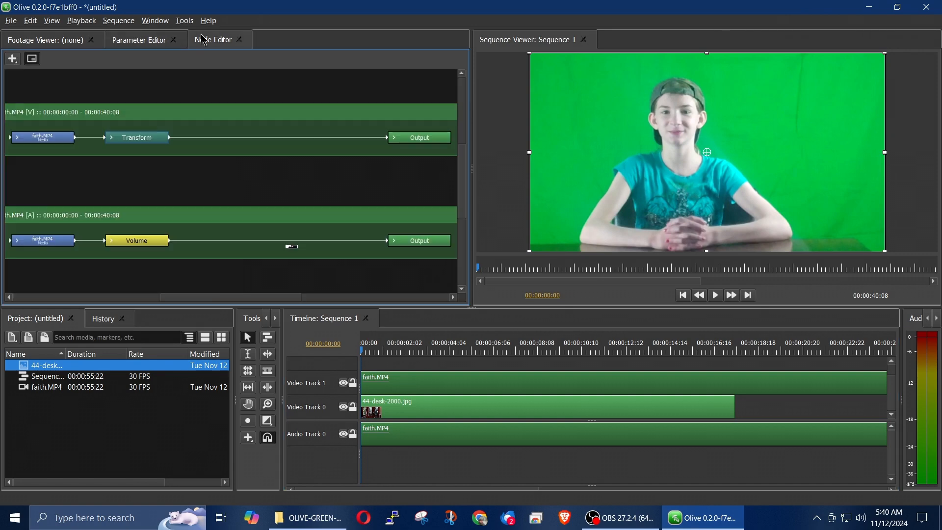
pyautogui.click(12, 59)
pyautogui.moveTo(56, 122)
pyautogui.click(130, 122)
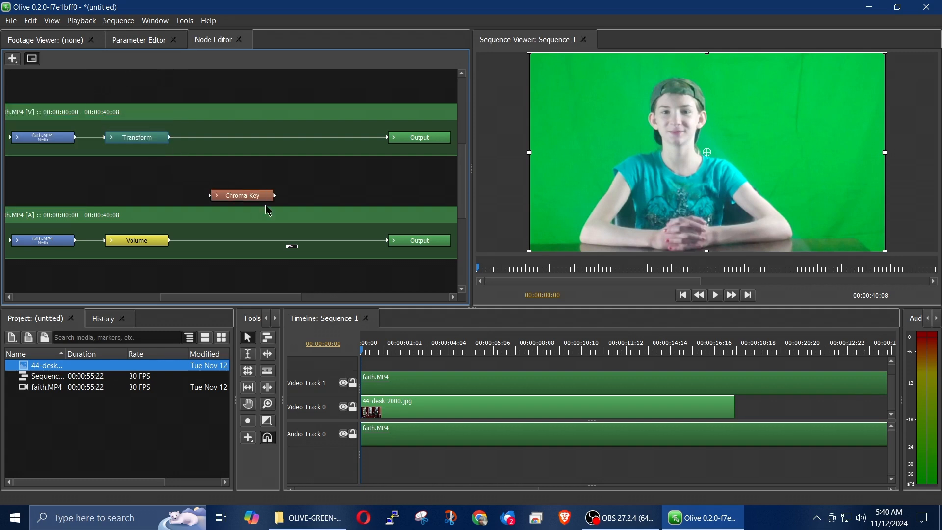
pyautogui.click(272, 141)
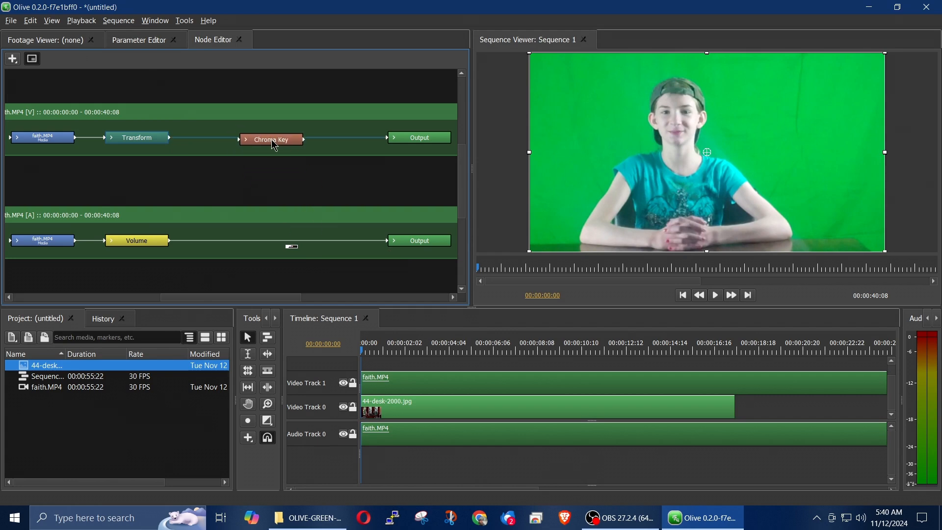
pyautogui.click(272, 142)
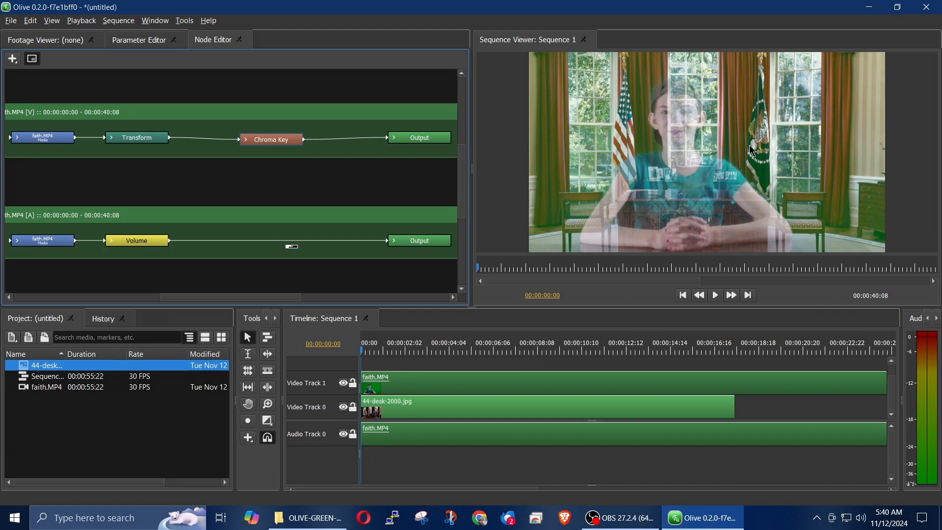
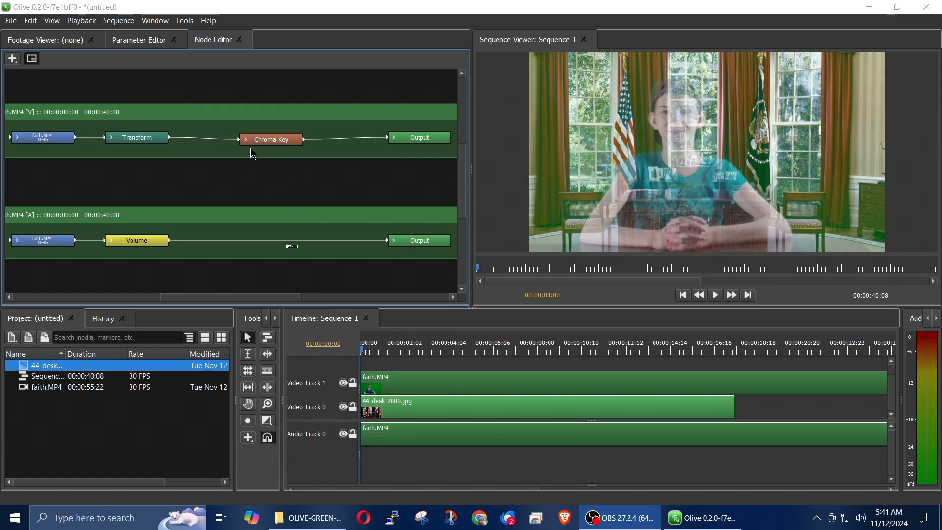
# - Collapse the clip's Transform parameters and toggle the Chroma Key effect off and on to compare the keyed and original footage
pyautogui.click(142, 45)
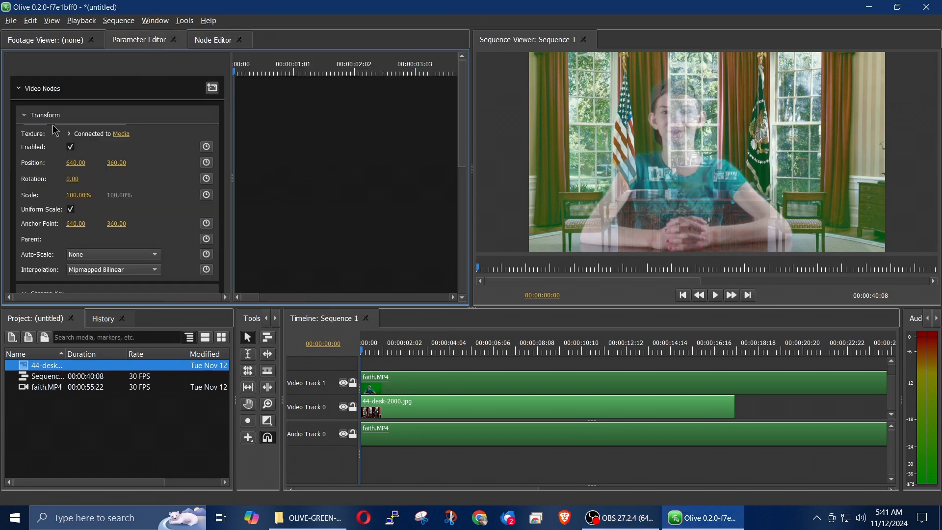
pyautogui.click(24, 116)
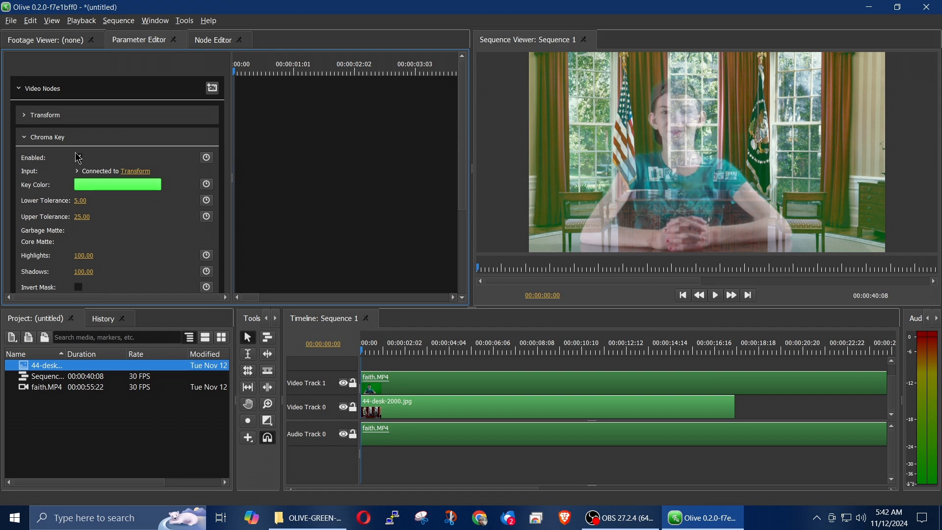
pyautogui.click(77, 160)
pyautogui.click(78, 160)
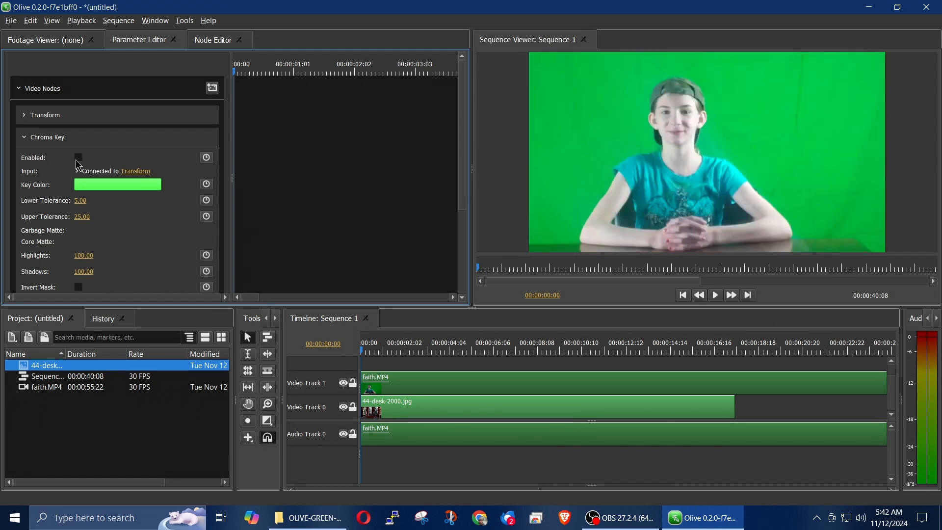
pyautogui.click(77, 160)
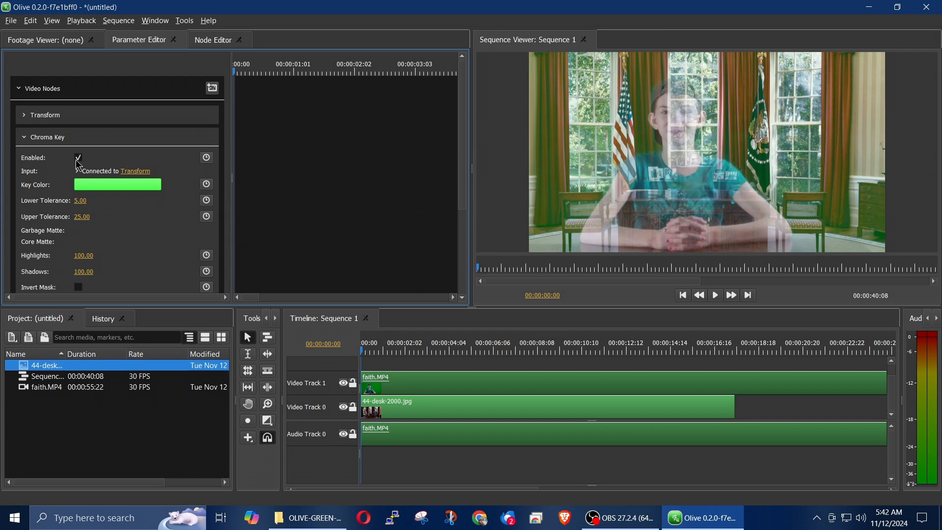
# - Disable the Chroma Key, sample the backdrop beside the subject's elbow as the key color, rgb(0.0, 0.740972, 0.254807), and re-enable the effect
pyautogui.click(78, 160)
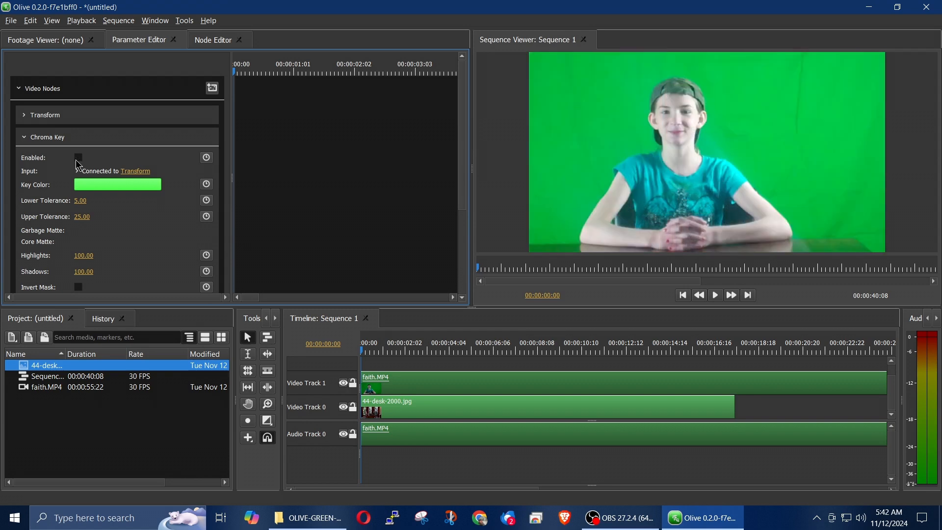
pyautogui.click(103, 186)
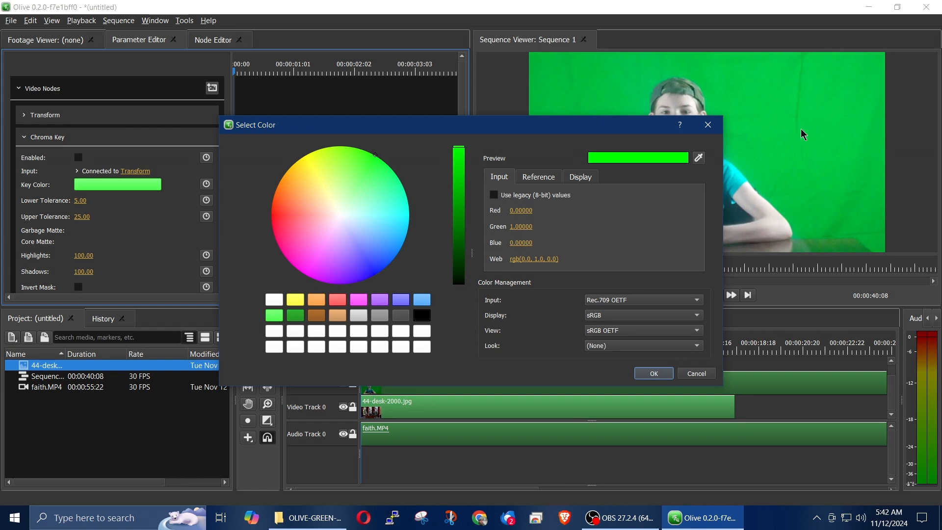
pyautogui.click(698, 158)
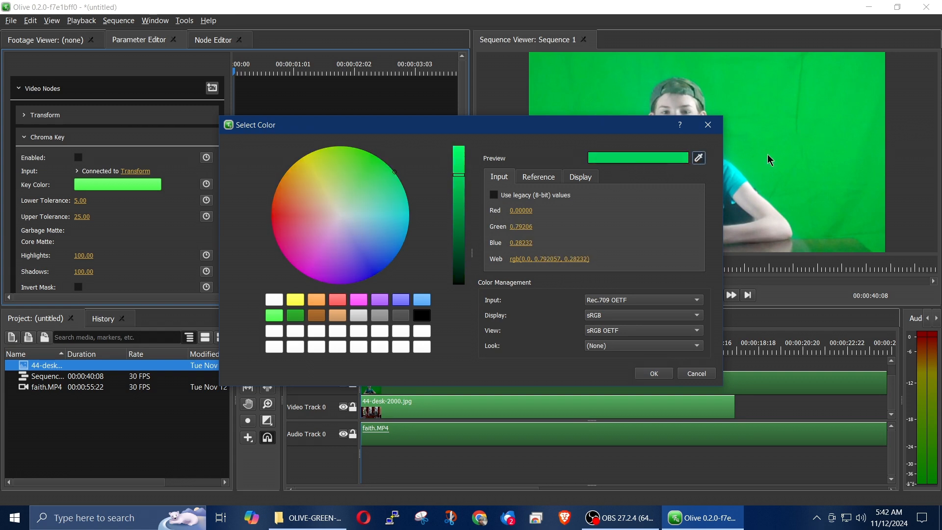
pyautogui.click(756, 213)
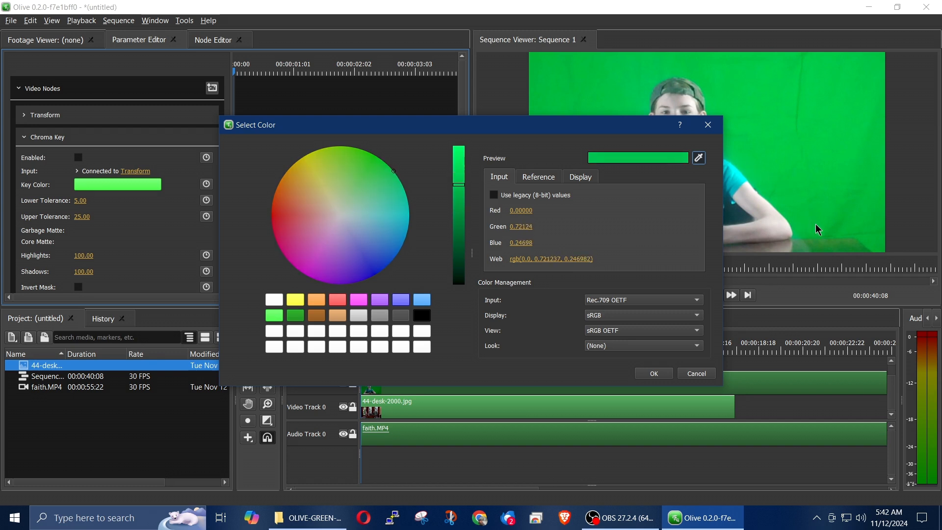
pyautogui.click(789, 215)
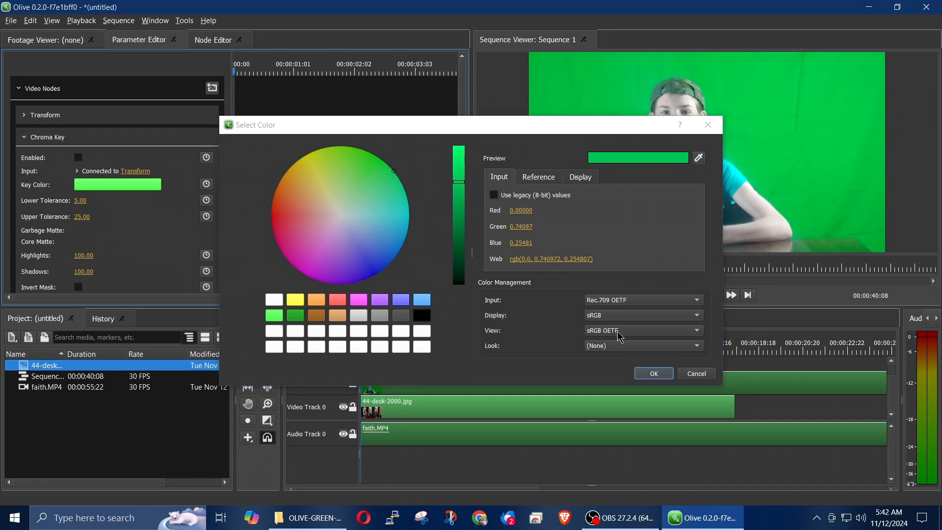
pyautogui.click(654, 373)
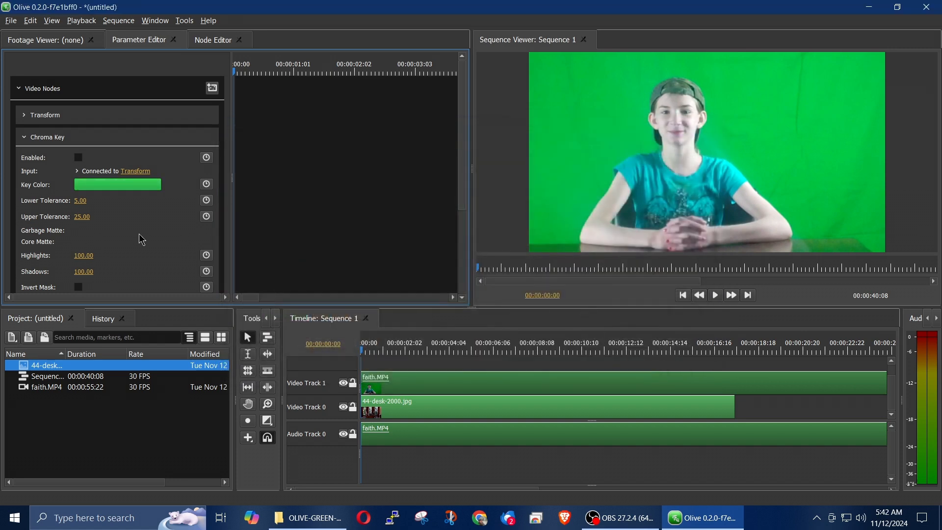
pyautogui.click(79, 158)
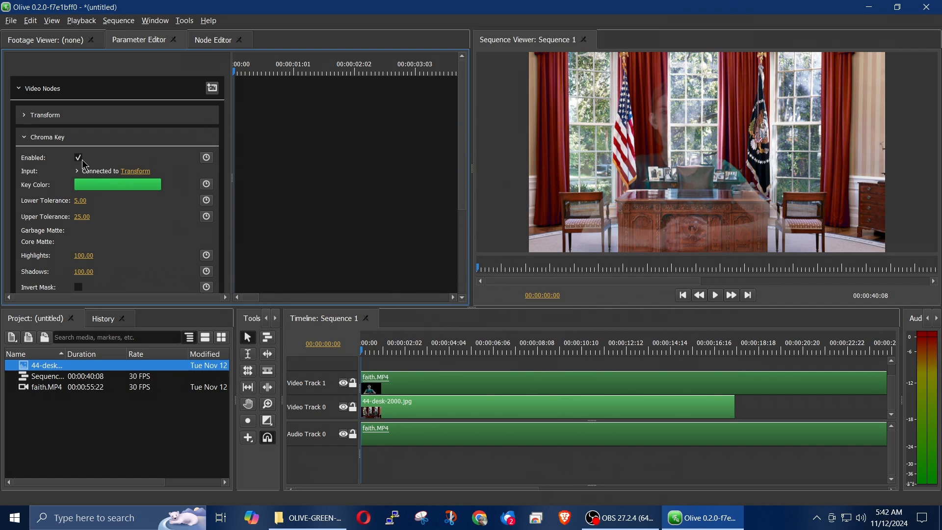
# - With the Chroma Key disabled, sample the backdrop near the frame's right edge as the key color, rgb(0.0, 0.787989, 0.274405), and re-enable the effect
pyautogui.click(82, 161)
pyautogui.click(100, 186)
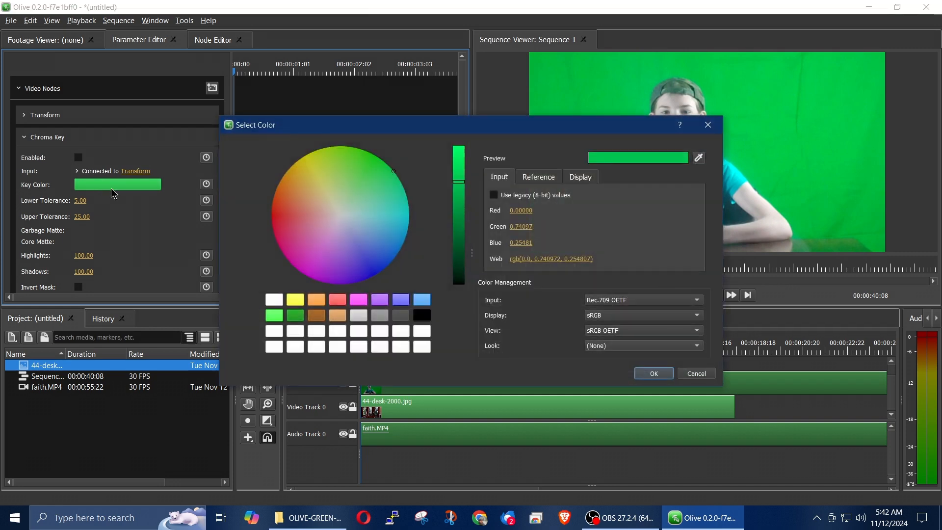
pyautogui.click(699, 157)
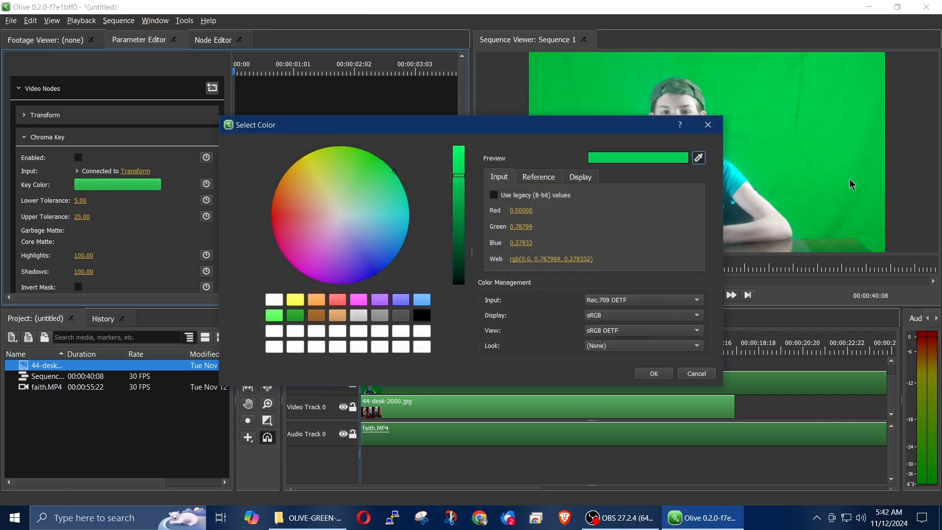
pyautogui.click(854, 141)
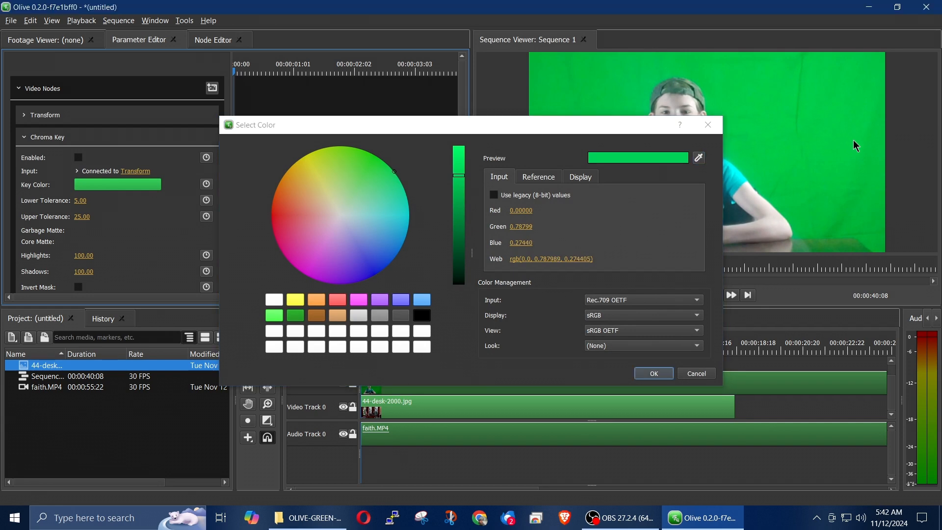
pyautogui.click(654, 373)
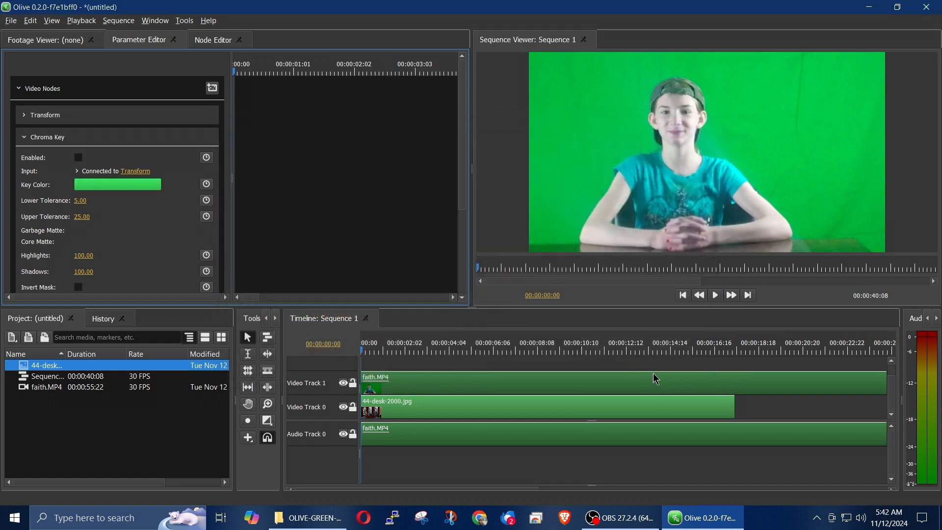
pyautogui.click(78, 158)
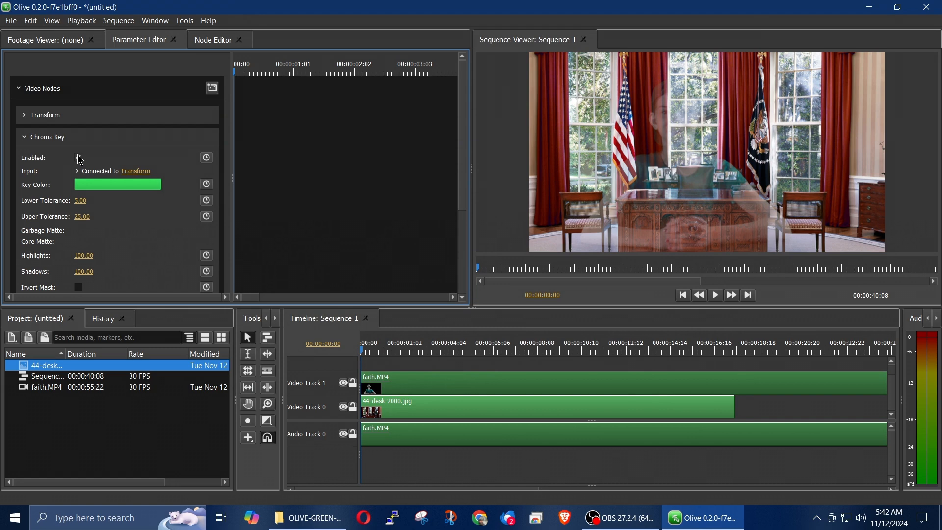
# - Disable the Chroma Key, set its Lower Tolerance to 1 and Upper Tolerance to 15, and re-enable it
pyautogui.click(79, 158)
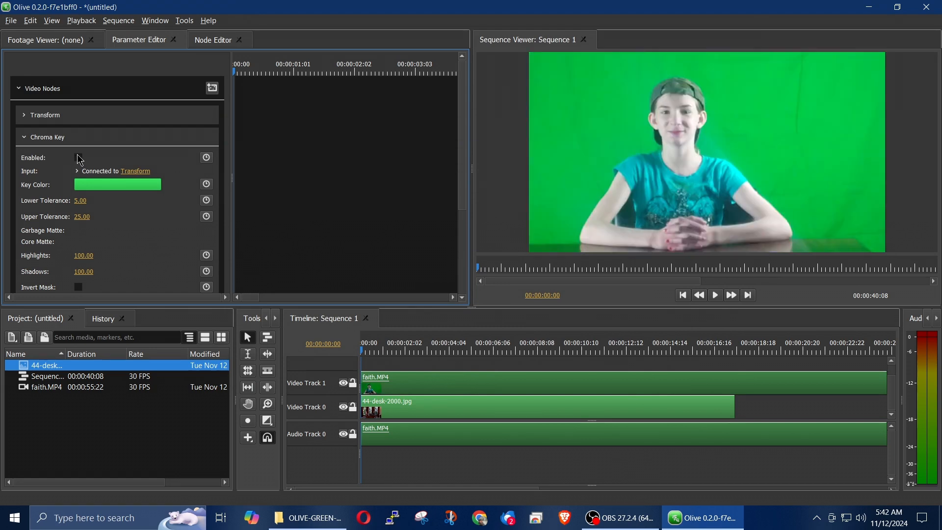
pyautogui.click(80, 201)
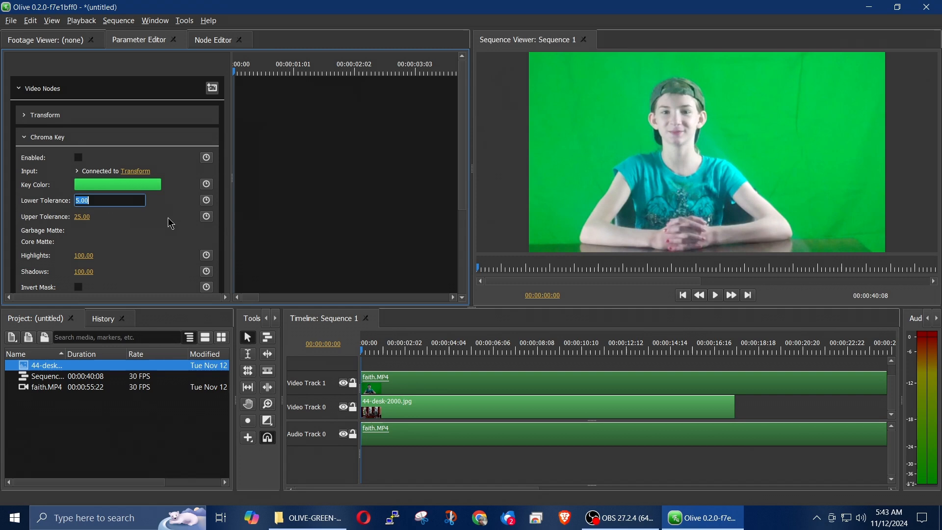
pyautogui.write('1')
pyautogui.press('Return')
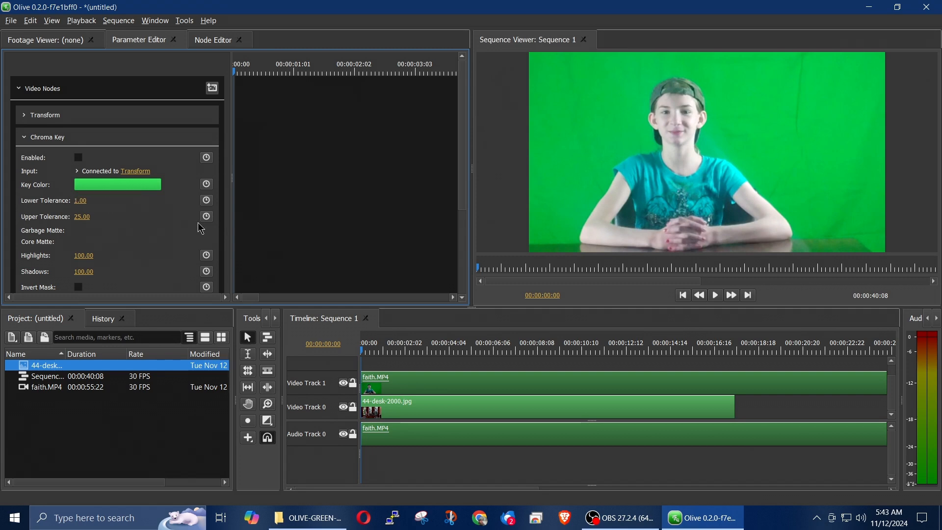
pyautogui.write('15')
pyautogui.press('Return')
pyautogui.click(78, 158)
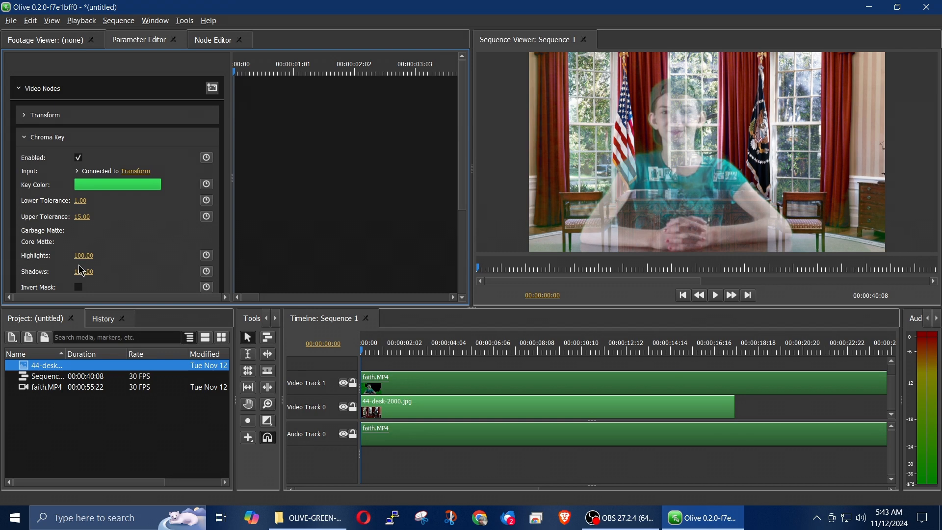
# - Try a Lower Tolerance of 10 on the Chroma Key, and set it to 0 instead
pyautogui.scroll(-2, 161, 242)
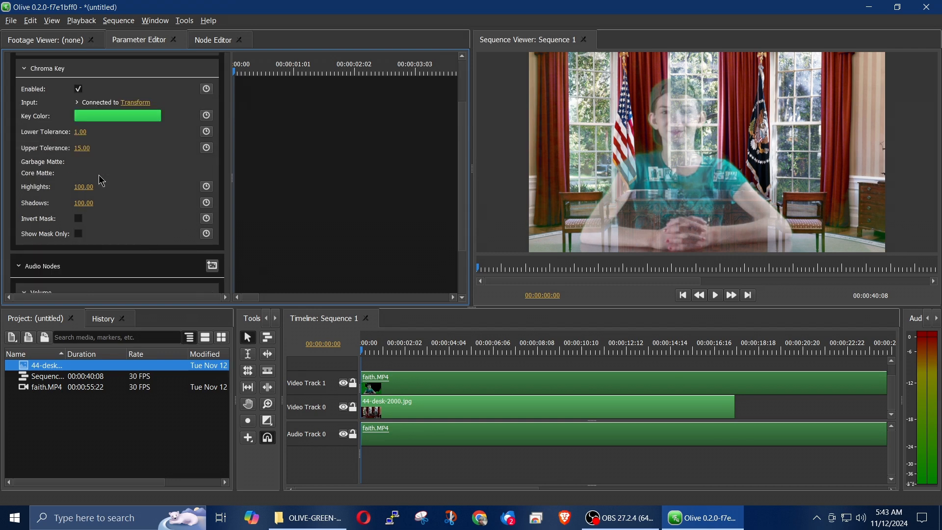
pyautogui.click(78, 131)
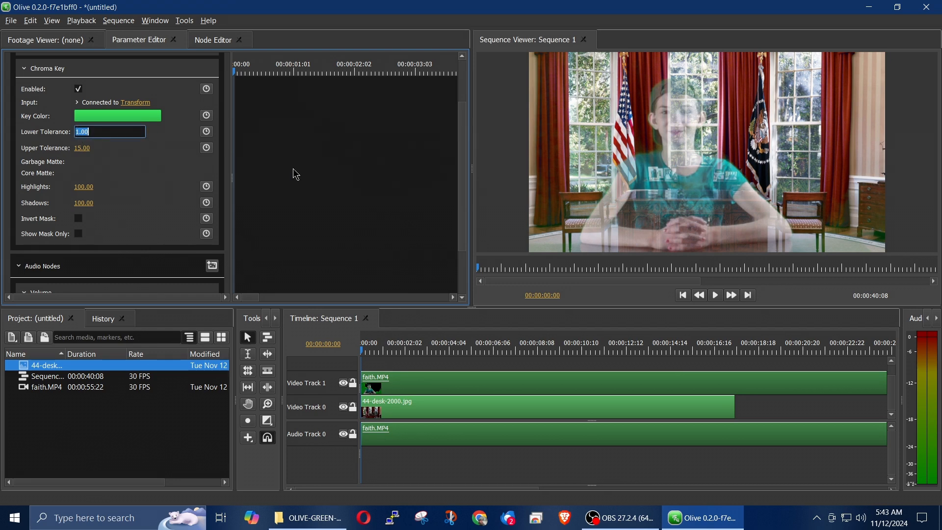
pyautogui.write('10')
pyautogui.press('Return')
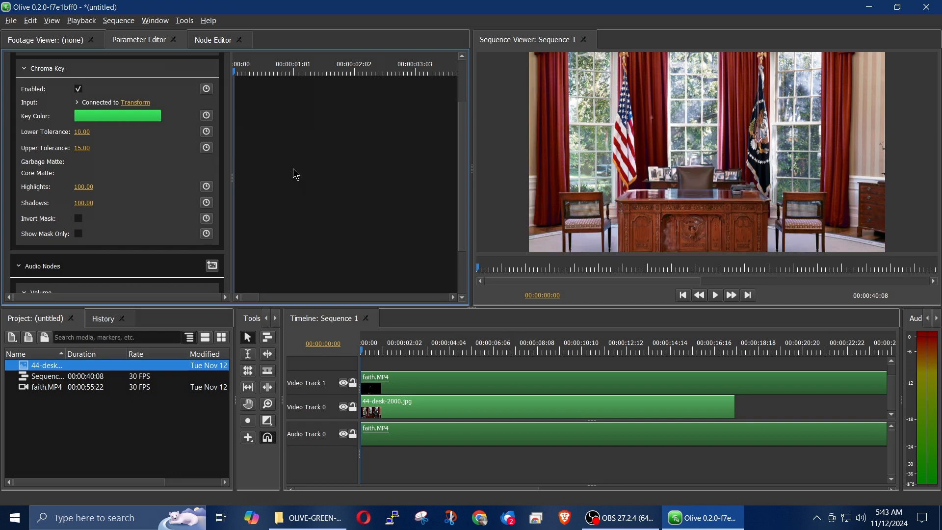
pyautogui.click(89, 130)
pyautogui.write('0')
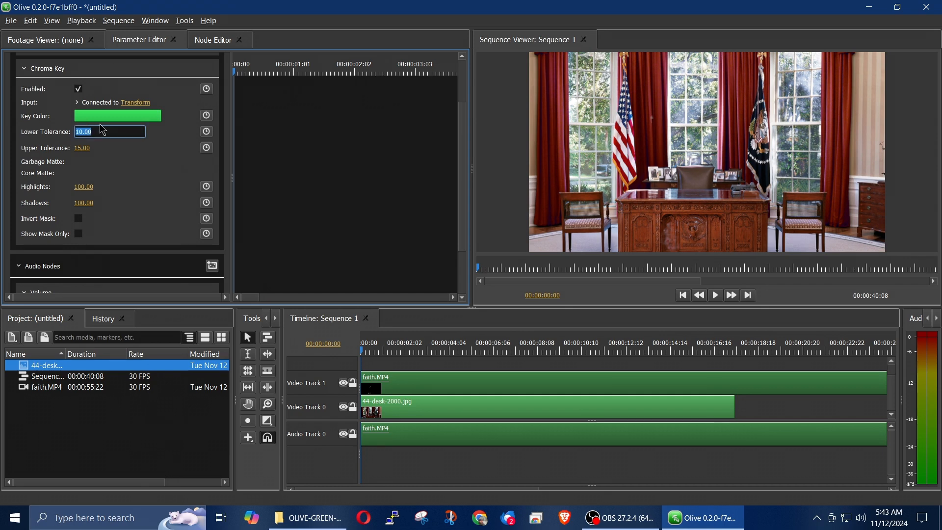
pyautogui.press('Return')
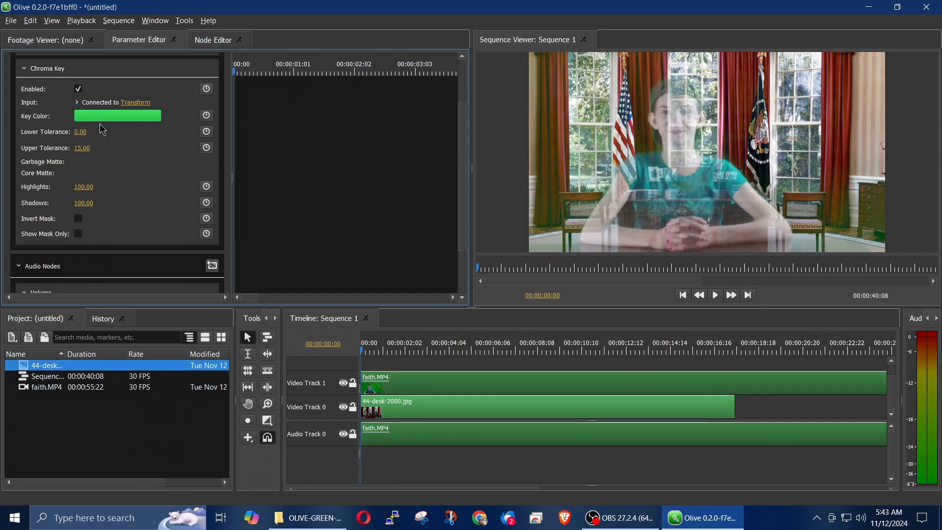
# - Set the Chroma Key's Upper Tolerance to 0, and raise it in single steps to 1 and 2
pyautogui.click(85, 150)
pyautogui.write('0')
pyautogui.press('Return')
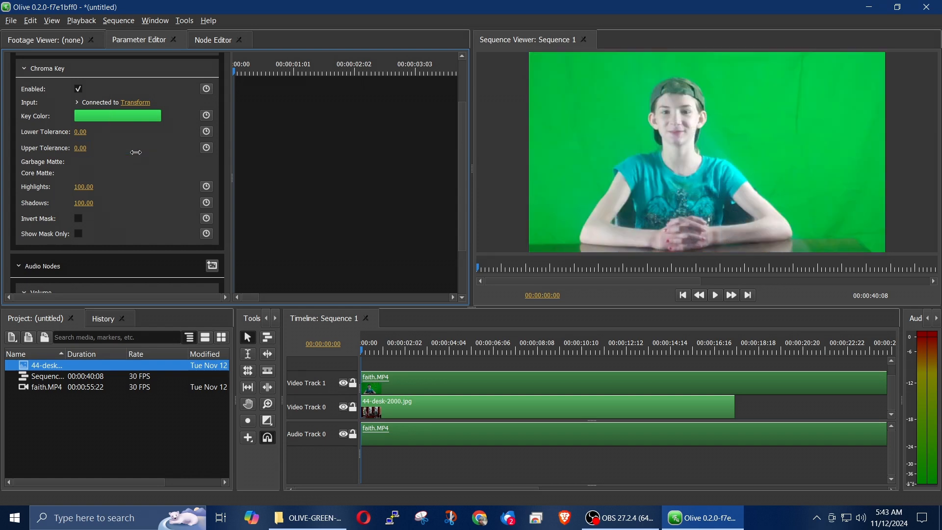
pyautogui.click(85, 149)
pyautogui.write('1')
pyautogui.press('Return')
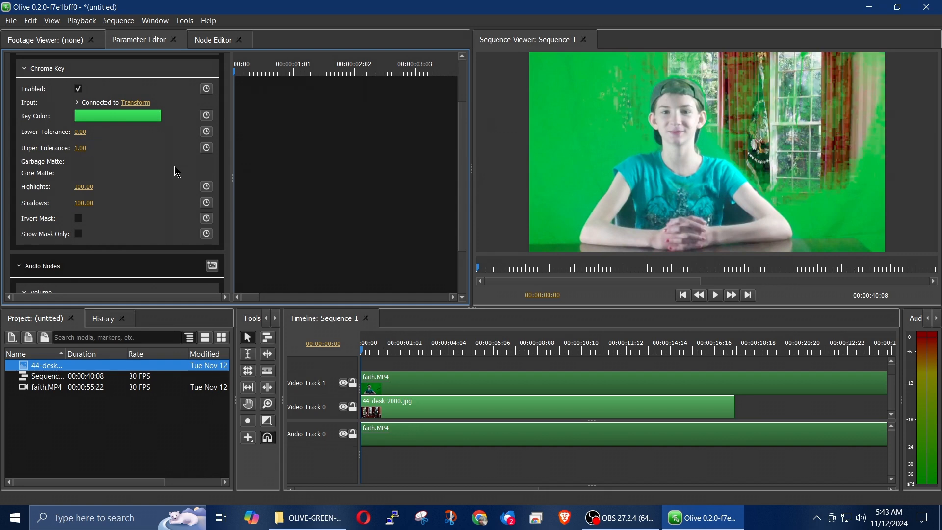
pyautogui.click(80, 149)
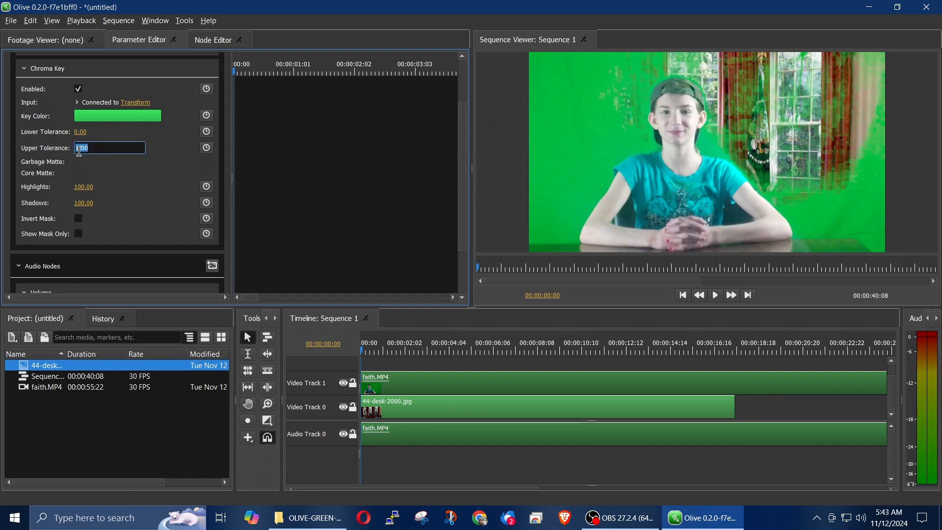
pyautogui.write('2')
pyautogui.press('Return')
# - Raise the Chroma Key's Upper Tolerance through 3, 4 and 5 to 10, comparing the keyed result
pyautogui.click(80, 149)
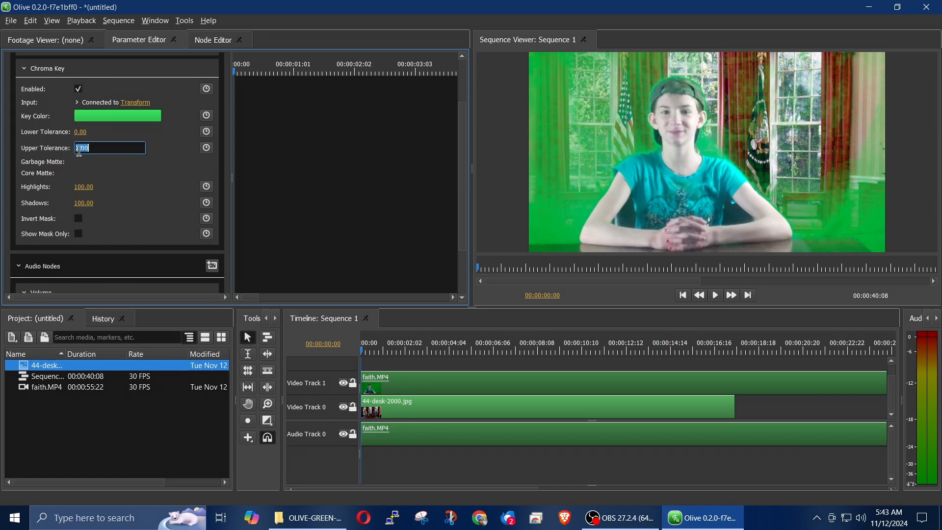
pyautogui.write('3')
pyautogui.press('Return')
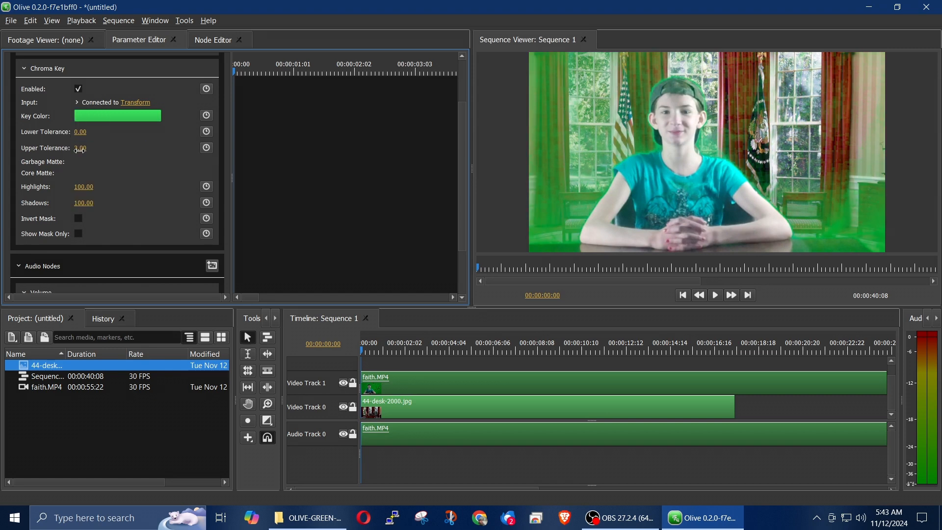
pyautogui.click(80, 150)
pyautogui.write('4')
pyautogui.press('Return')
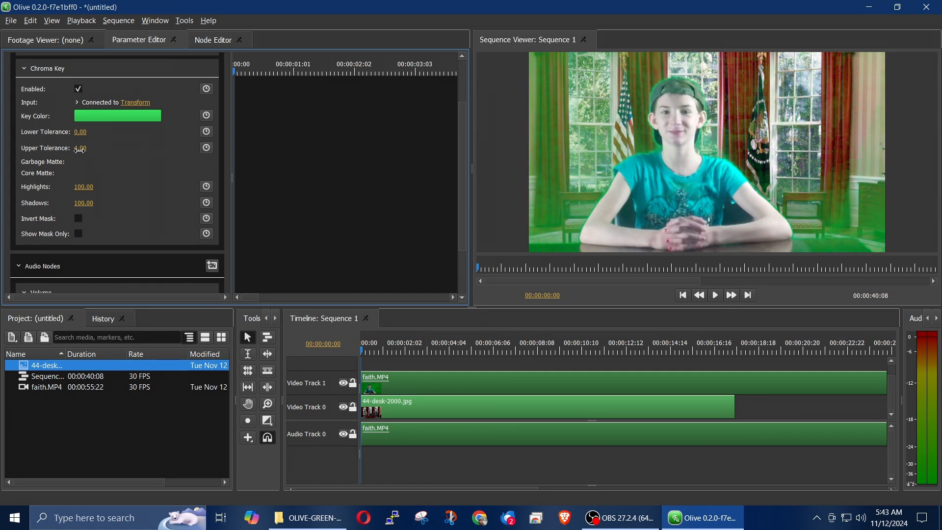
pyautogui.click(80, 149)
pyautogui.write('5')
pyautogui.press('Return')
pyautogui.click(80, 149)
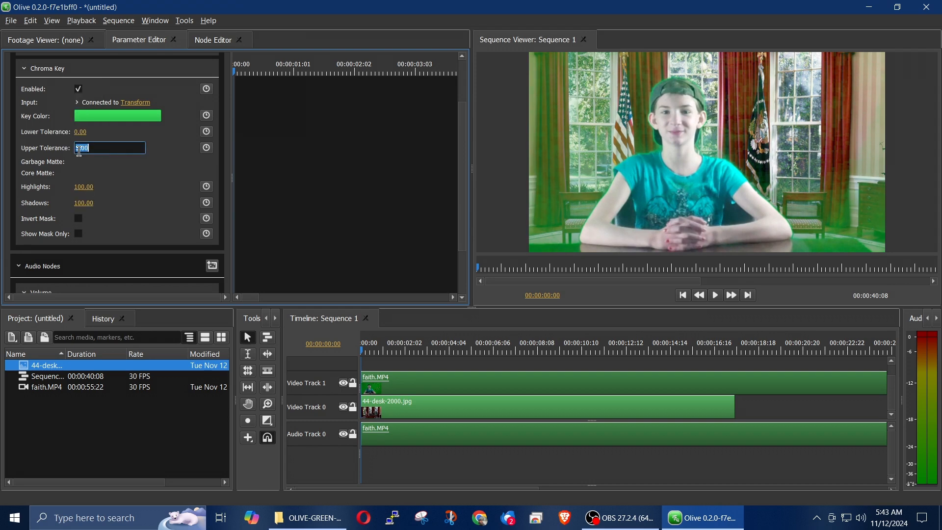
pyautogui.write('10')
pyautogui.press('Return')
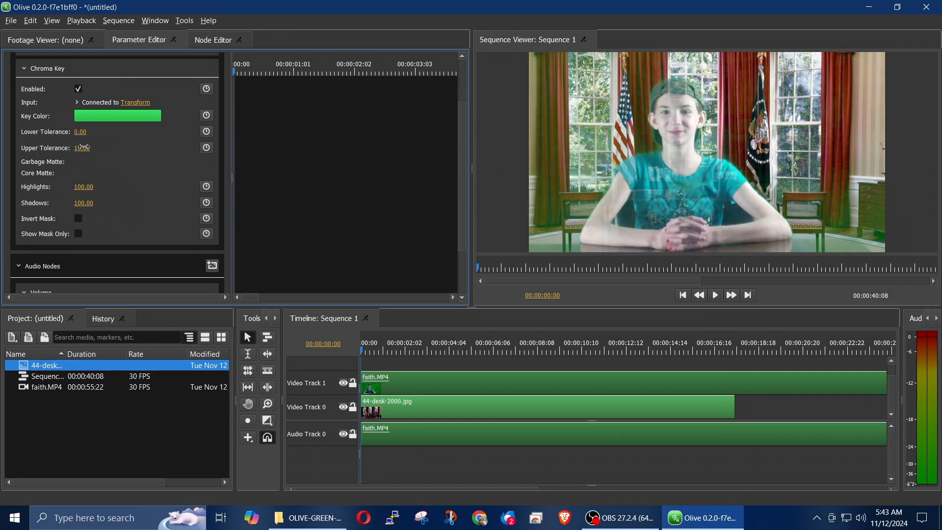
# - Lower the Chroma Key's Upper Tolerance through 9 and 8 to 7
pyautogui.click(84, 148)
pyautogui.write('9')
pyautogui.press('Return')
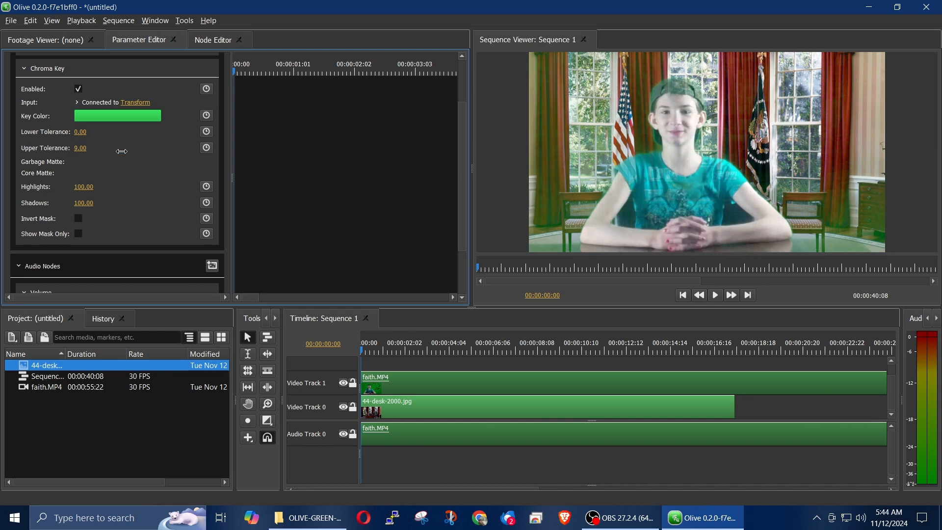
pyautogui.click(80, 149)
pyautogui.write('8')
pyautogui.press('Return')
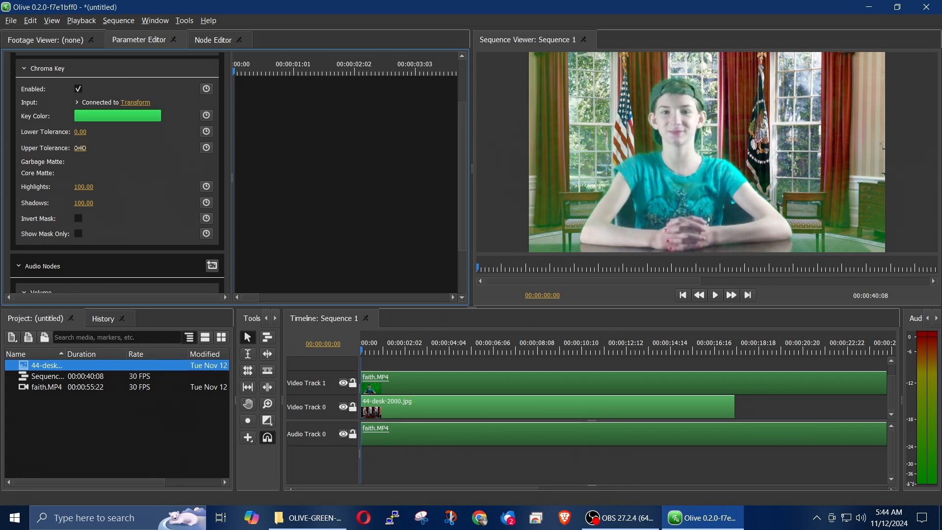
pyautogui.click(80, 148)
pyautogui.write('7')
pyautogui.press('Return')
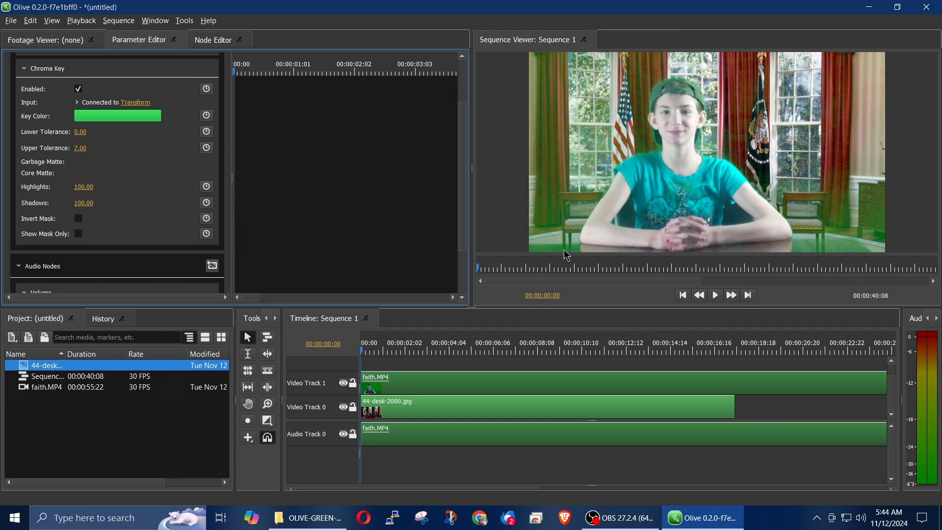
# - Add a Crop node to the faith.MP4 video clip's graph, inserting it between the Transform and Chroma Key nodes
pyautogui.click(486, 382)
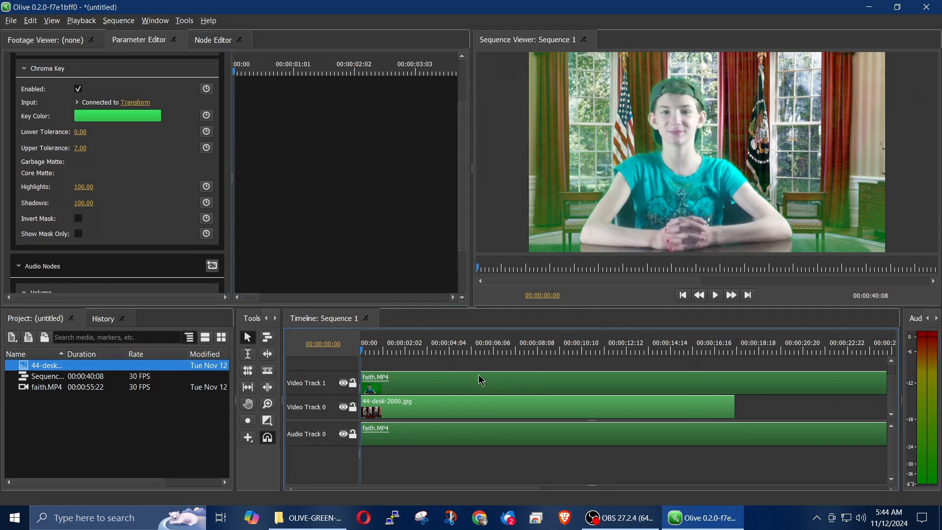
pyautogui.click(212, 46)
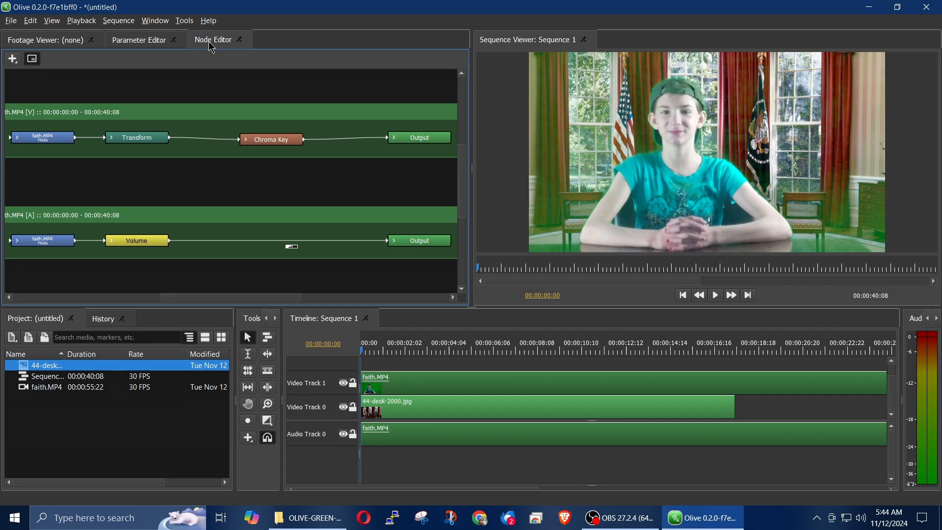
pyautogui.click(13, 60)
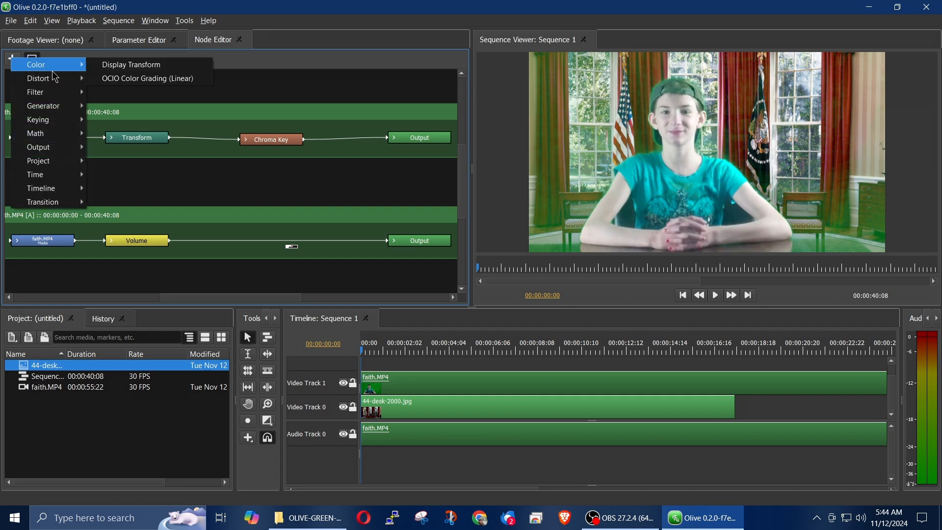
pyautogui.moveTo(55, 77)
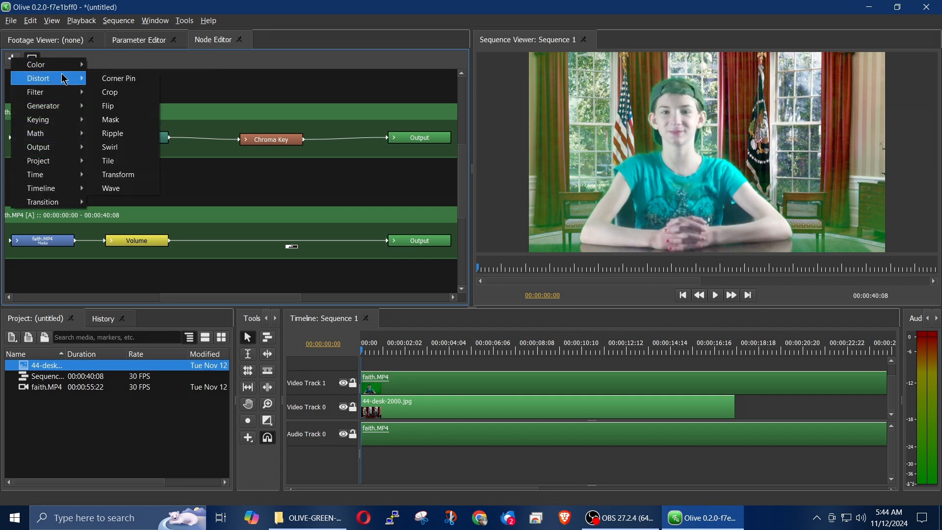
pyautogui.click(110, 92)
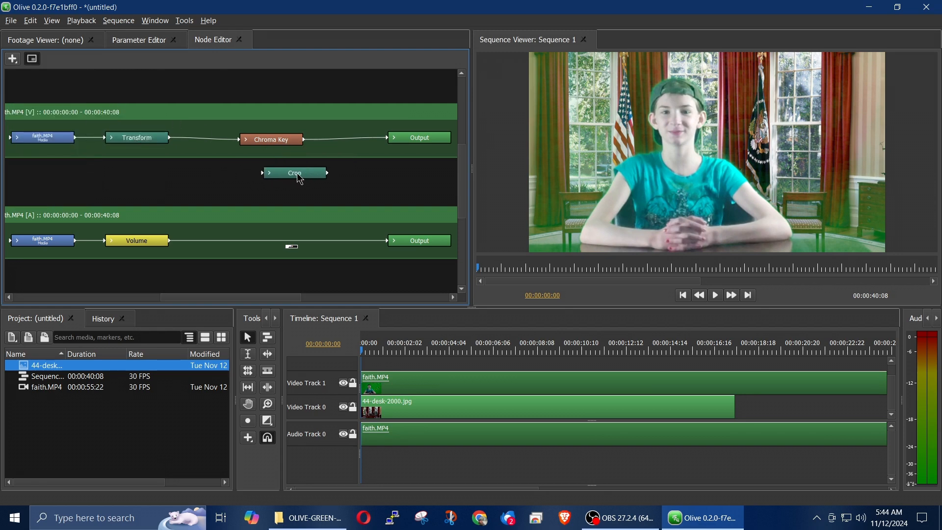
pyautogui.click(210, 140)
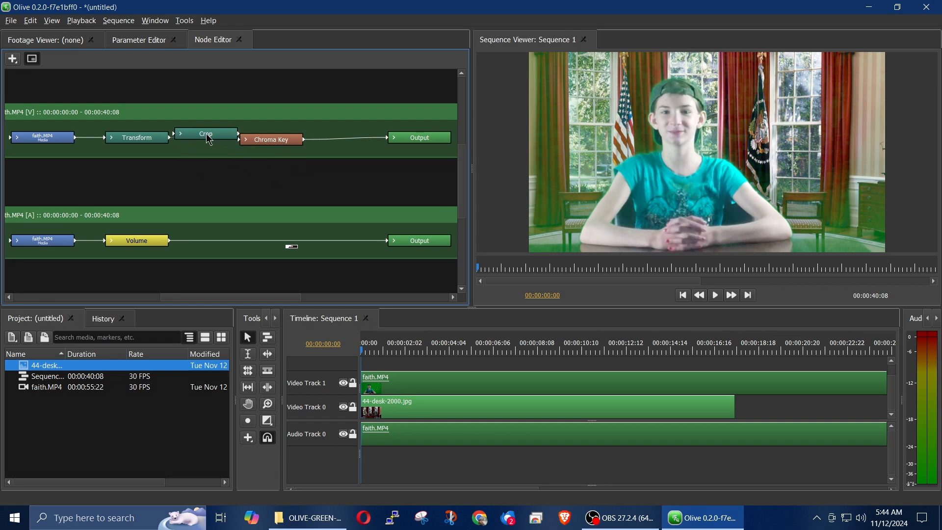
# - Crop both sides of the faith.MP4 image in towards the subject, and trim about 9.6% off its top edge
pyautogui.click(207, 143)
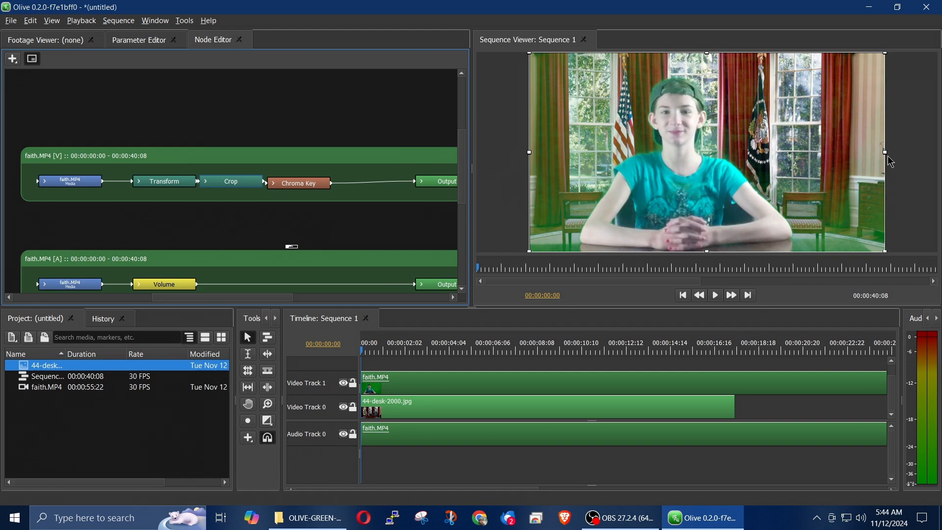
pyautogui.moveTo(888, 157); pyautogui.dragTo(803, 169)
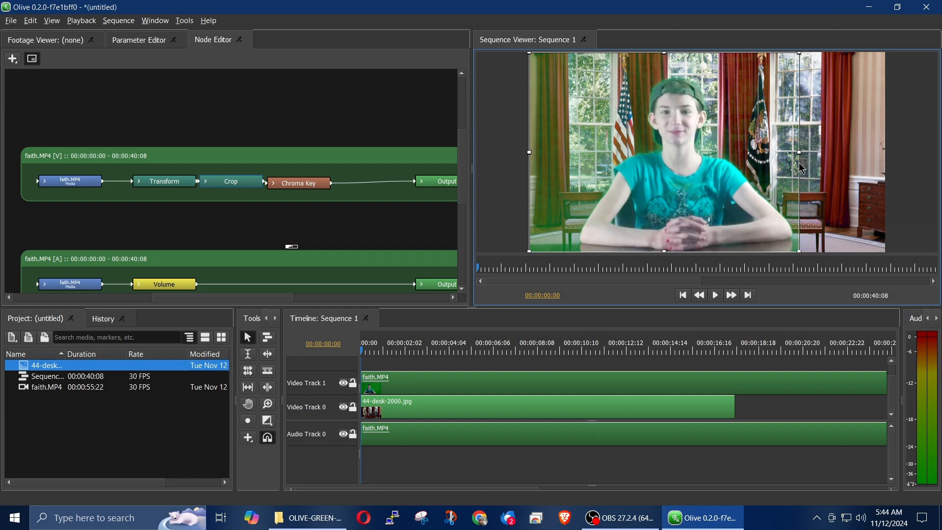
pyautogui.moveTo(529, 152); pyautogui.dragTo(580, 148)
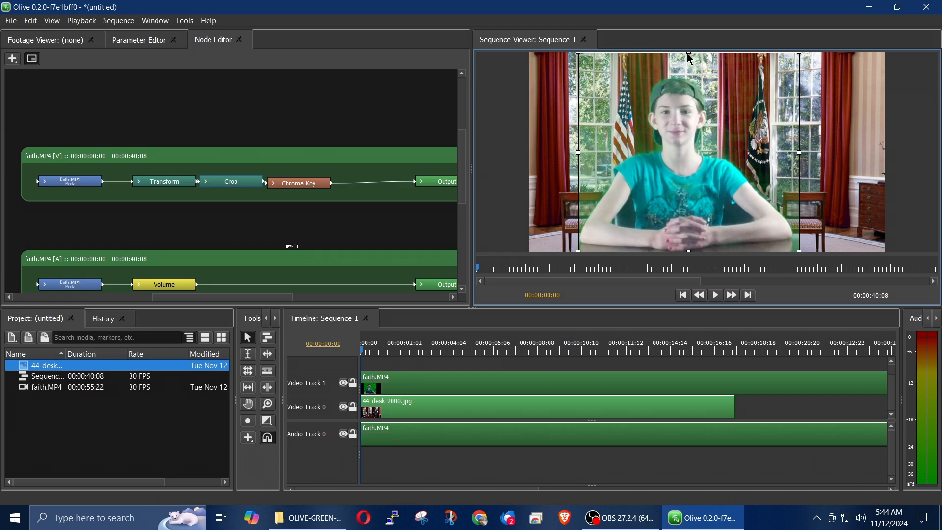
pyautogui.moveTo(687, 55); pyautogui.dragTo(685, 74)
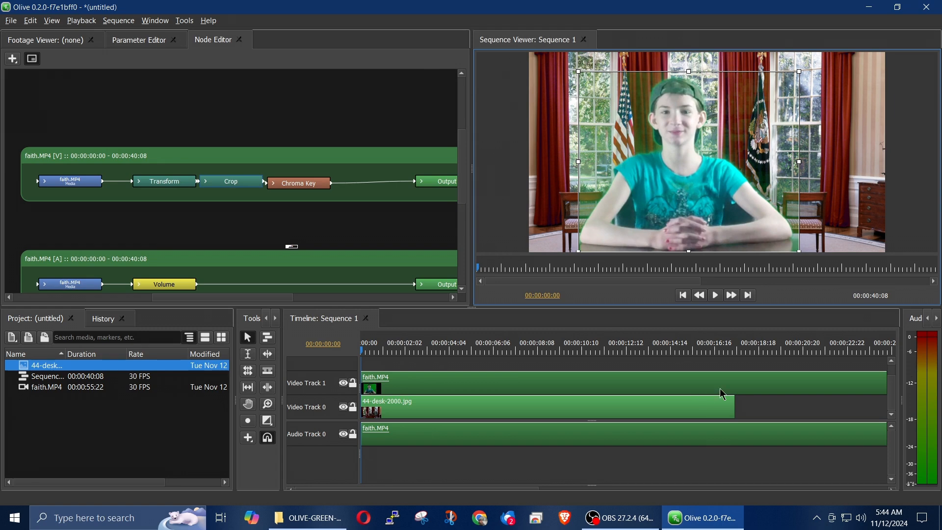
# - Play the sequence from about 1 second to about 15 seconds to check the crop against the subject's movement
pyautogui.click(385, 348)
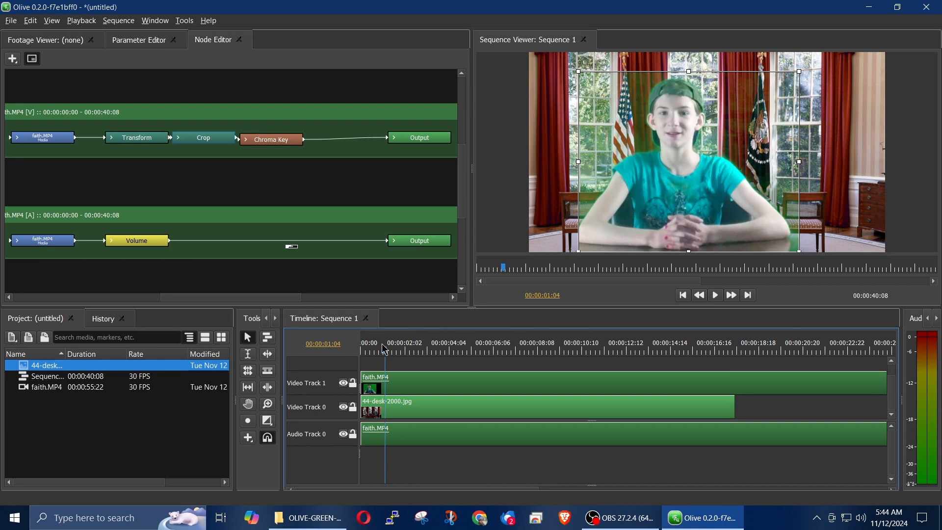
pyautogui.press('space')
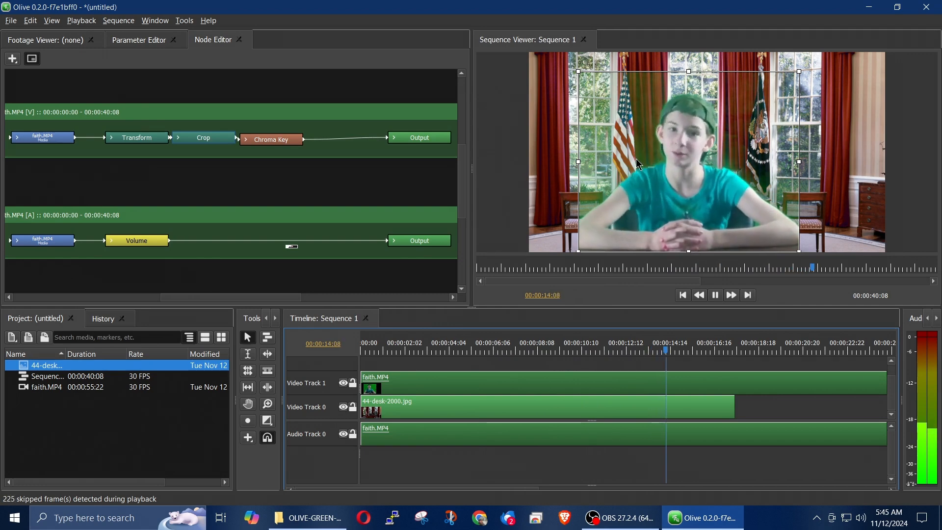
pyautogui.press('space')
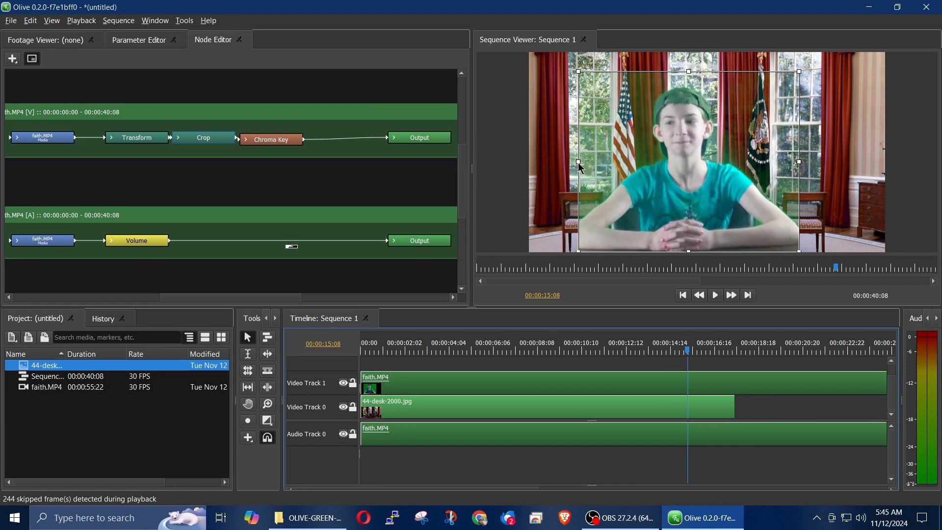
# - Widen the crop around the subject's arms to about 9.4% on the left and 22.5% on the right
pyautogui.moveTo(581, 167); pyautogui.dragTo(576, 172)
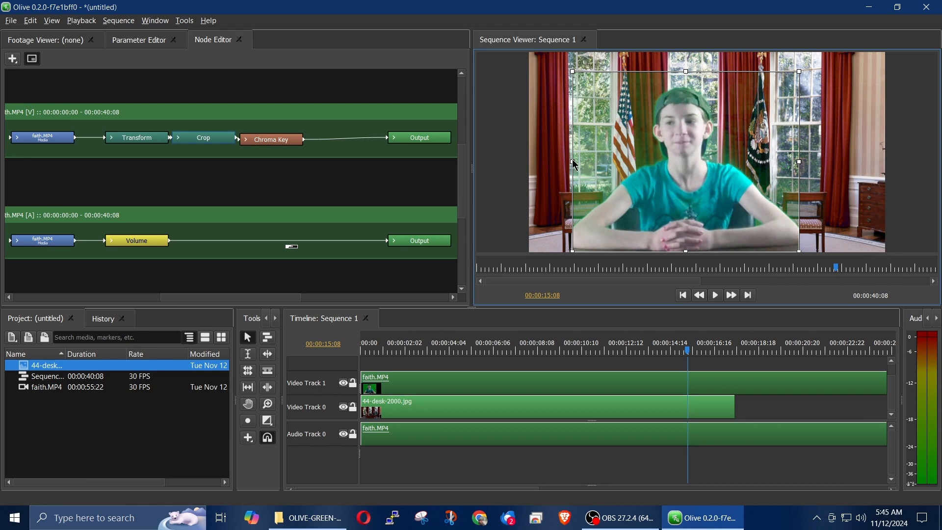
pyautogui.moveTo(575, 166); pyautogui.dragTo(562, 167)
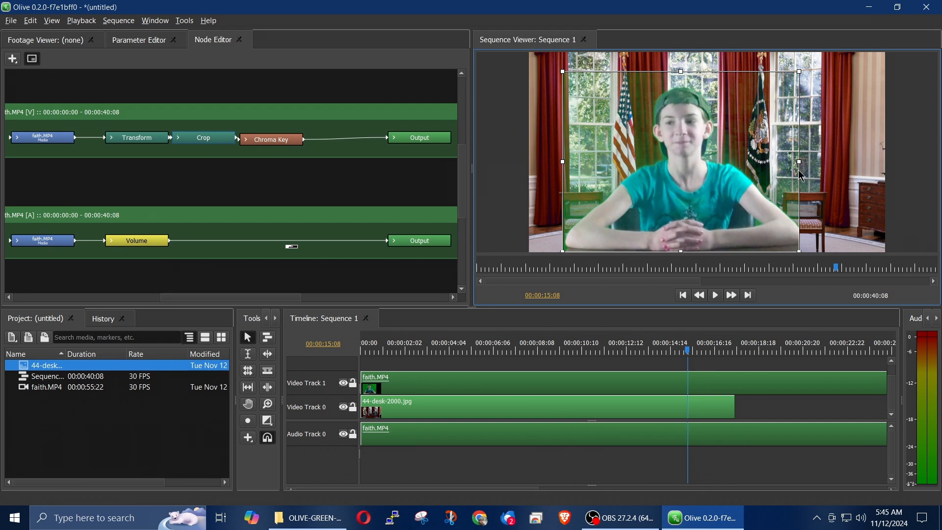
pyautogui.moveTo(801, 166); pyautogui.dragTo(807, 166)
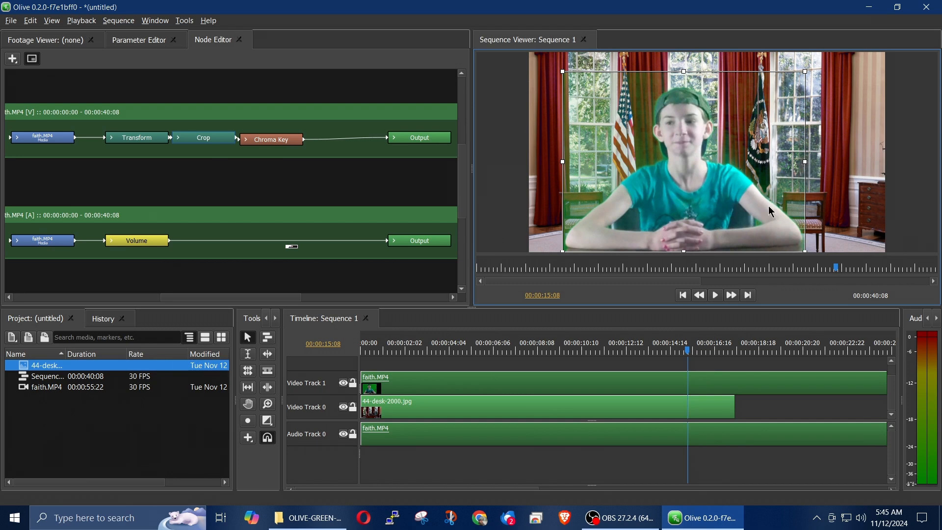
# - Play the sequence from about 7 seconds to about 12 seconds to review the widened crop
pyautogui.click(522, 348)
pyautogui.press('space')
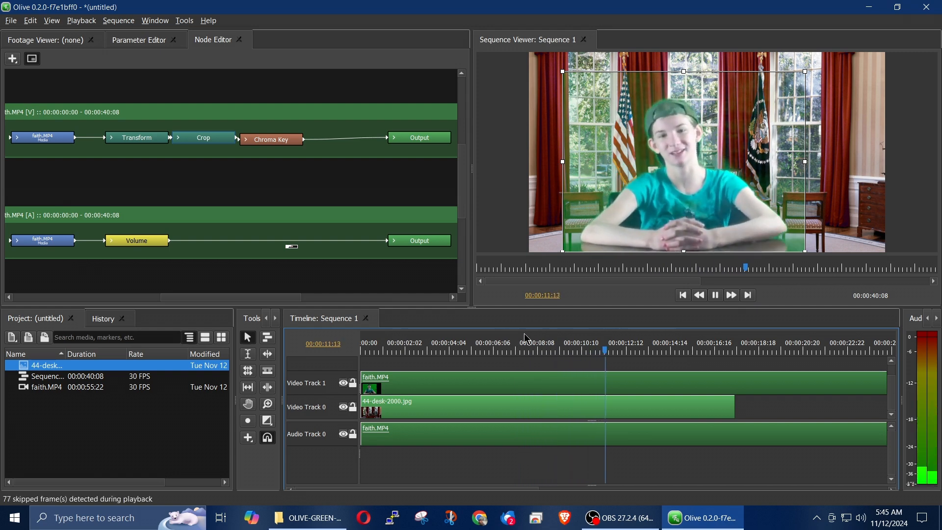
pyautogui.press('space')
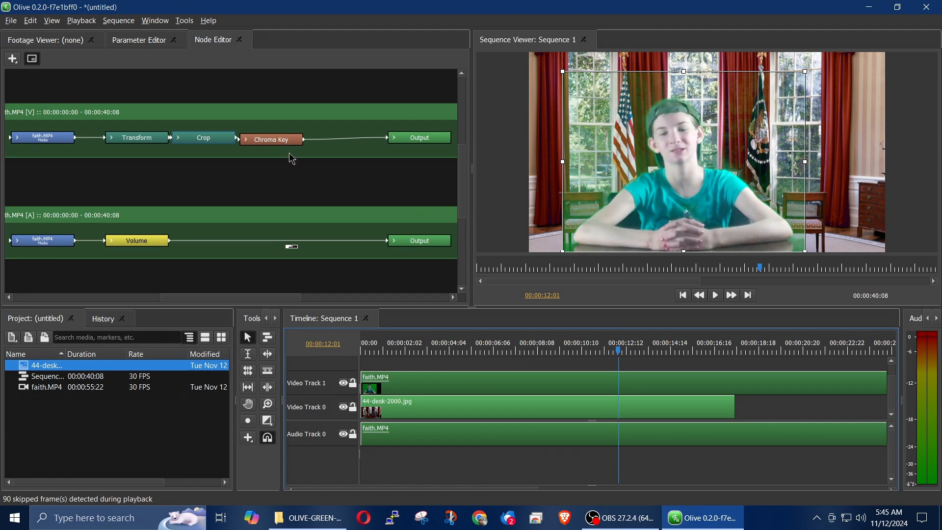
# - Try a Highlights value of 50 on the Chroma Key, and set it back to 100
pyautogui.click(272, 142)
pyautogui.click(118, 46)
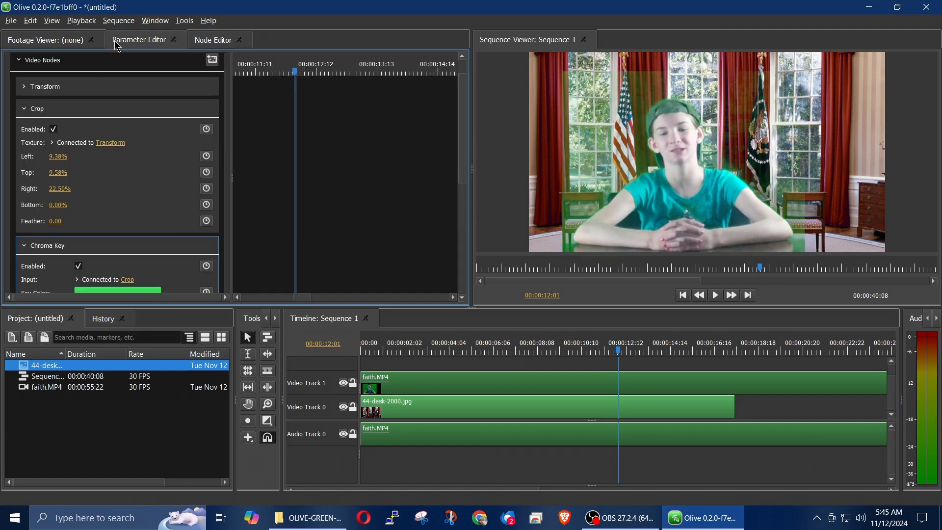
pyautogui.scroll(-3, 181, 221)
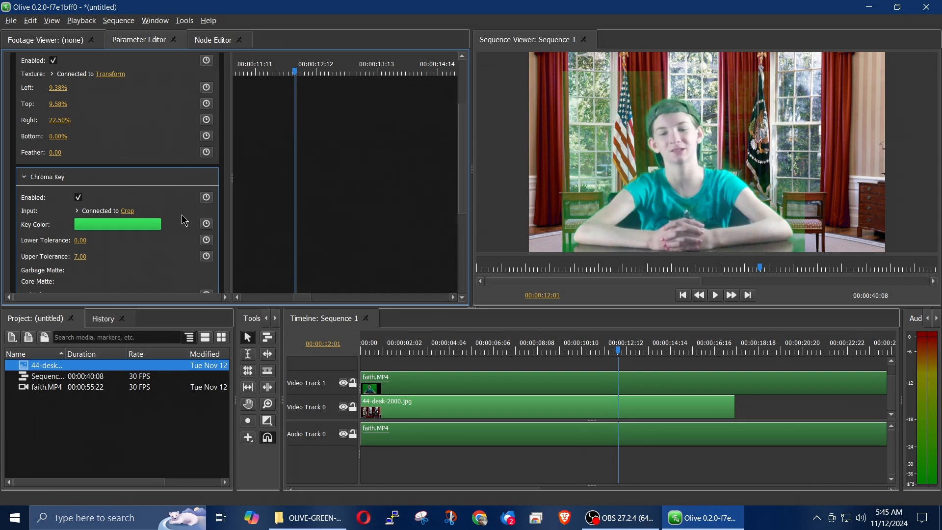
pyautogui.scroll(-3, 184, 221)
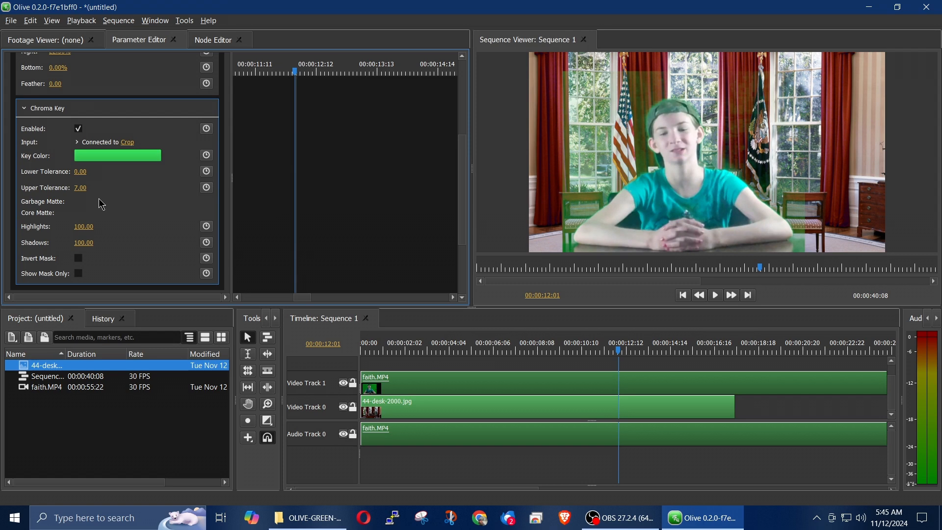
pyautogui.click(84, 229)
pyautogui.write('50')
pyautogui.press('Return')
pyautogui.click(78, 227)
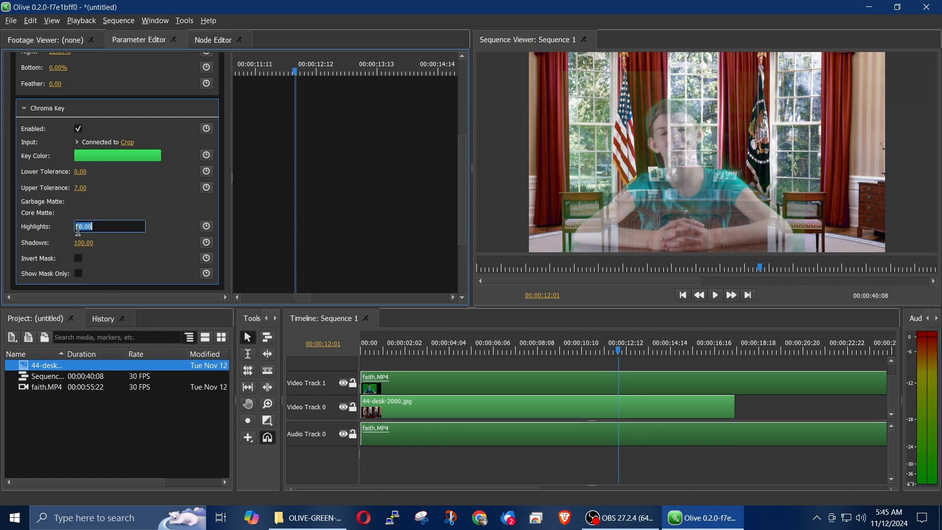
pyautogui.write('100')
pyautogui.press('Return')
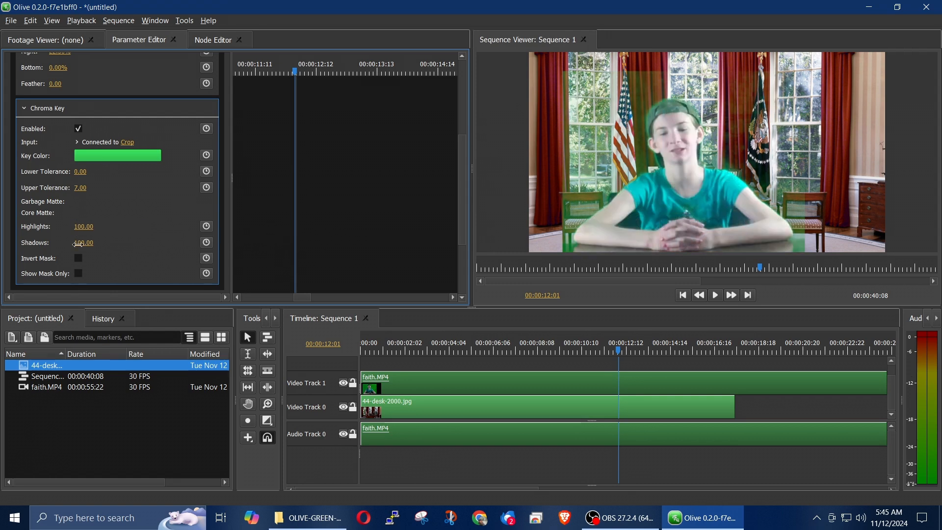
# - Set the Chroma Key's Shadows to 50, and raise it through 110 and 150 to 175, comparing the keyed result
pyautogui.click(89, 243)
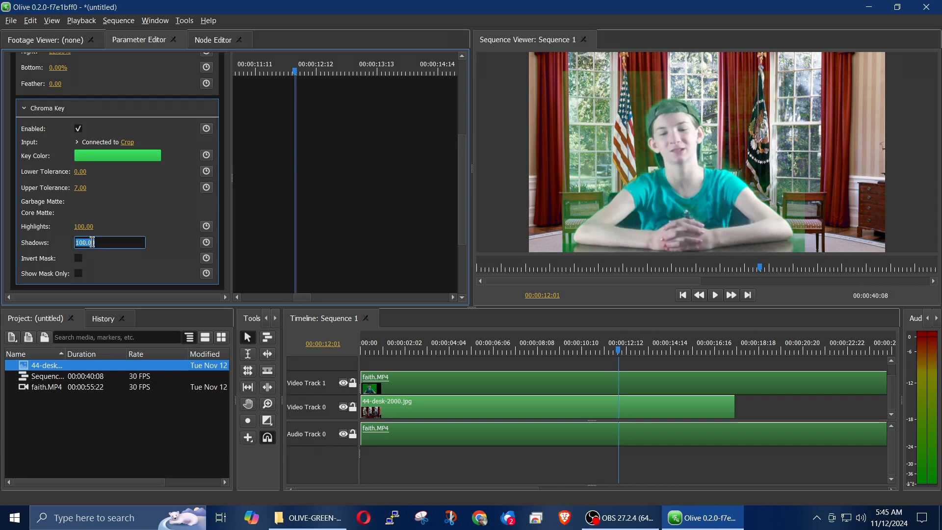
pyautogui.write('50')
pyautogui.press('Return')
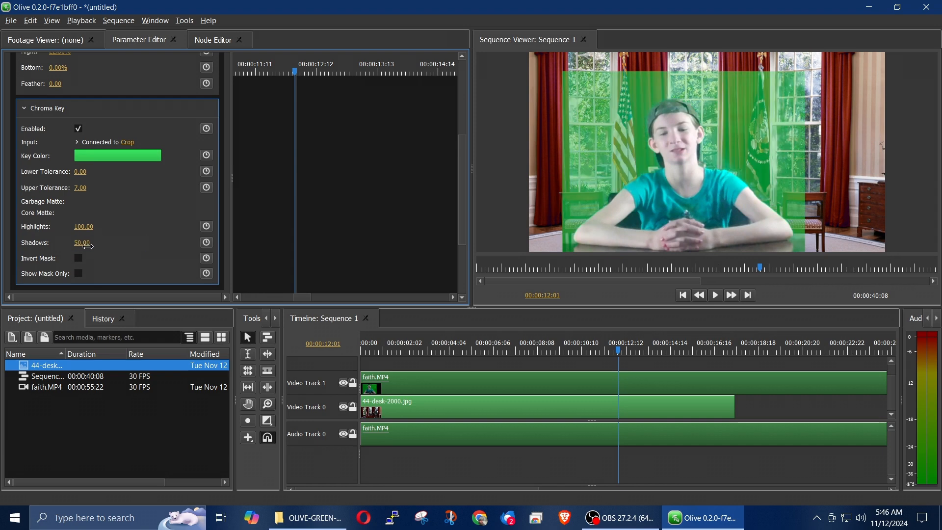
pyautogui.click(88, 244)
pyautogui.write('110')
pyautogui.press('Return')
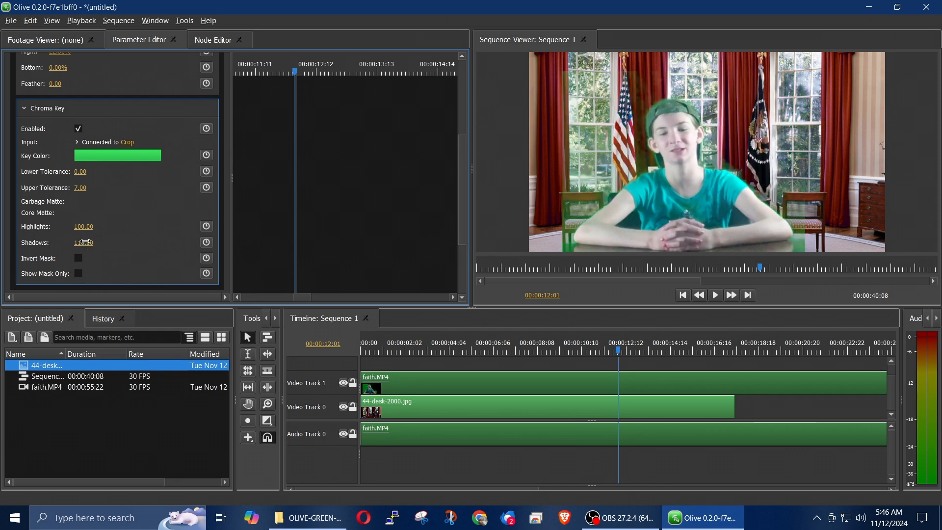
pyautogui.click(86, 241)
pyautogui.write('150')
pyautogui.press('Return')
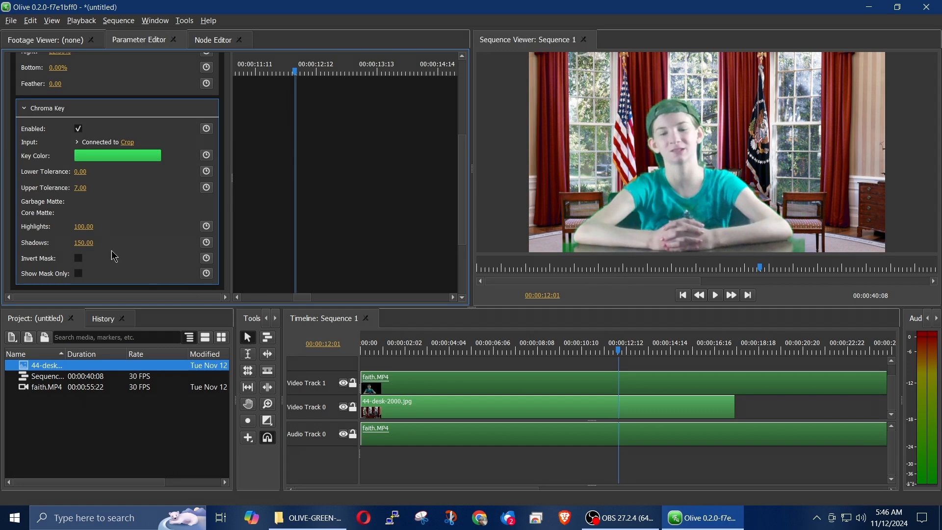
pyautogui.click(84, 241)
pyautogui.write('175')
pyautogui.press('Return')
# - Play the sequence from about 2 seconds to examine the keyed result, and collapse the Chroma Key parameters
pyautogui.click(401, 349)
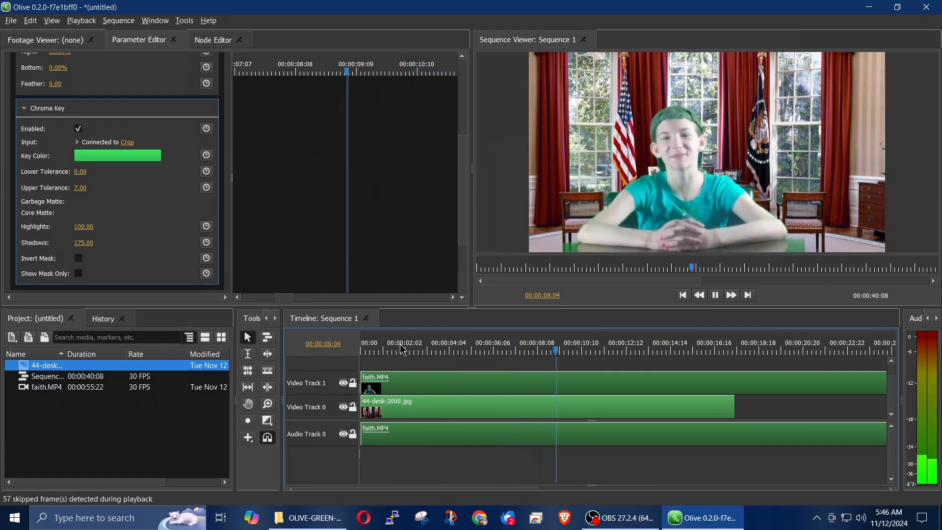
pyautogui.press('space')
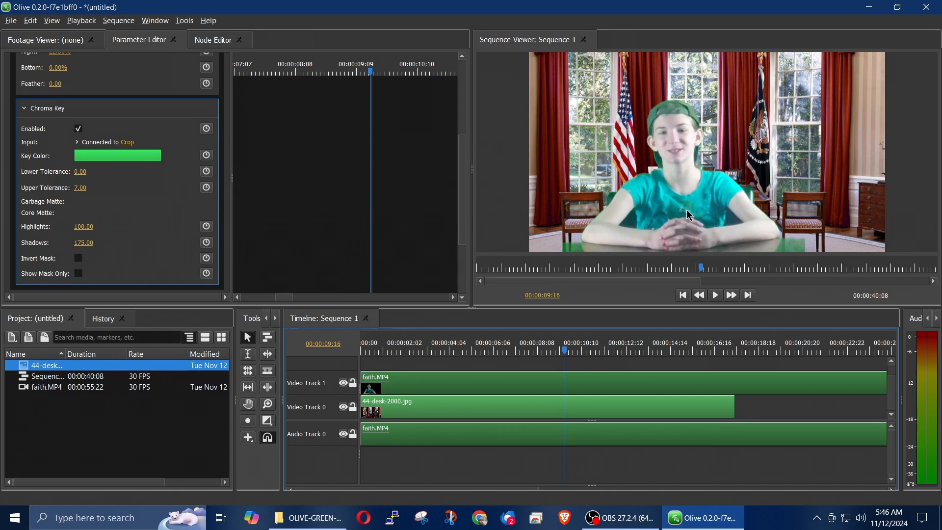
pyautogui.click(28, 108)
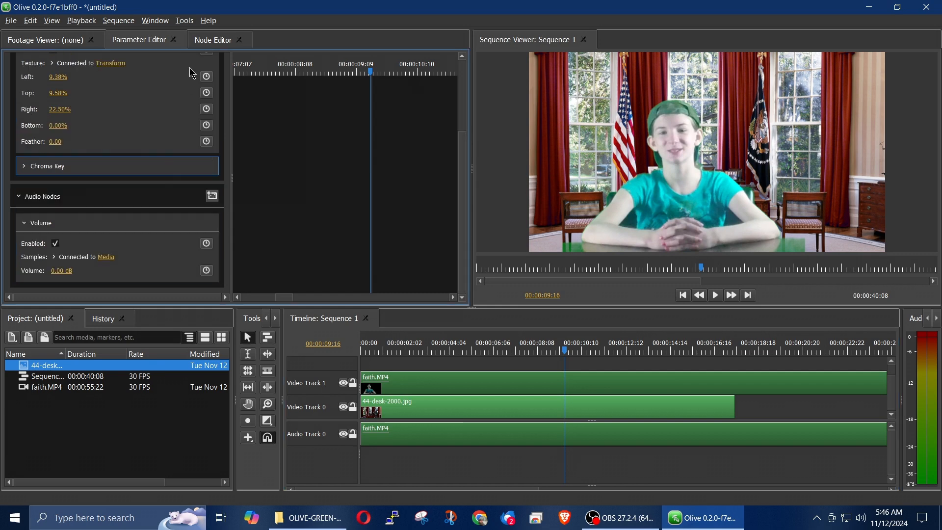
# - Rearrange the video clip's node graph, placing Chroma Key beside Output, Crop beside Chroma Key, and Transform just below the media node
pyautogui.click(204, 44)
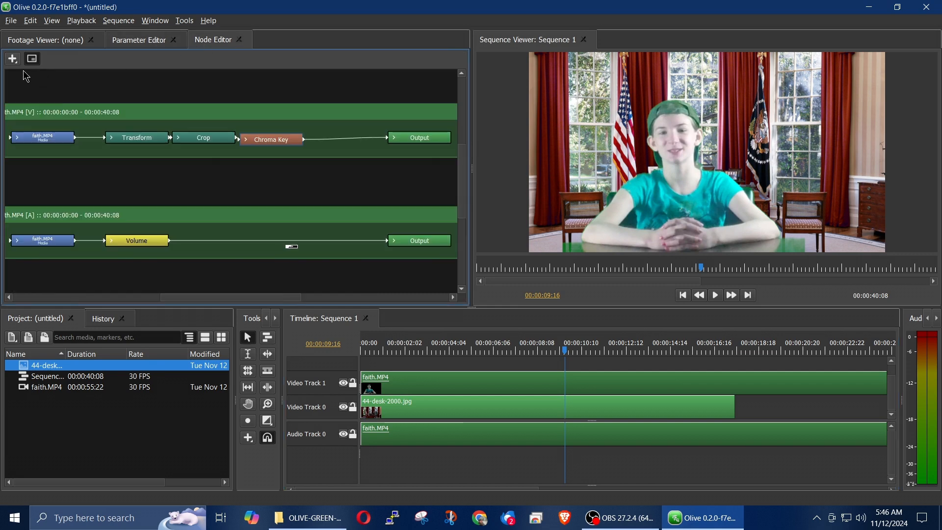
pyautogui.click(13, 59)
pyautogui.click(13, 61)
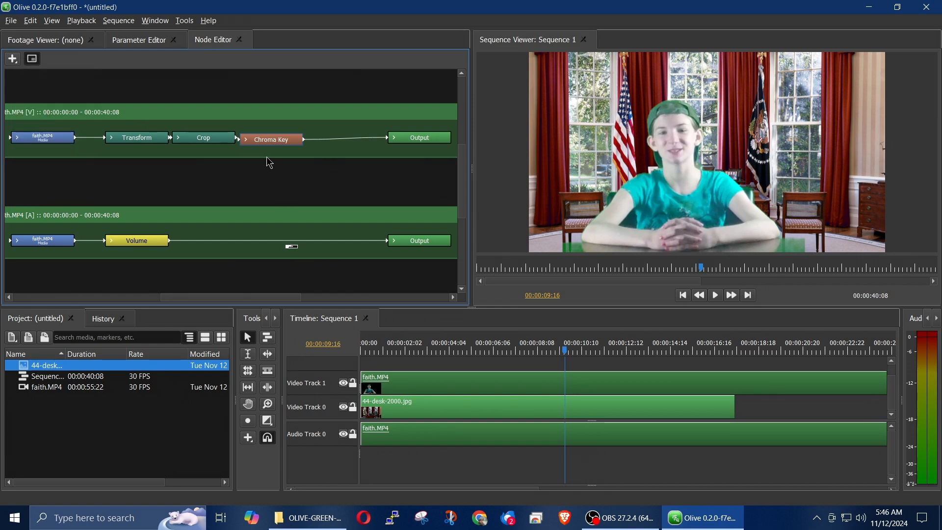
pyautogui.moveTo(269, 139); pyautogui.dragTo(347, 137)
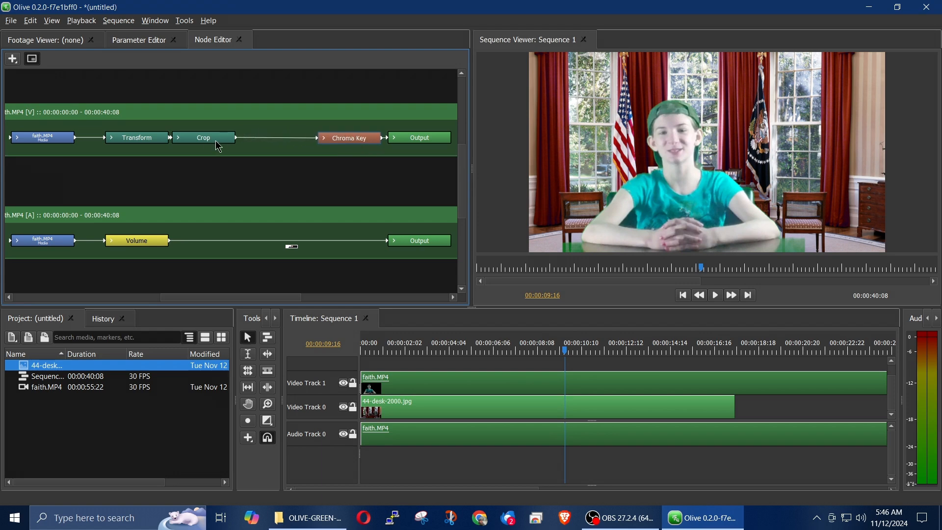
pyautogui.moveTo(210, 139); pyautogui.dragTo(281, 141)
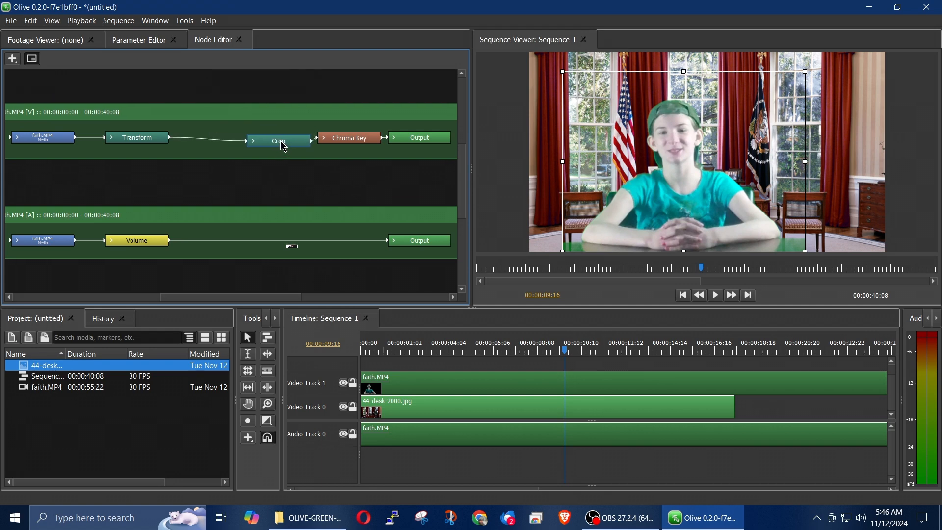
pyautogui.moveTo(153, 145); pyautogui.dragTo(117, 165)
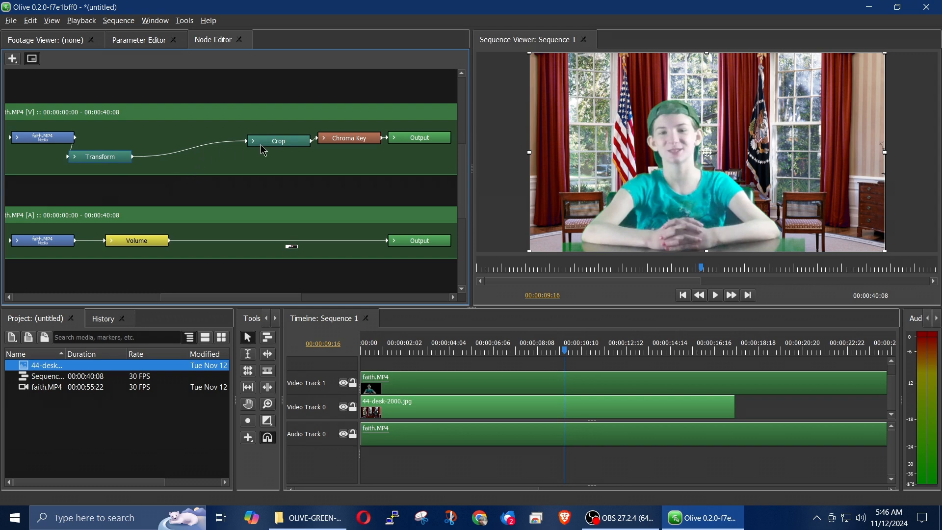
# - Move the Crop node beside Transform and the Chroma Key node beside Crop, leaving room before the video clip's Output
pyautogui.moveTo(277, 146); pyautogui.dragTo(182, 159)
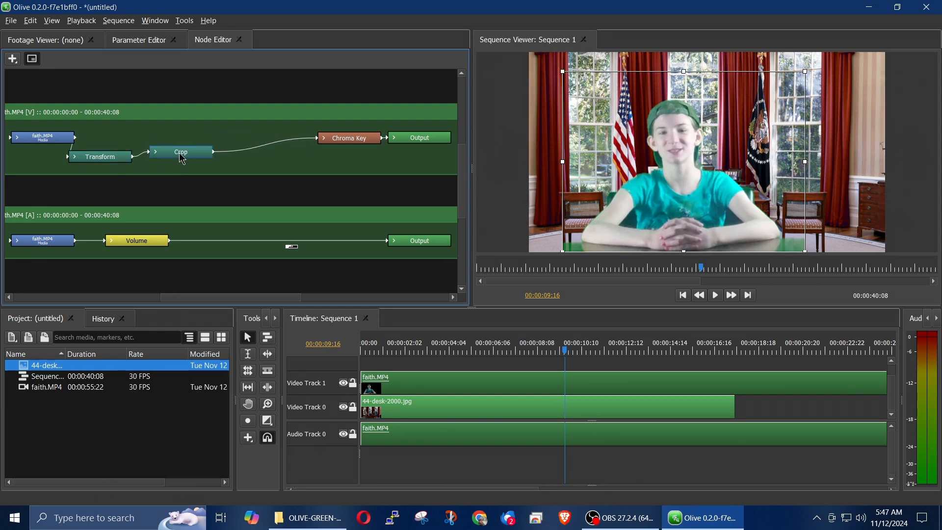
pyautogui.click(346, 144)
pyautogui.moveTo(346, 144); pyautogui.dragTo(254, 161)
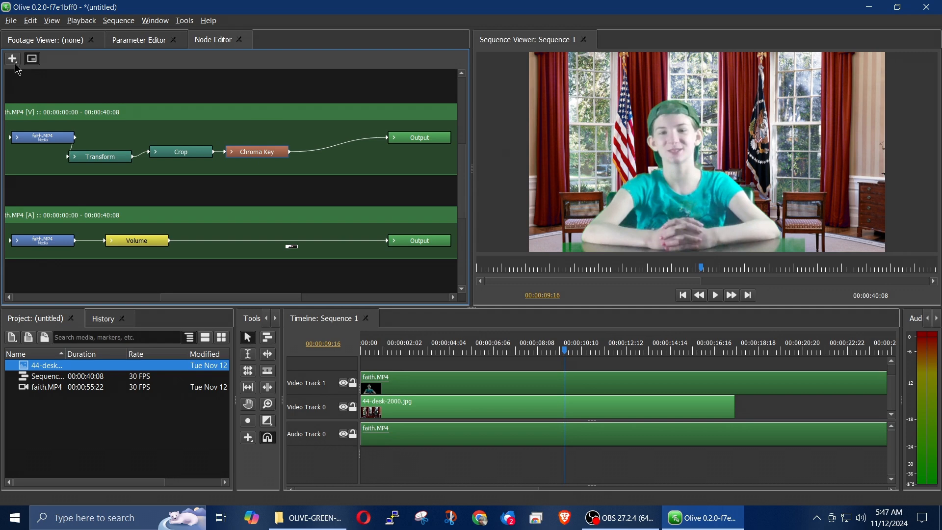
# - Add an OCIO Color Grading (Linear) node between Chroma Key and Output in the video clip's node graph
pyautogui.click(13, 59)
pyautogui.moveTo(20, 68)
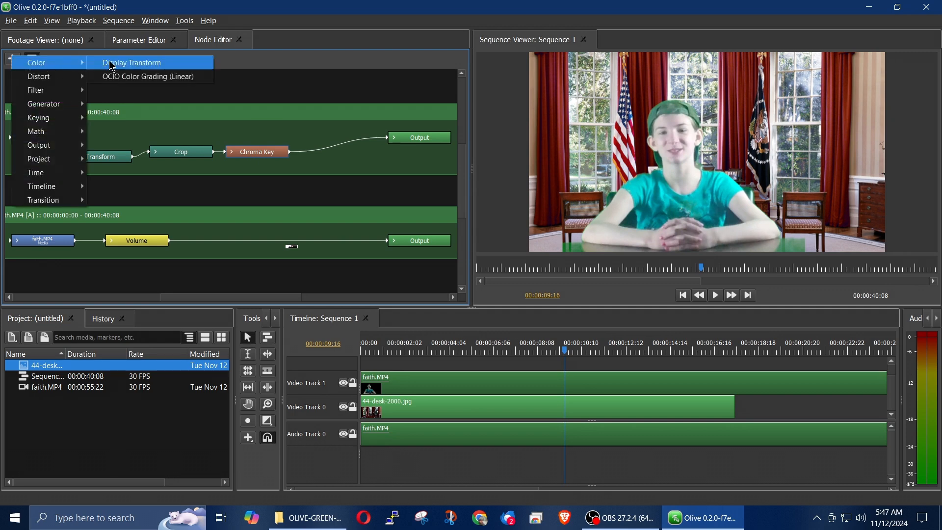
pyautogui.click(169, 84)
pyautogui.click(341, 149)
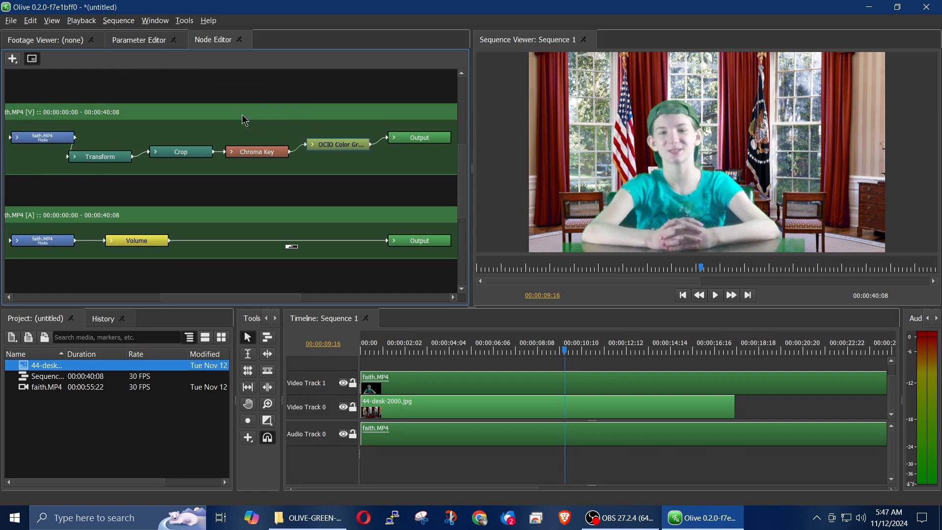
# - Set the OCIO Color Grading's Saturation to 120, and raise it to 150%
pyautogui.click(144, 42)
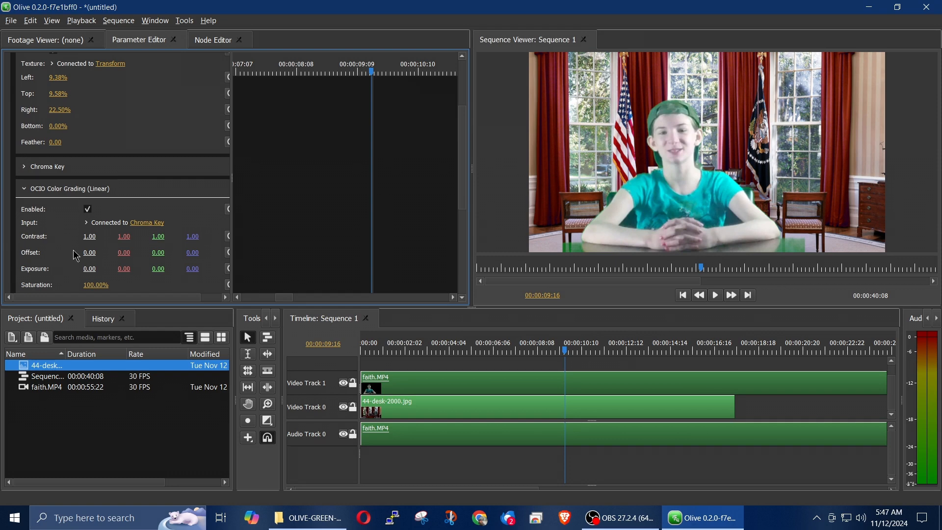
pyautogui.scroll(-2, 73, 239)
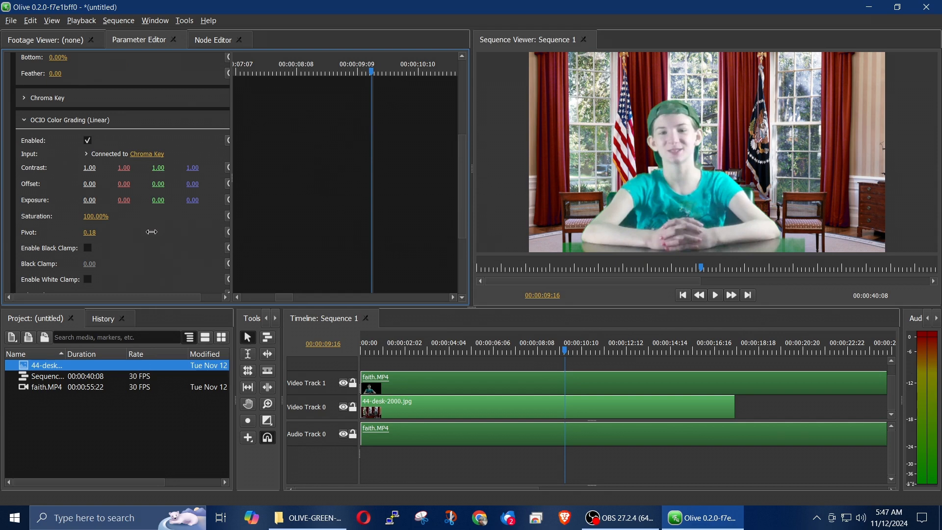
pyautogui.click(93, 217)
pyautogui.write('120')
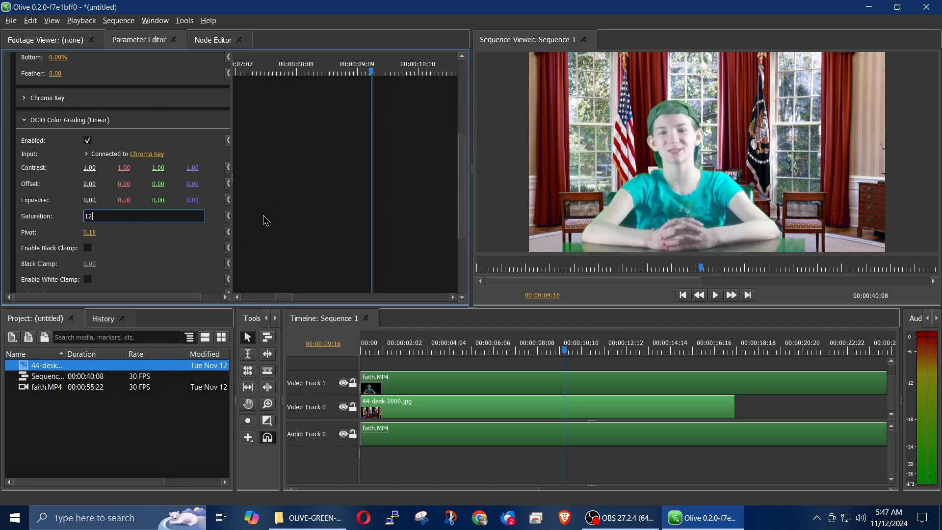
pyautogui.press('Return')
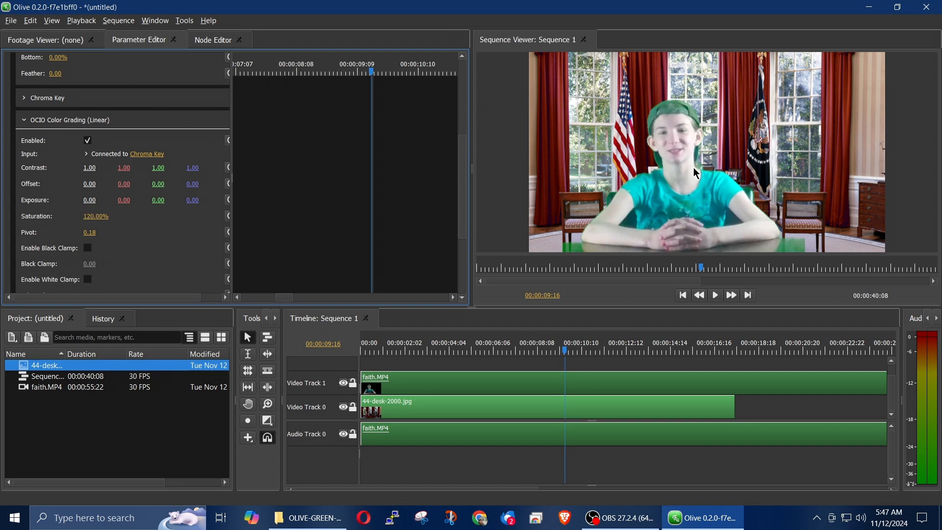
pyautogui.click(90, 216)
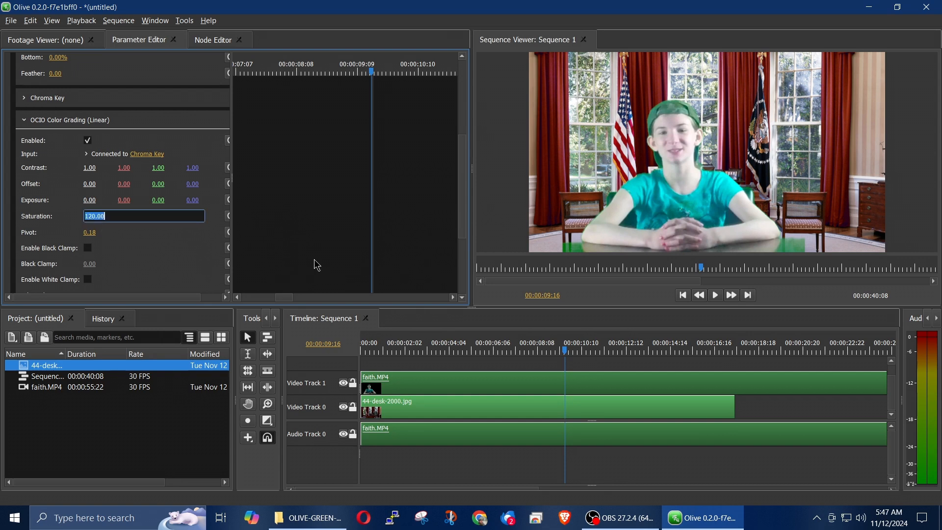
pyautogui.write('150')
pyautogui.press('Return')
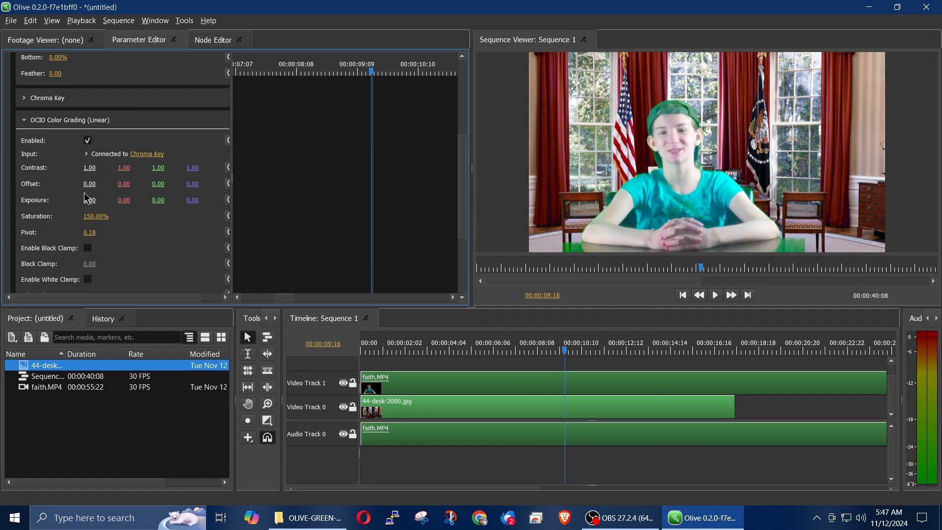
# - Try green Exposure values of -0.01, -0.20, -1 and -0.5 in the OCIO Color Grading
pyautogui.click(158, 200)
pyautogui.write('-0.0')
pyautogui.write('1')
pyautogui.press('Return')
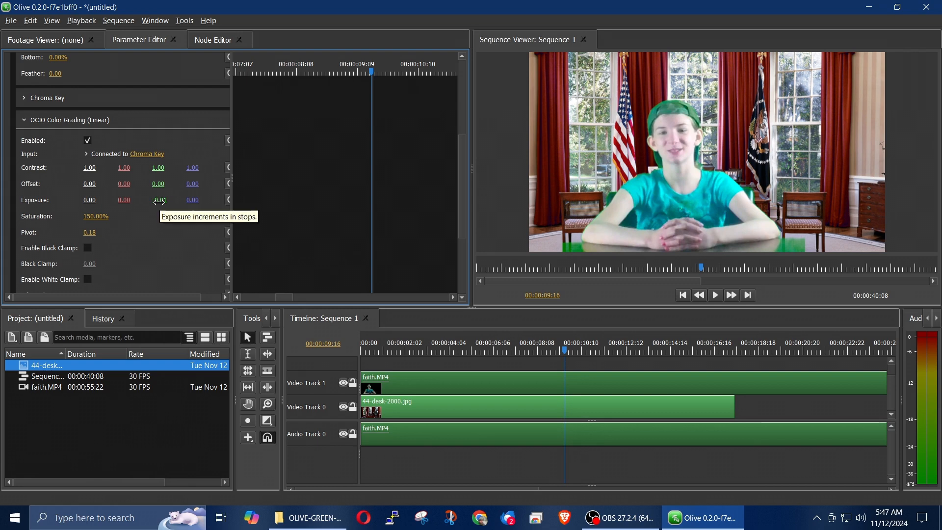
pyautogui.moveTo(157, 201); pyautogui.dragTo(42, 232)
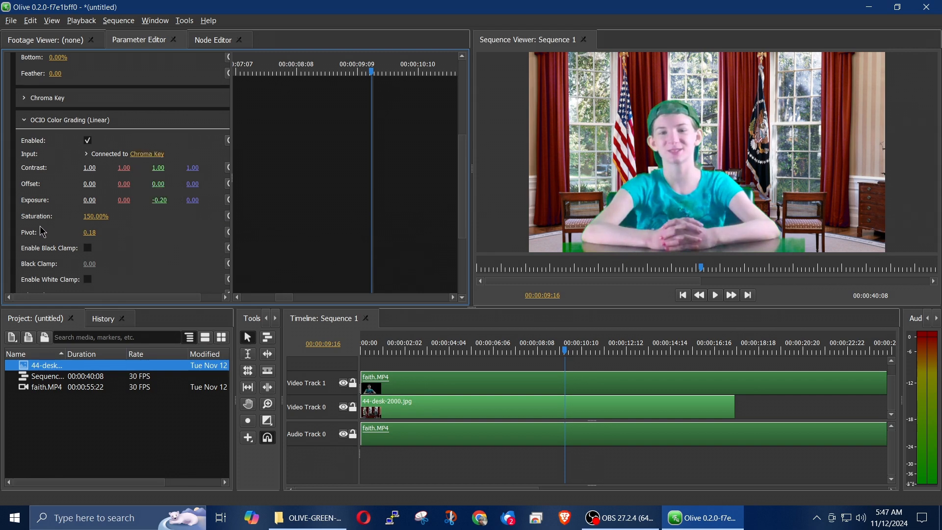
pyautogui.click(161, 200)
pyautogui.write('-1')
pyautogui.press('Return')
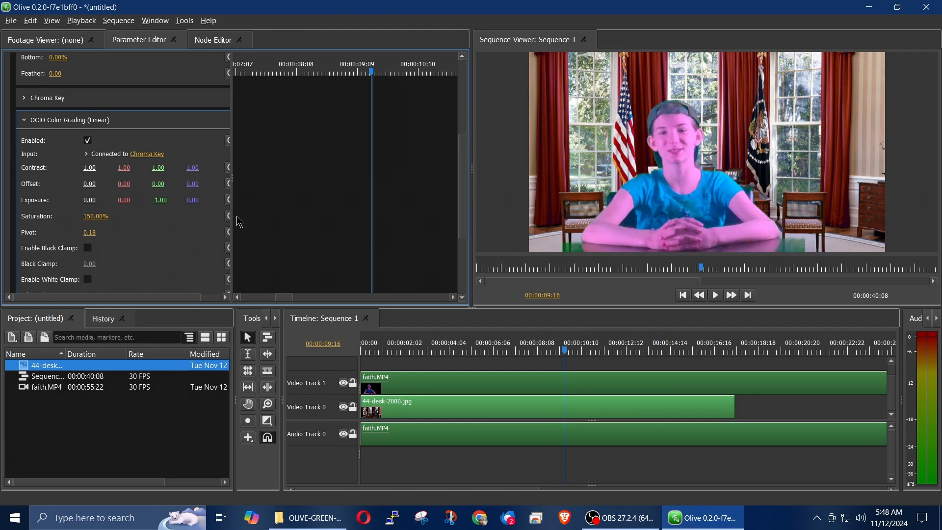
pyautogui.click(161, 200)
pyautogui.write('-0.5')
pyautogui.press('Return')
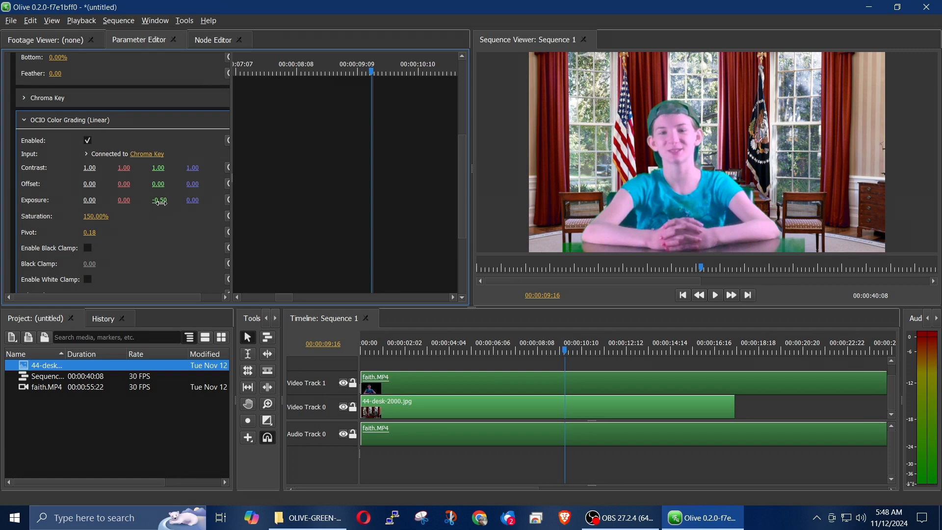
# - Set both the green Exposure and the master Exposure of the OCIO Color Grading to -0.25
pyautogui.click(162, 201)
pyautogui.write('-0.25')
pyautogui.press('Return')
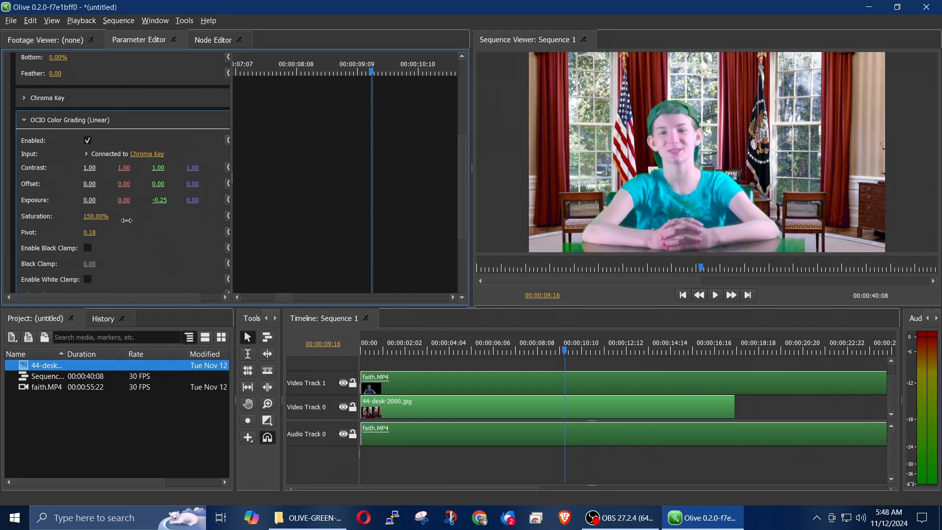
pyautogui.click(89, 199)
pyautogui.press('BackSpace')
pyautogui.write('-.25')
pyautogui.press('Return')
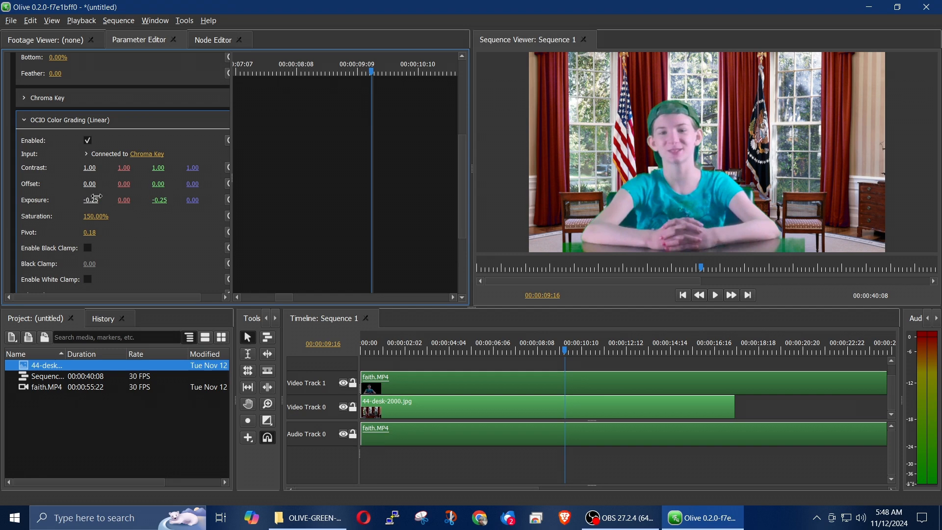
# - Try a master Contrast of 1.5 in the OCIO Color Grading, and reduce it to 1.15
pyautogui.click(90, 167)
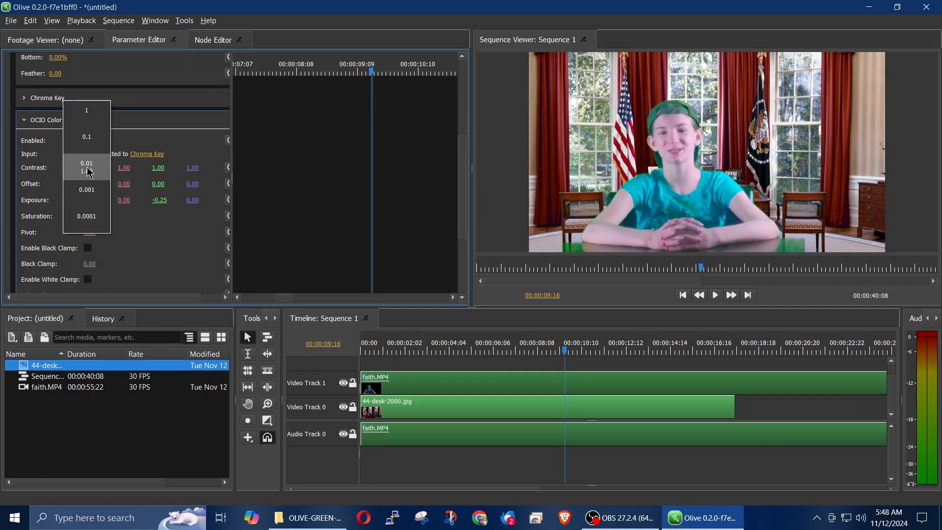
pyautogui.write('1.5')
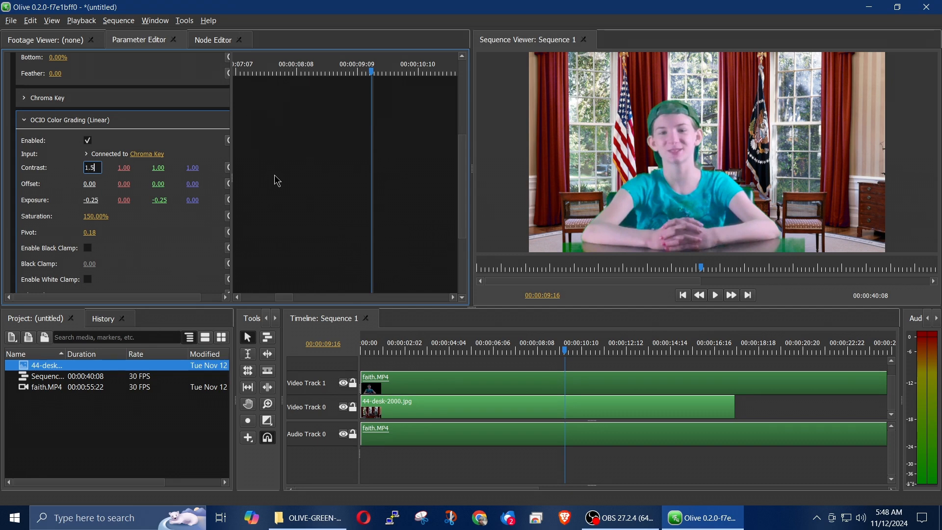
pyautogui.press('Return')
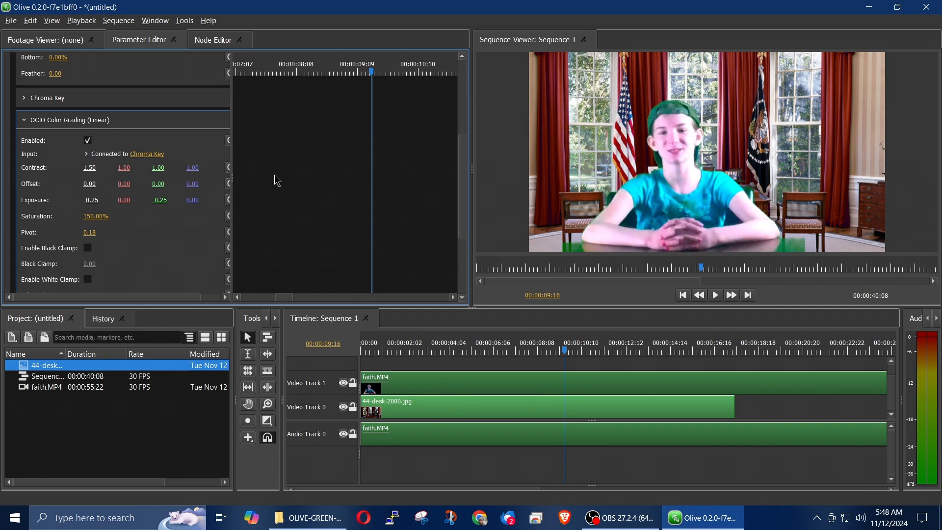
pyautogui.click(90, 168)
pyautogui.write('1.15')
pyautogui.press('Return')
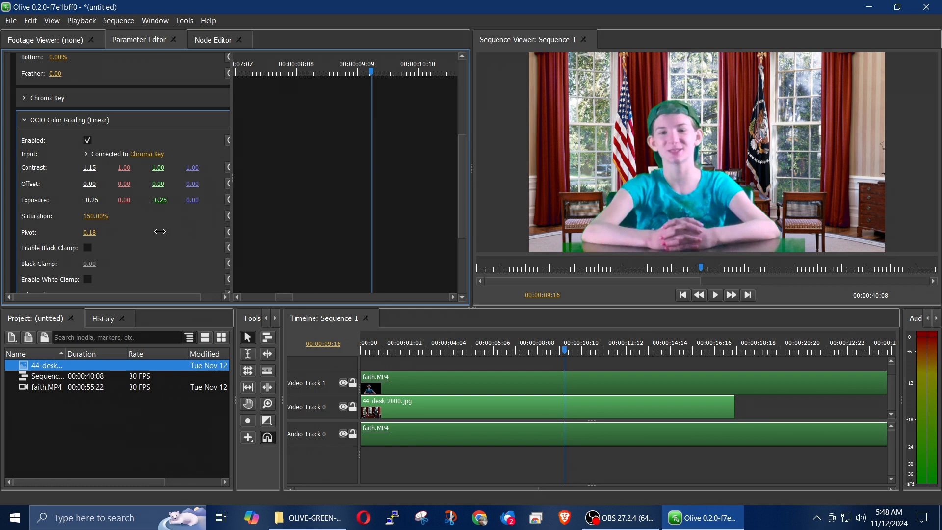
# - Try a green Offset of -0.25 in the OCIO Color Grading, and undo it
pyautogui.click(159, 184)
pyautogui.write('-0.25')
pyautogui.press('Return')
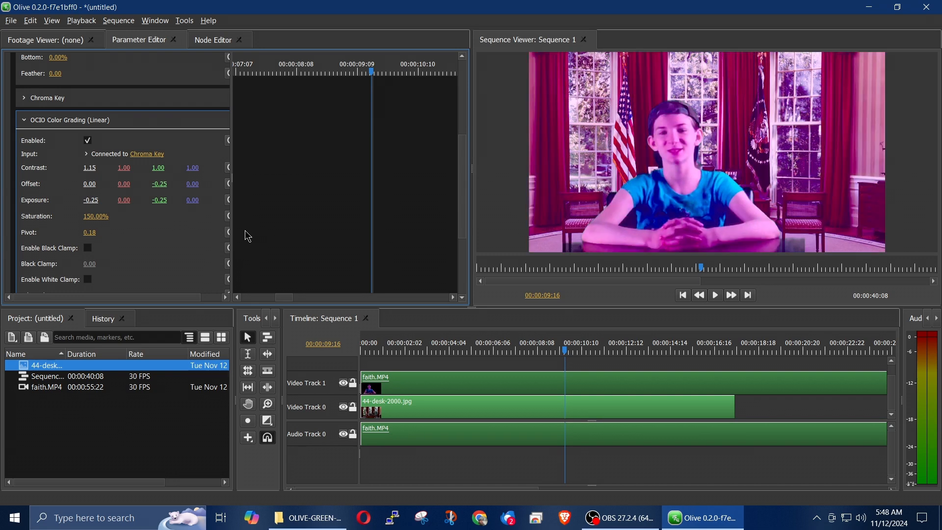
pyautogui.hotkey('ctrl', 'z')
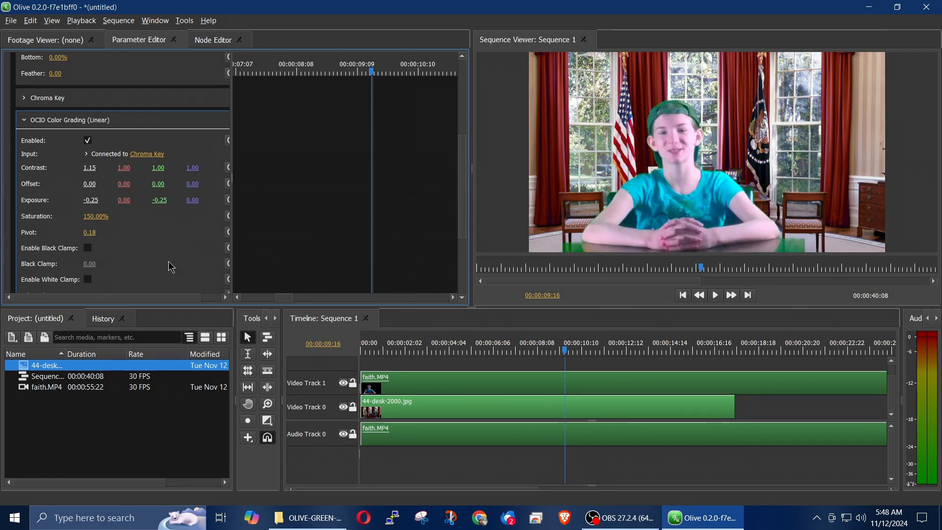
# - Play the sequence from near its start to examine the color-graded, keyed footage, and stop at 8 seconds
pyautogui.click(372, 349)
pyautogui.press('space')
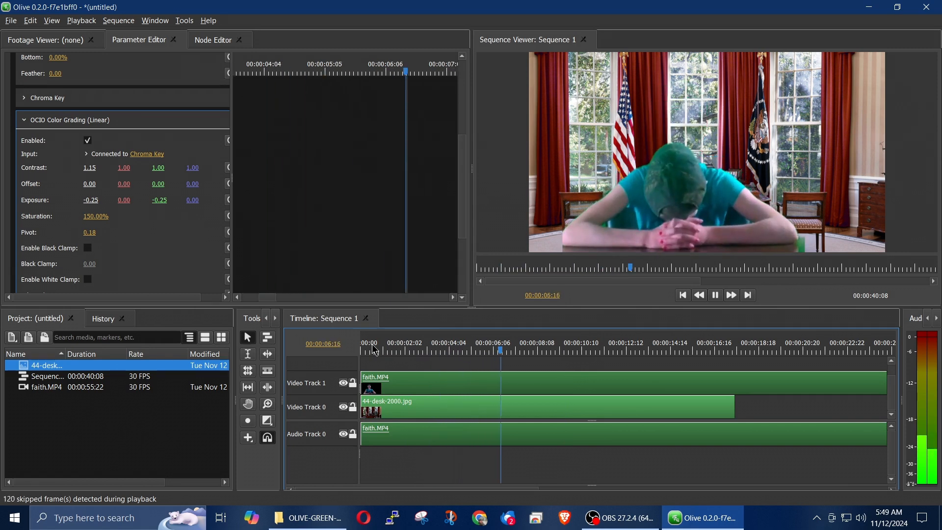
pyautogui.press('space')
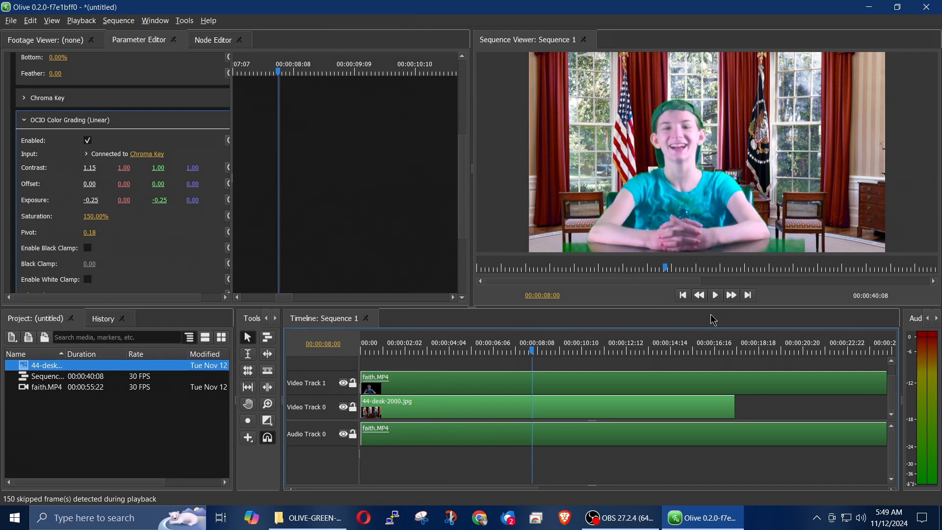
pyautogui.scroll(1, 896, 383)
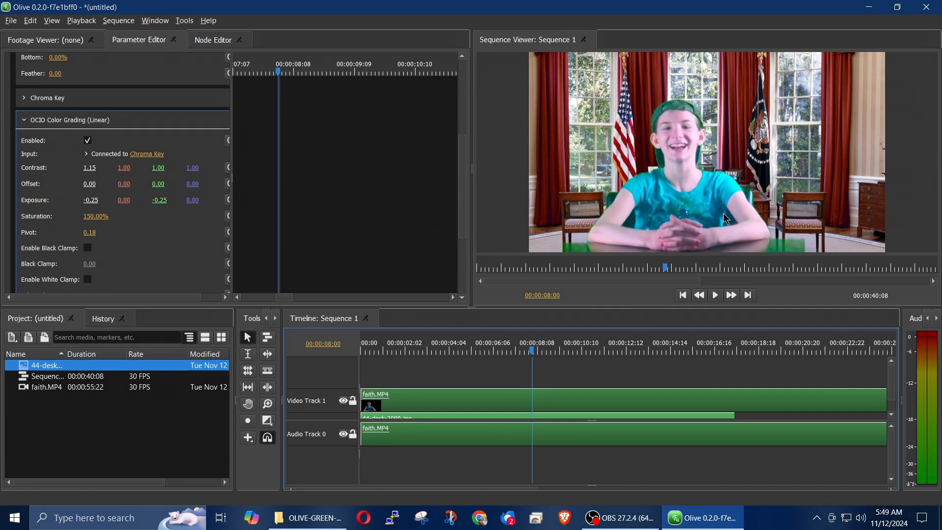
# - Open the media export settings, examine the video options, presets and available formats, and close them without exporting
pyautogui.click(11, 22)
pyautogui.moveTo(69, 133)
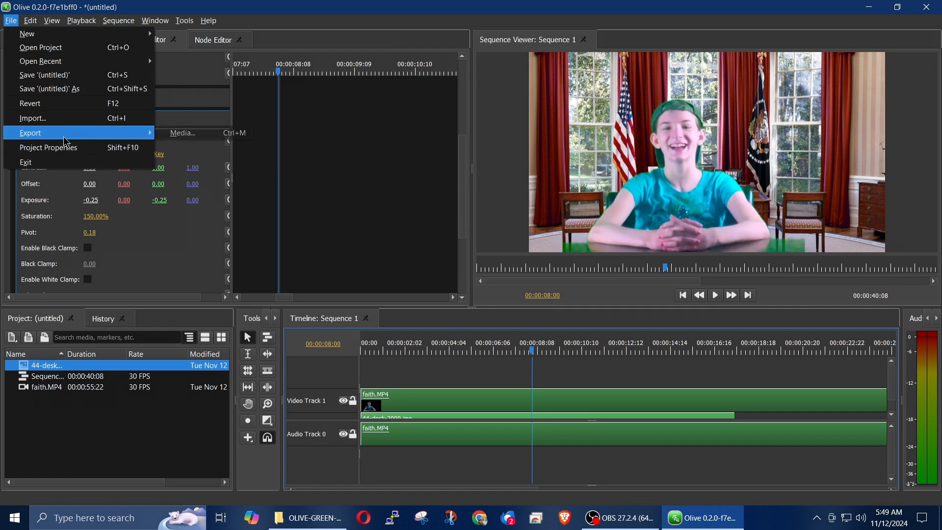
pyautogui.click(187, 133)
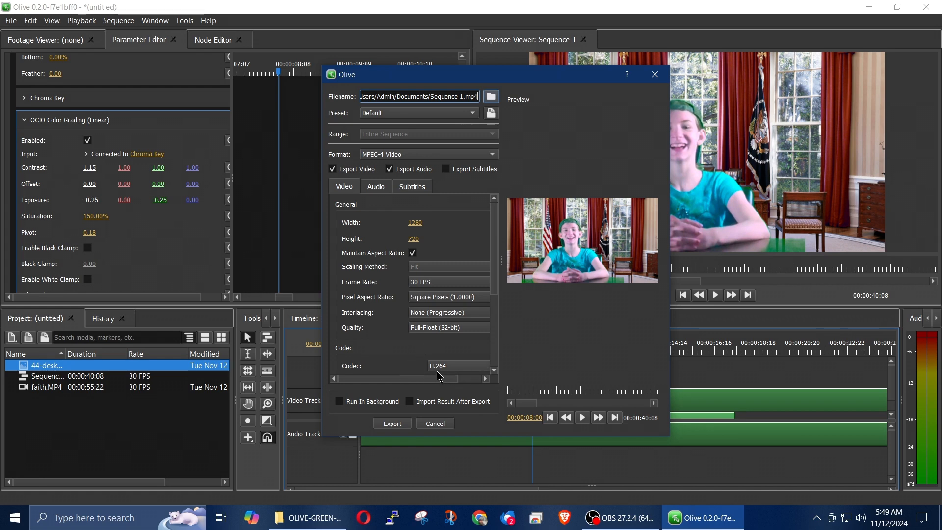
pyautogui.moveTo(433, 379); pyautogui.dragTo(464, 380)
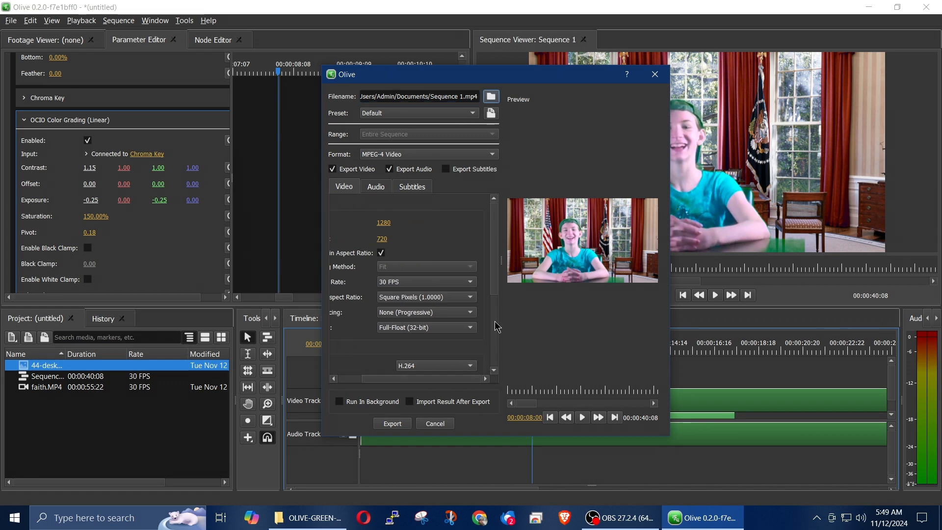
pyautogui.click(466, 114)
pyautogui.click(466, 116)
pyautogui.click(492, 155)
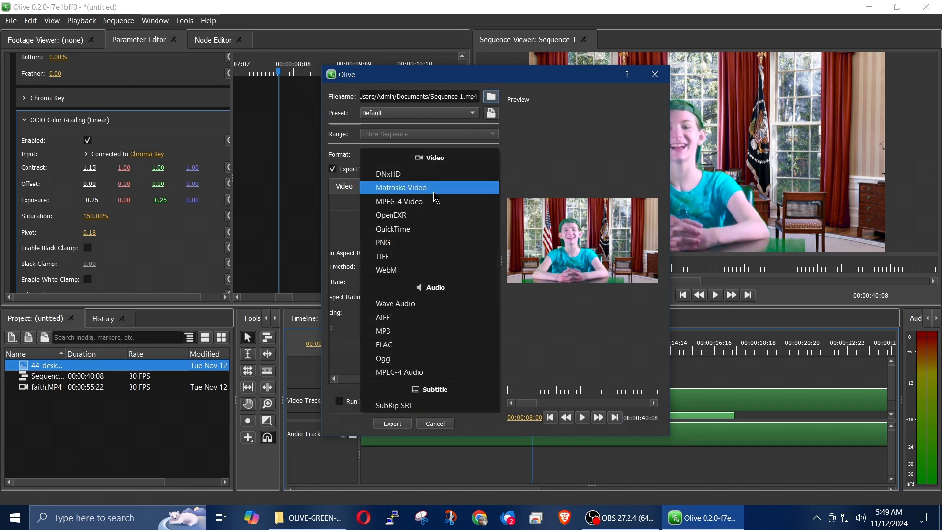
pyautogui.click(580, 144)
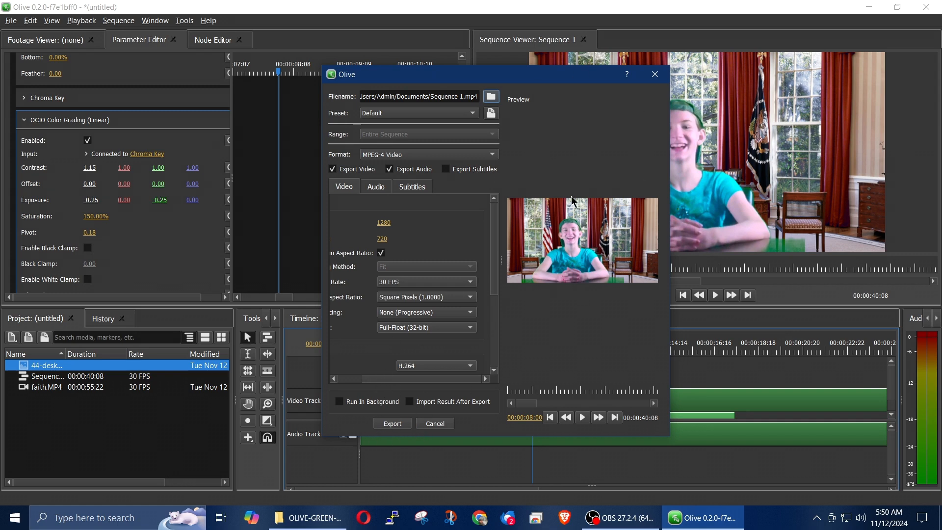
pyautogui.click(655, 74)
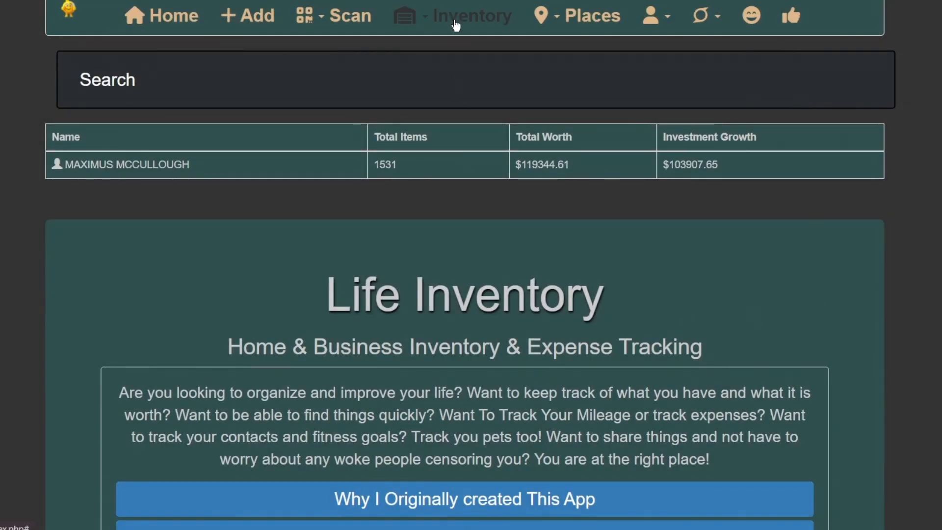
# - Switch to the Life Inventory web app, browse its item inventory, and open the Fitness page
pyautogui.click(455, 24)
pyautogui.click(448, 66)
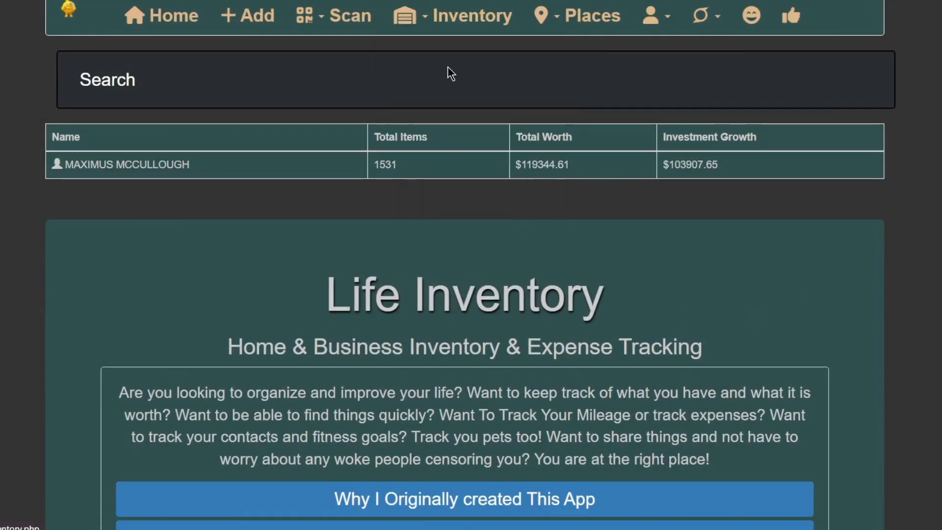
pyautogui.scroll(-10, 516, 256)
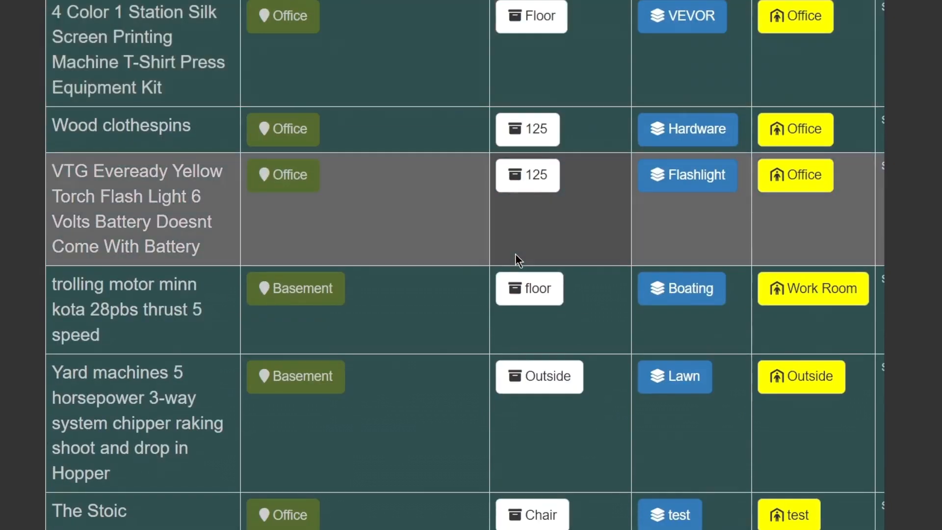
pyautogui.scroll(-6, 516, 260)
pyautogui.scroll(-3, 516, 261)
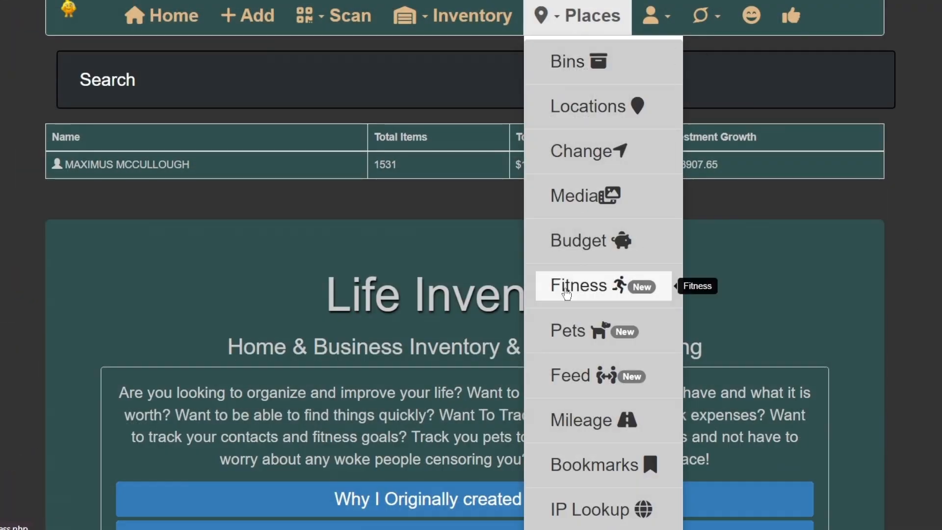
pyautogui.click(633, 282)
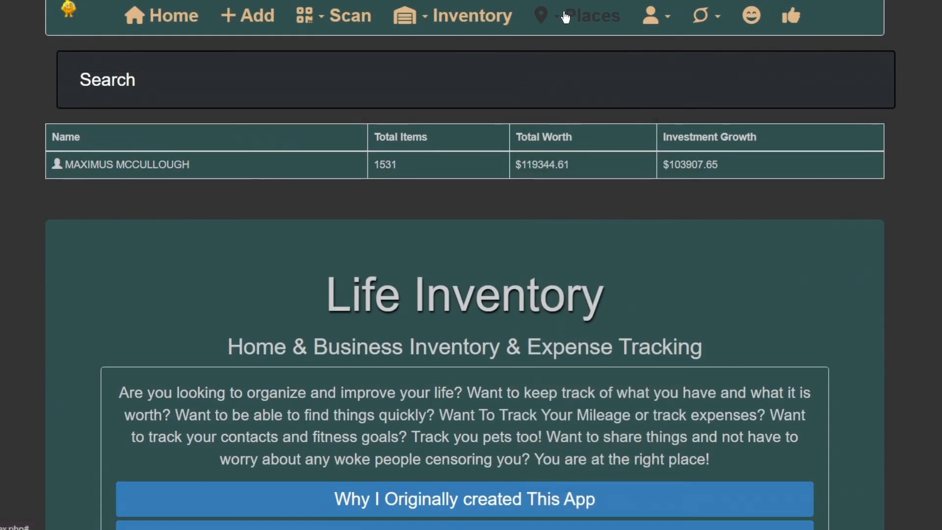
# - Open the Pets page of Life Inventory and look through the pet entries and their care options
pyautogui.click(566, 18)
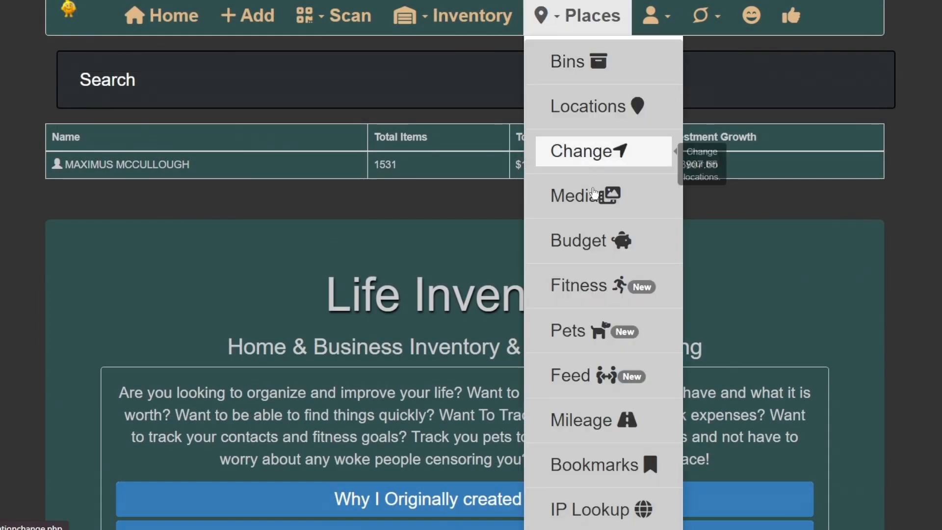
pyautogui.click(652, 331)
pyautogui.scroll(-3, 584, 323)
pyautogui.scroll(-3, 595, 307)
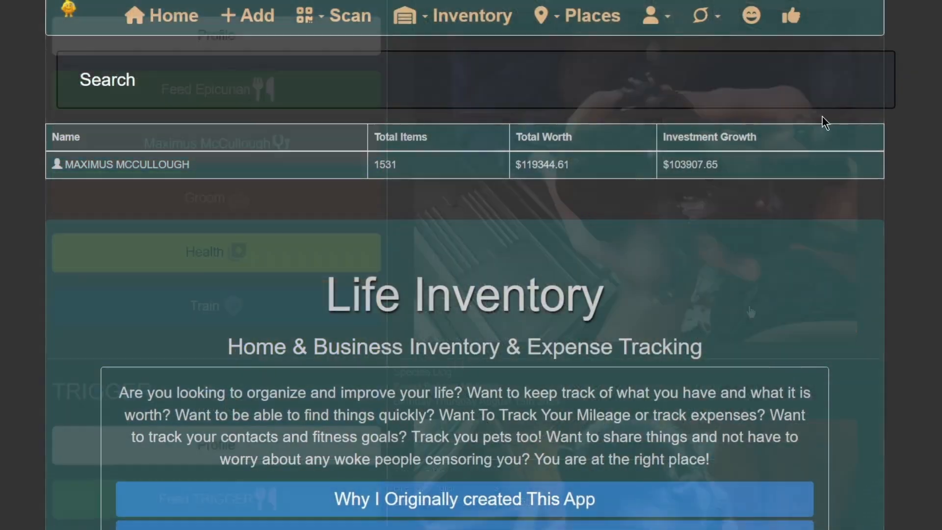
# - Open the Budget section, look over the budget item form and the Budget Calendar, and open the Expense Calendar
pyautogui.click(568, 30)
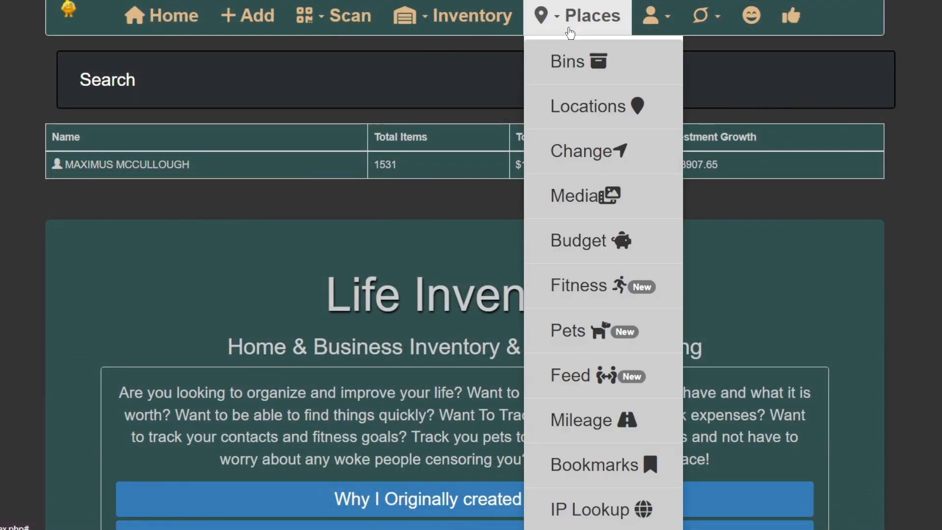
pyautogui.click(591, 249)
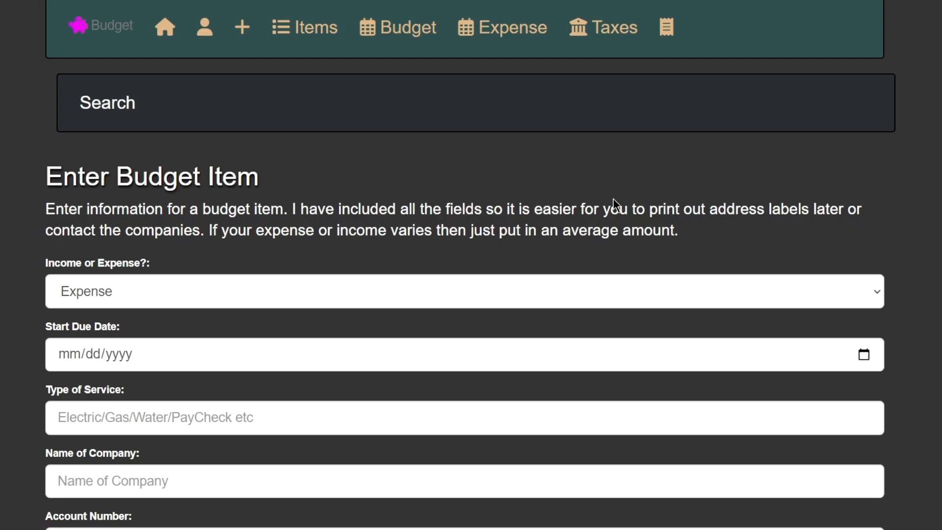
pyautogui.scroll(-3, 614, 198)
pyautogui.scroll(3, 616, 203)
pyautogui.click(398, 32)
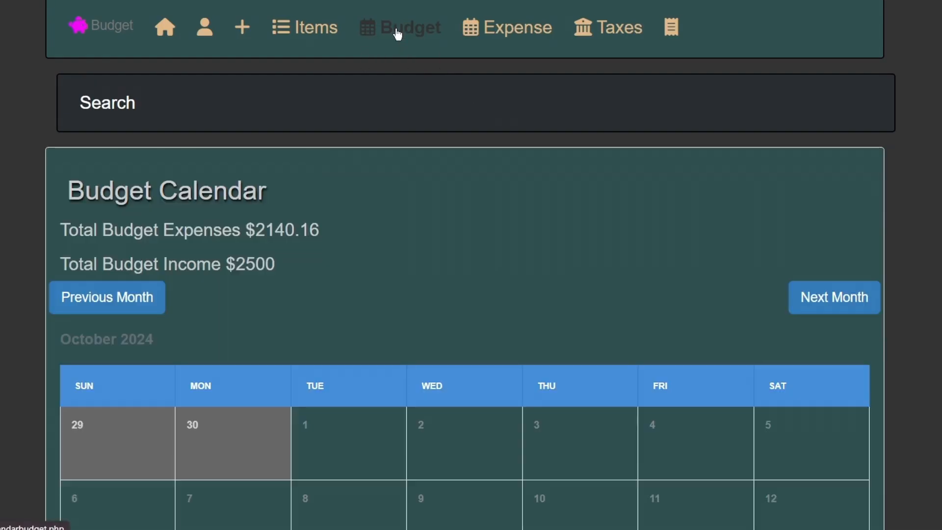
pyautogui.scroll(-10, 607, 293)
pyautogui.scroll(10, 607, 292)
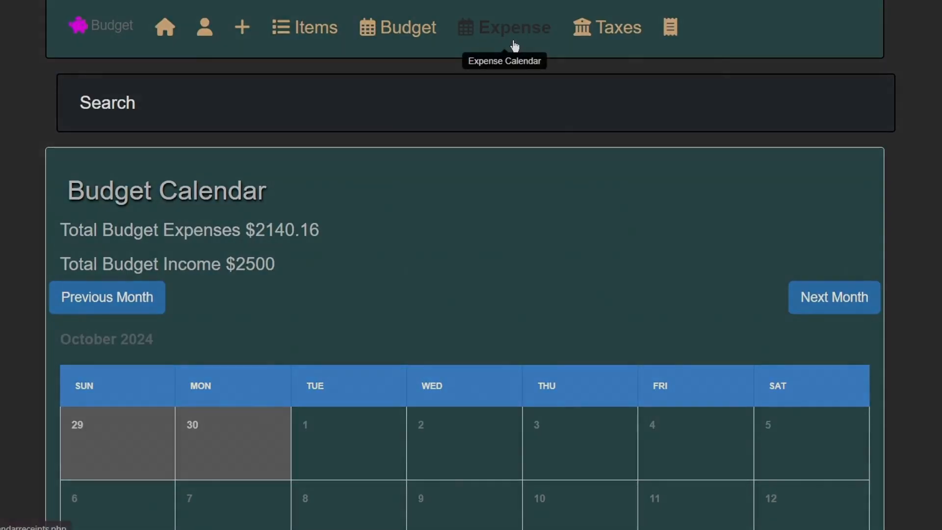
pyautogui.click(514, 44)
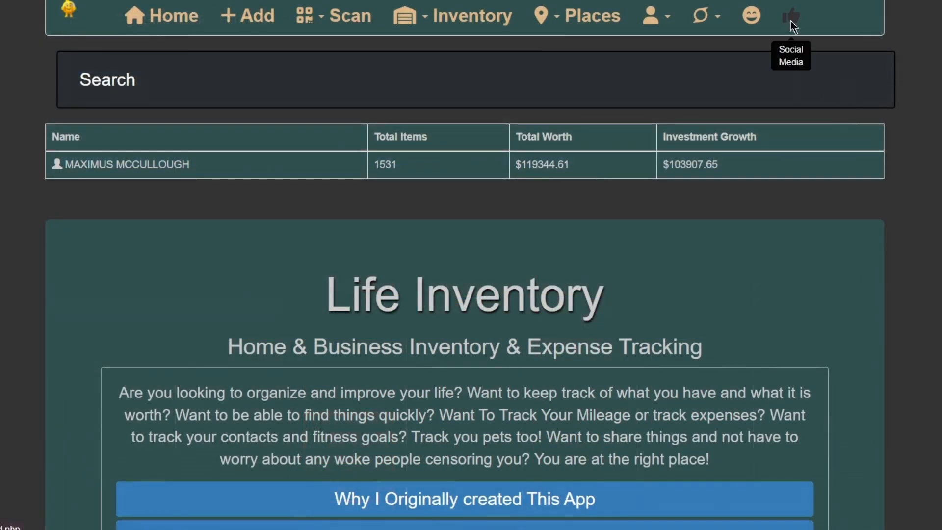
# - Open the Social Media section of Life Inventory and bring up its page for writing a post
pyautogui.click(791, 19)
pyautogui.click(219, 63)
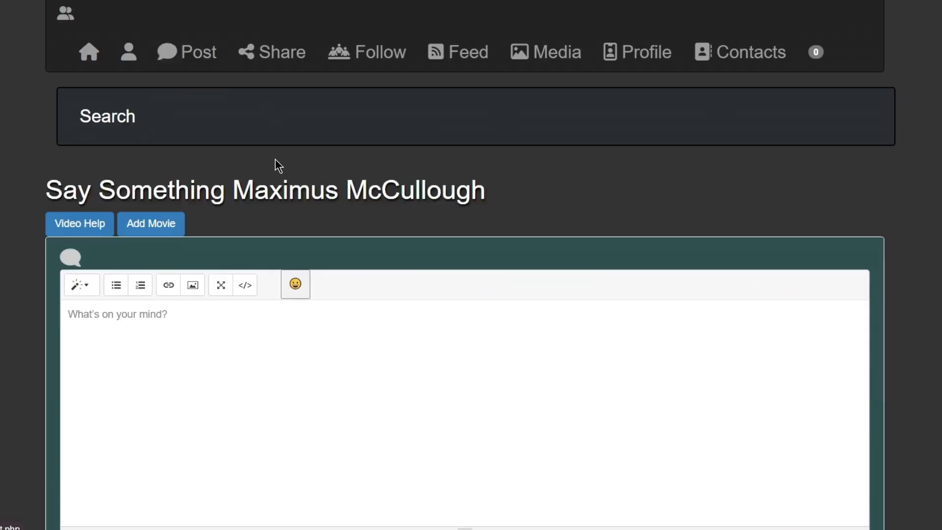